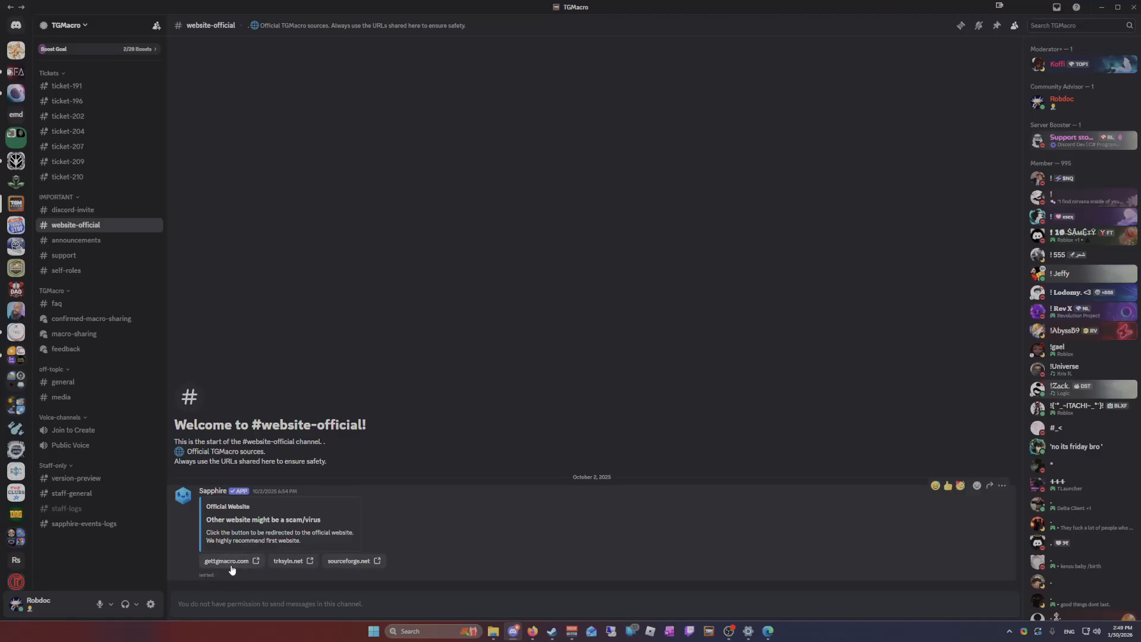
Switch to the browser, download the current TGMacro version from gettgmacro.com, and show the downloaded zip in its folder
{"action": "key", "text": "alt+Tab"}
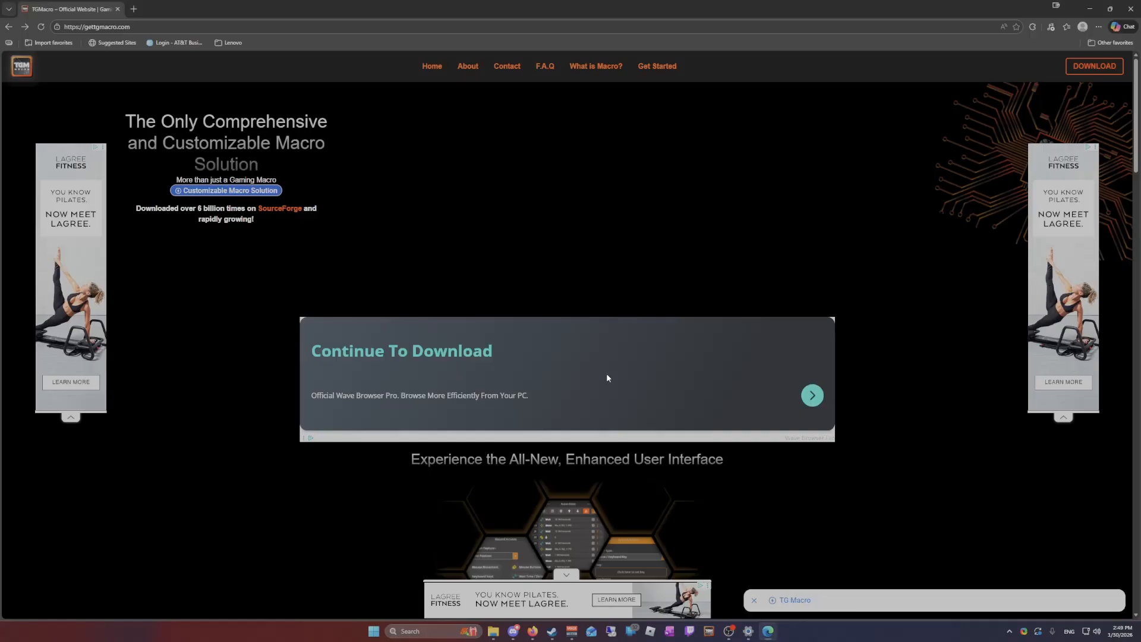
{"action": "left_click", "coordinate": [1093, 67]}
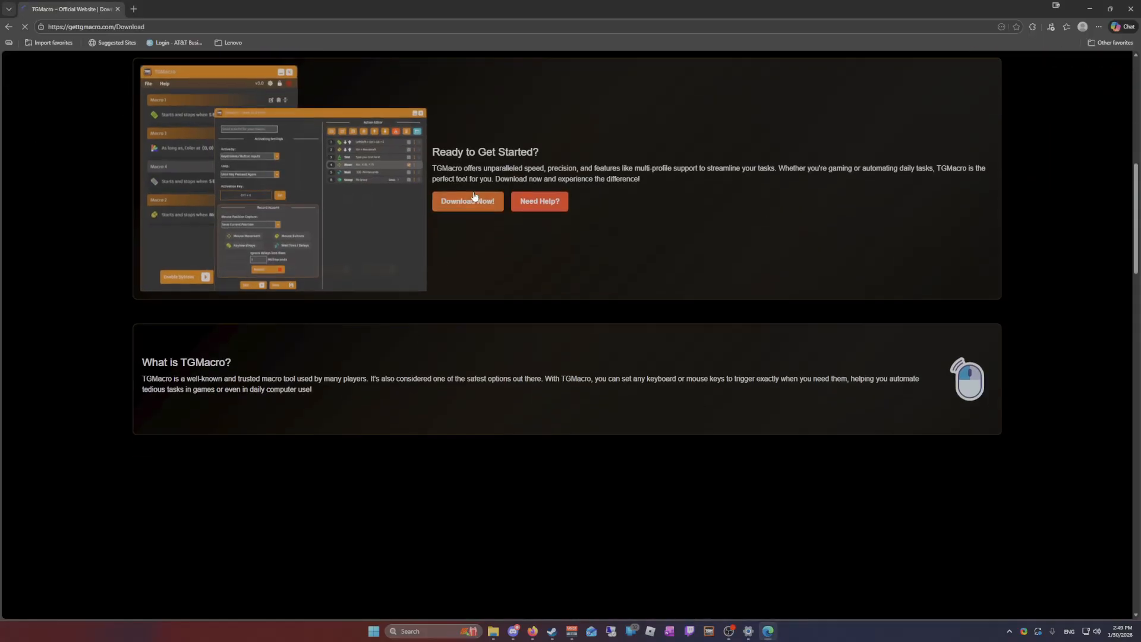
{"action": "left_click", "coordinate": [473, 202]}
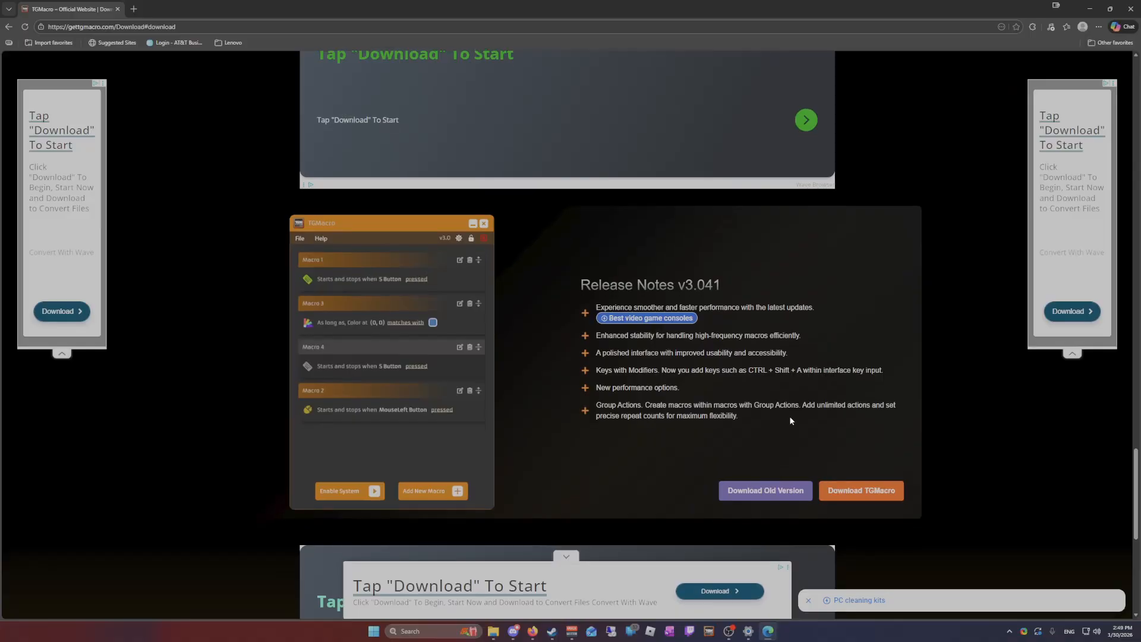
{"action": "left_click", "coordinate": [875, 498]}
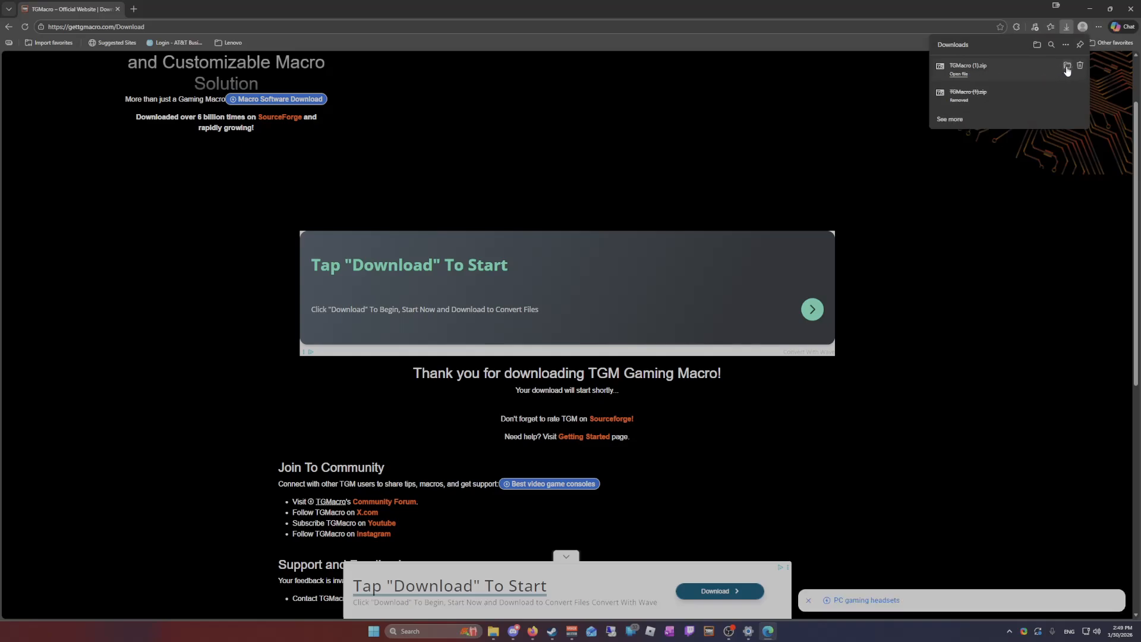
{"action": "left_click", "coordinate": [1059, 73]}
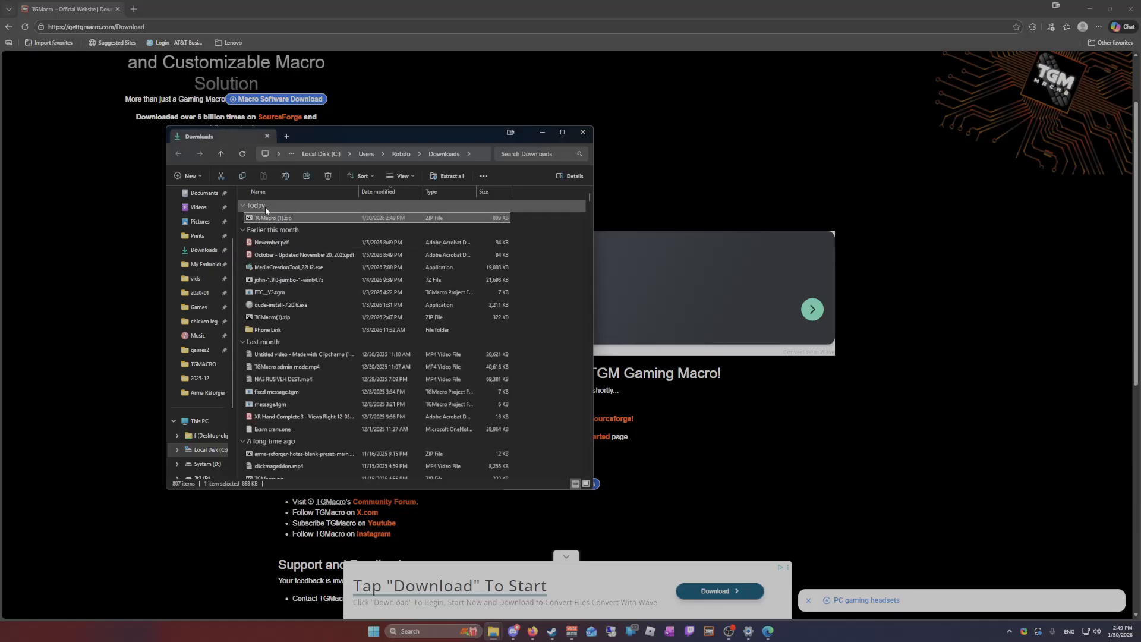
Extract TGMacro.exe and SDL2.dll from TGMacro (1).zip into the t folder in Documents
{"action": "key", "text": "alt+Tab"}
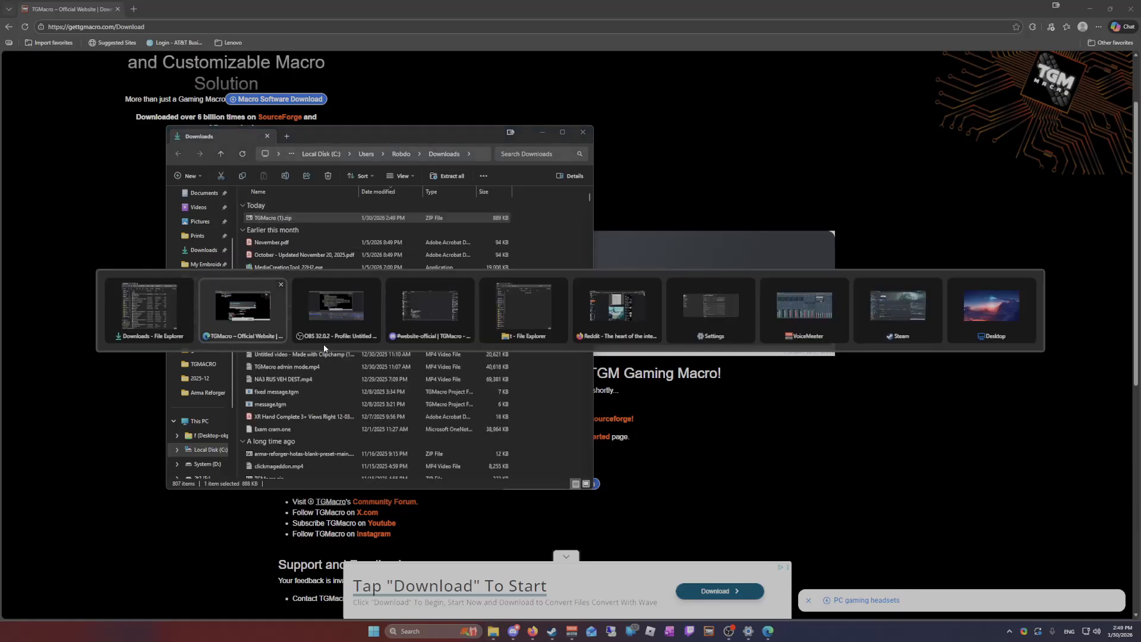
{"action": "left_click", "coordinate": [529, 306]}
{"action": "left_click_drag", "start_coordinate": [320, 127], "coordinate": [657, 141]}
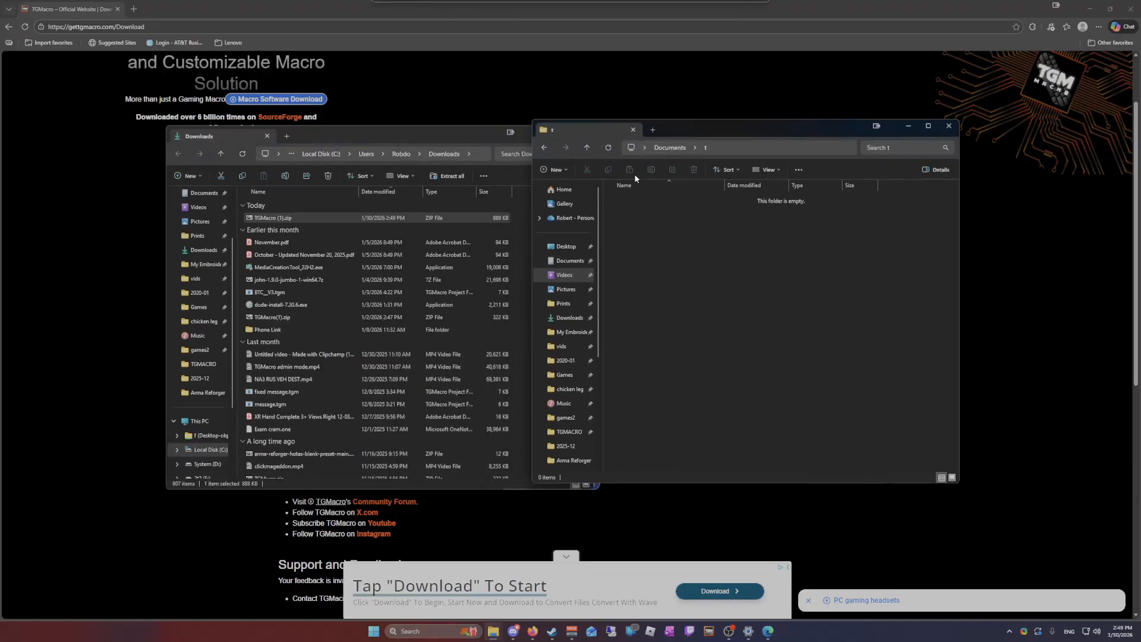
{"action": "left_click", "coordinate": [279, 218]}
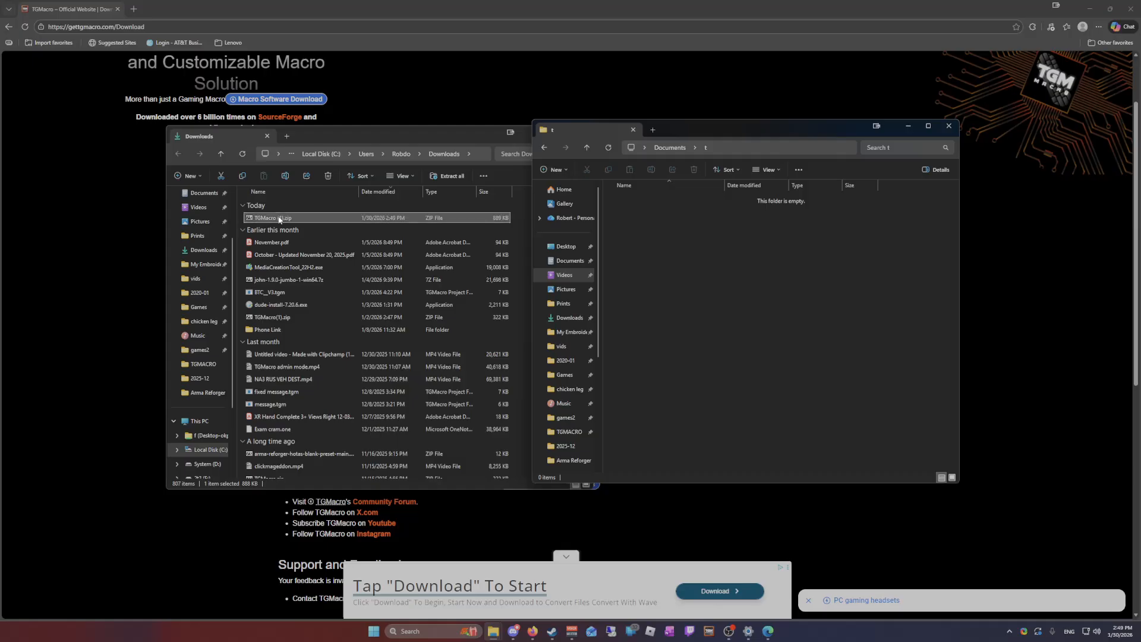
{"action": "double_click", "coordinate": [277, 217]}
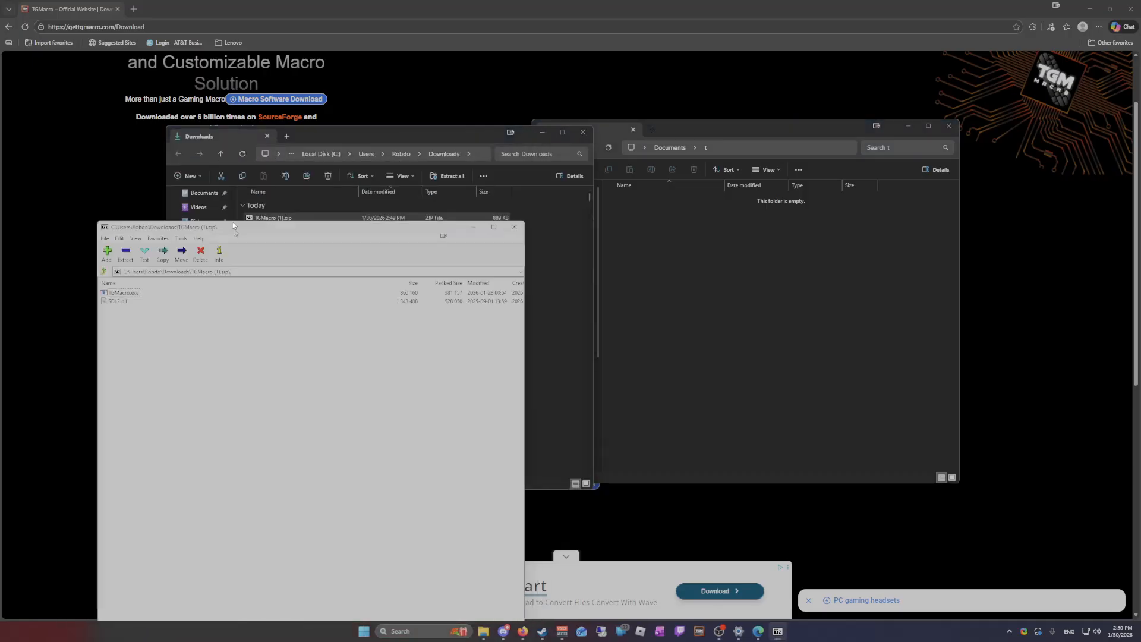
{"action": "left_click_drag", "start_coordinate": [110, 275], "coordinate": [107, 258]}
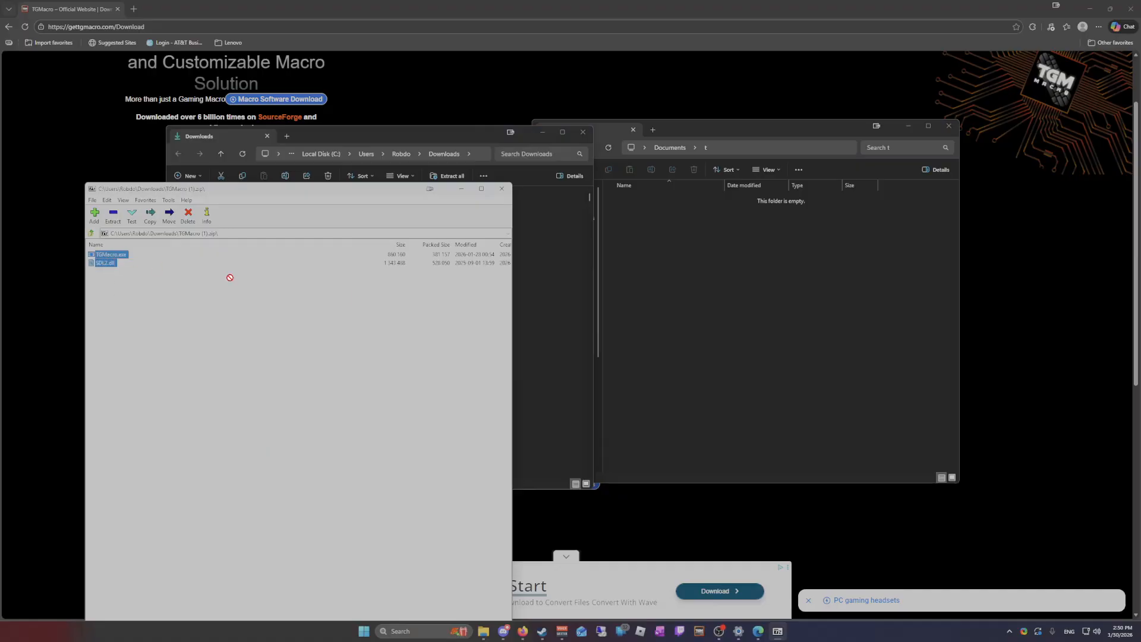
{"action": "left_click", "coordinate": [695, 301]}
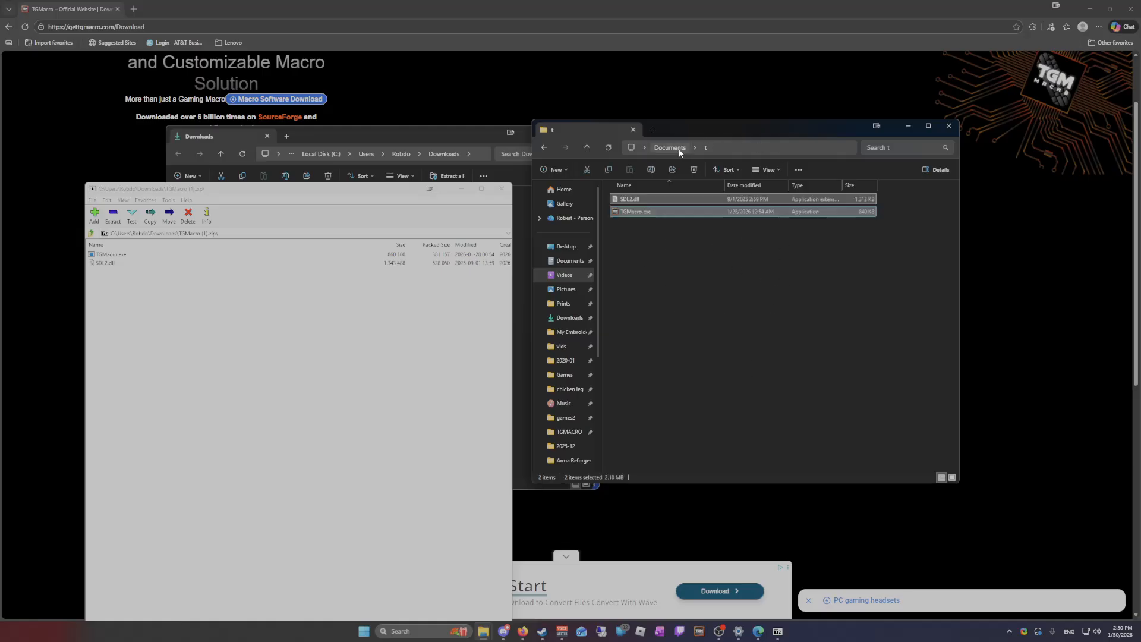
{"action": "left_click", "coordinate": [684, 312]}
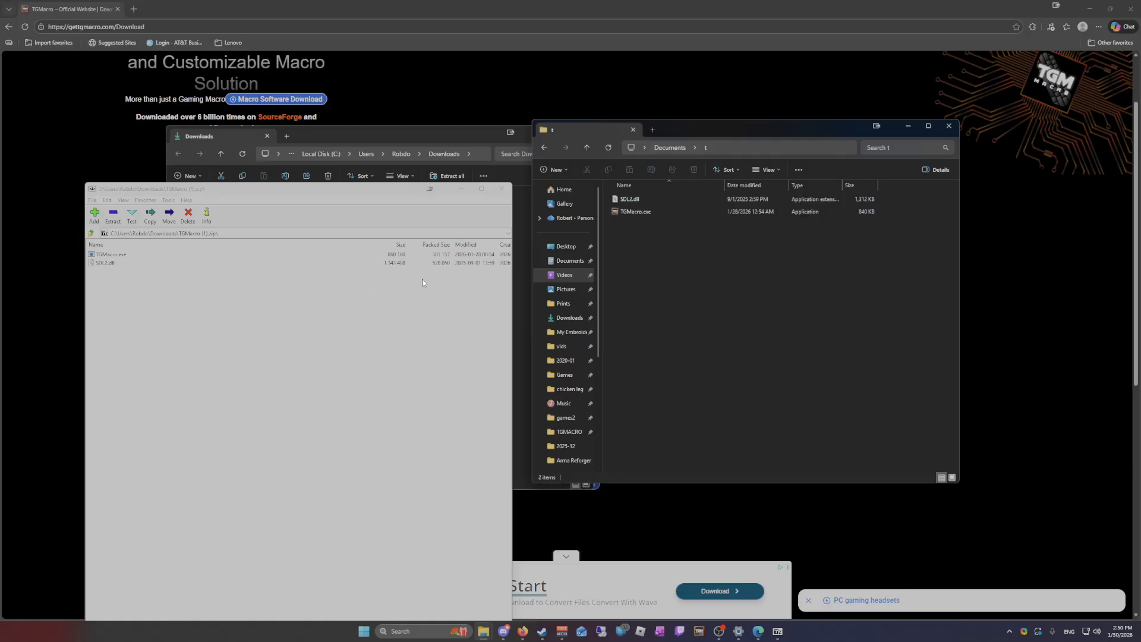
{"action": "left_click", "coordinate": [400, 318]}
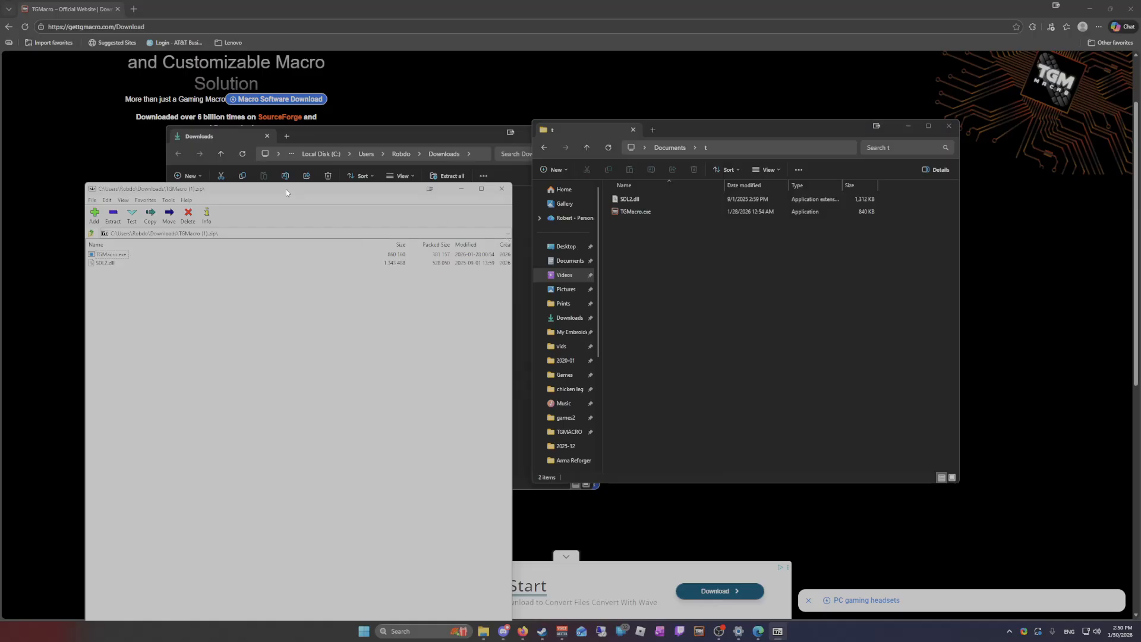
Close the archive, Downloads and browser windows, clear Discord from view, and move the t folder window to the middle of the desktop
{"action": "left_click_drag", "start_coordinate": [286, 189], "coordinate": [272, 245]}
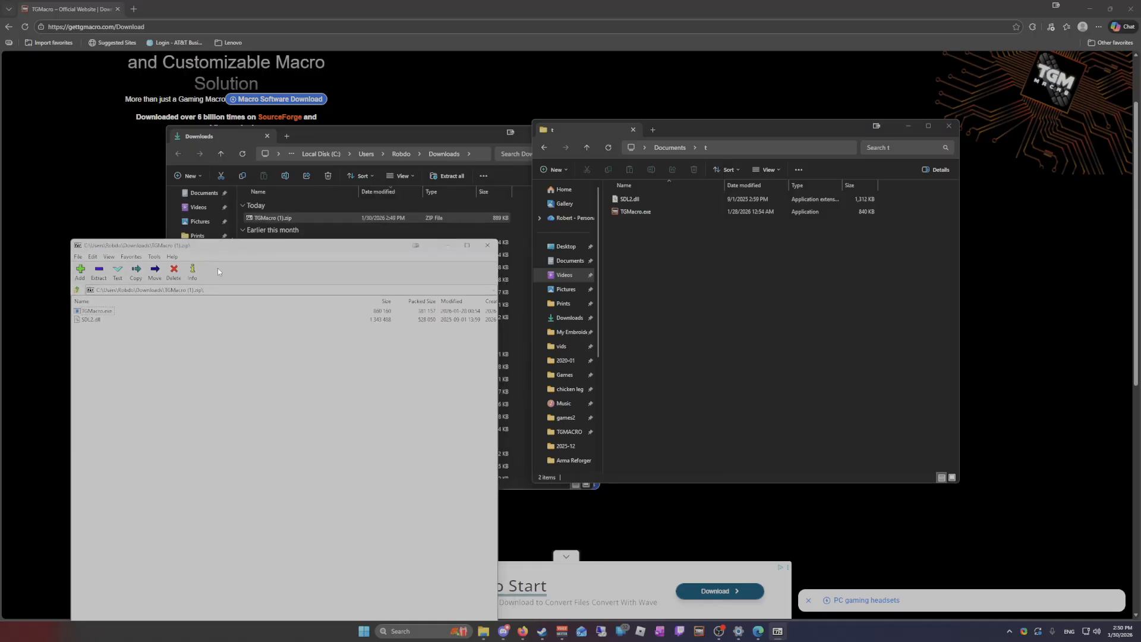
{"action": "left_click", "coordinate": [487, 245]}
{"action": "left_click", "coordinate": [591, 127]}
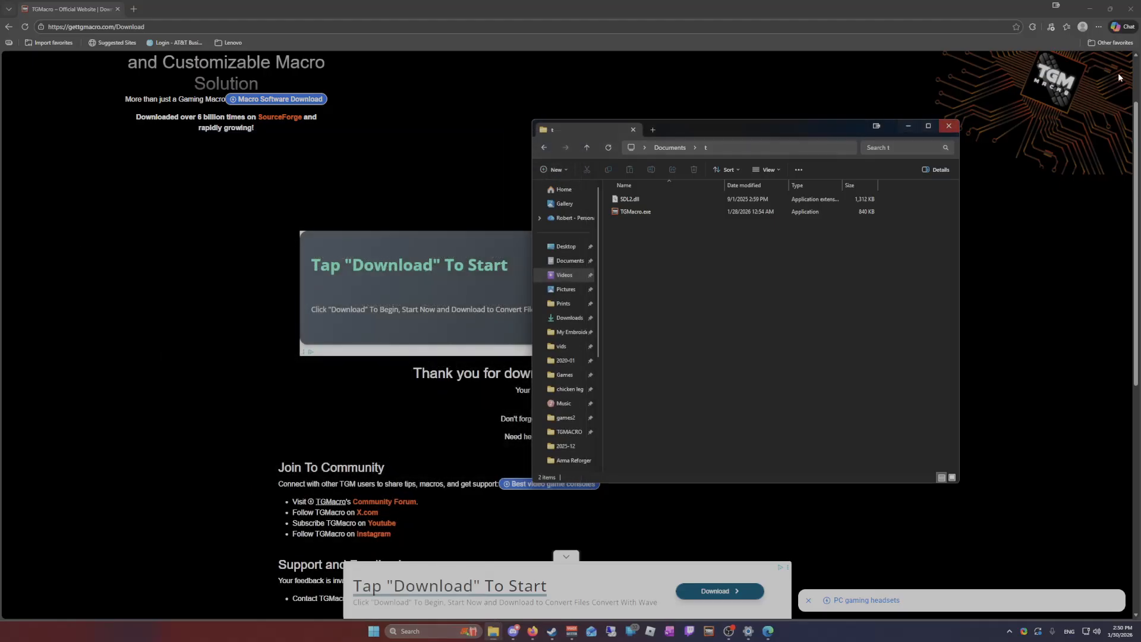
{"action": "left_click", "coordinate": [1131, 9]}
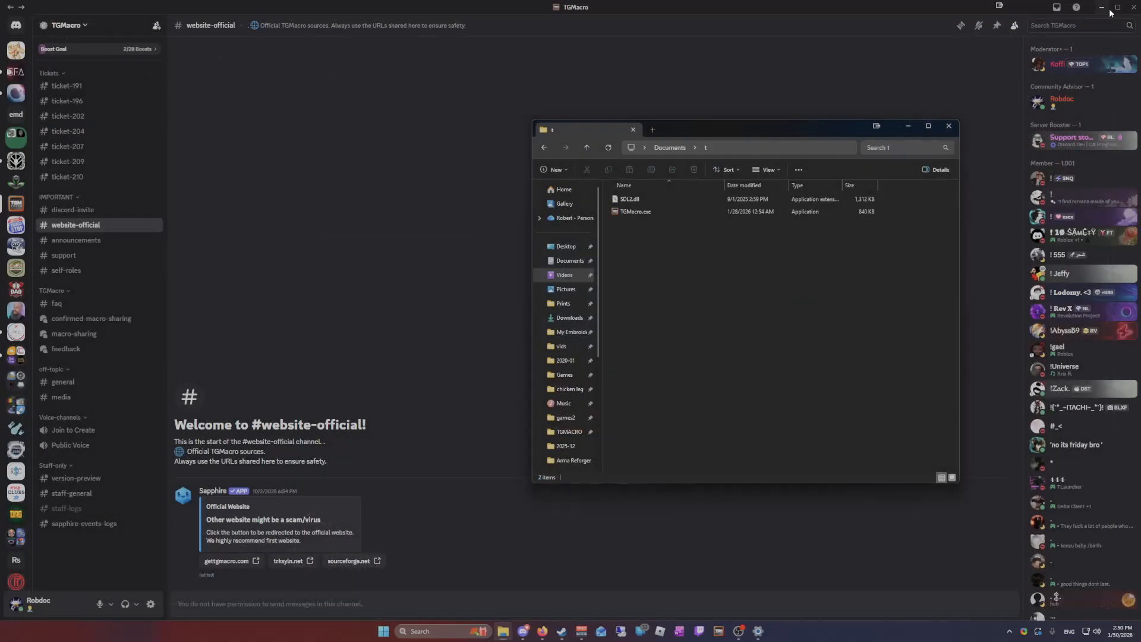
{"action": "left_click", "coordinate": [1108, 9]}
{"action": "left_click_drag", "start_coordinate": [806, 128], "coordinate": [607, 155]}
Launch TGMacro.exe from the t folder and minimize the browser window that opens with it
{"action": "left_click", "coordinate": [474, 232]}
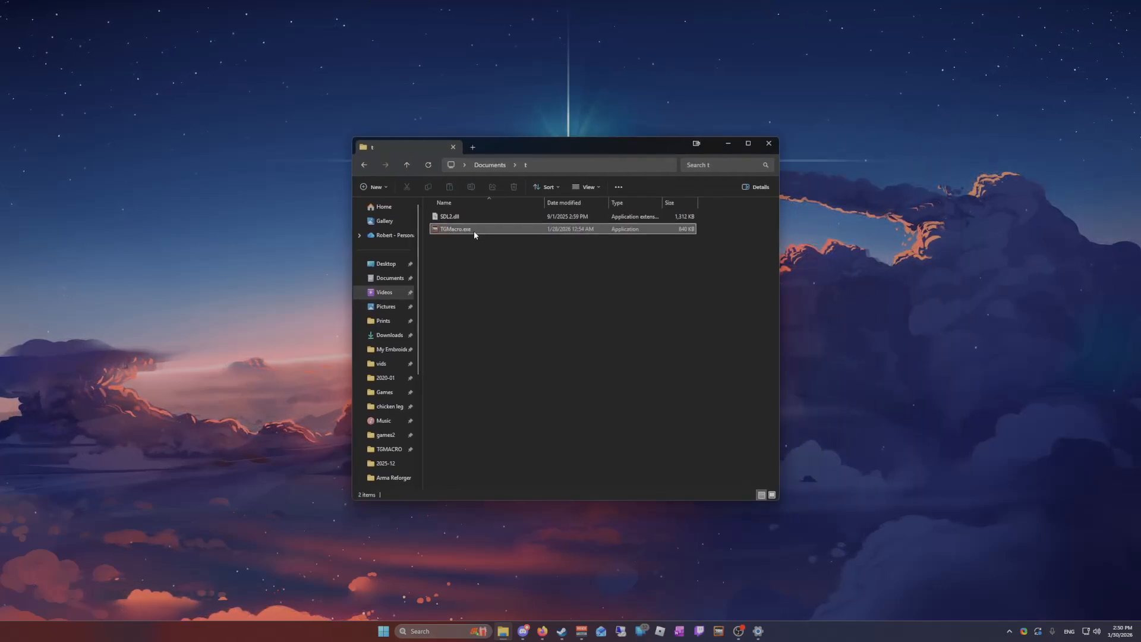
{"action": "double_click", "coordinate": [474, 232]}
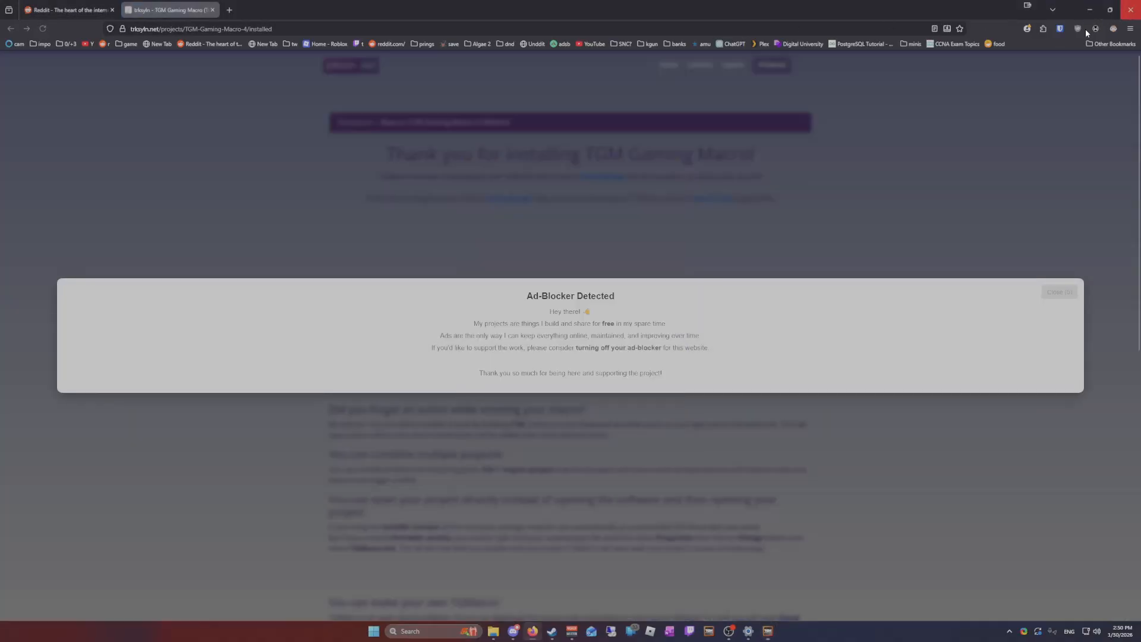
{"action": "left_click", "coordinate": [1089, 9]}
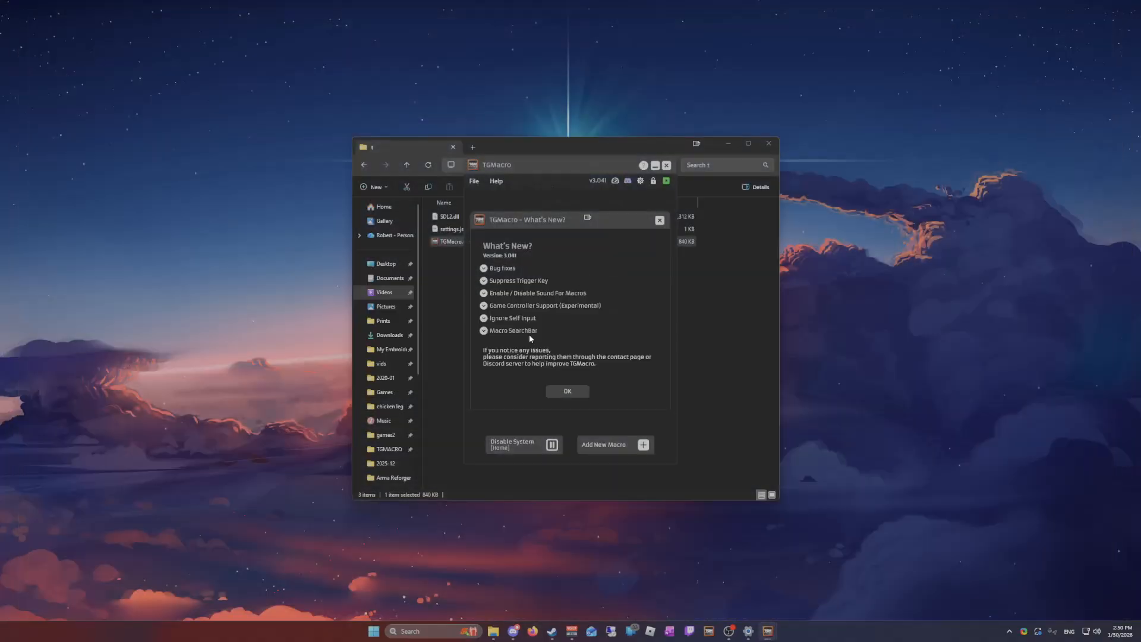
Read the Enable / Disable Sound For Macros release note and dismiss the What's New window
{"action": "left_click", "coordinate": [586, 294]}
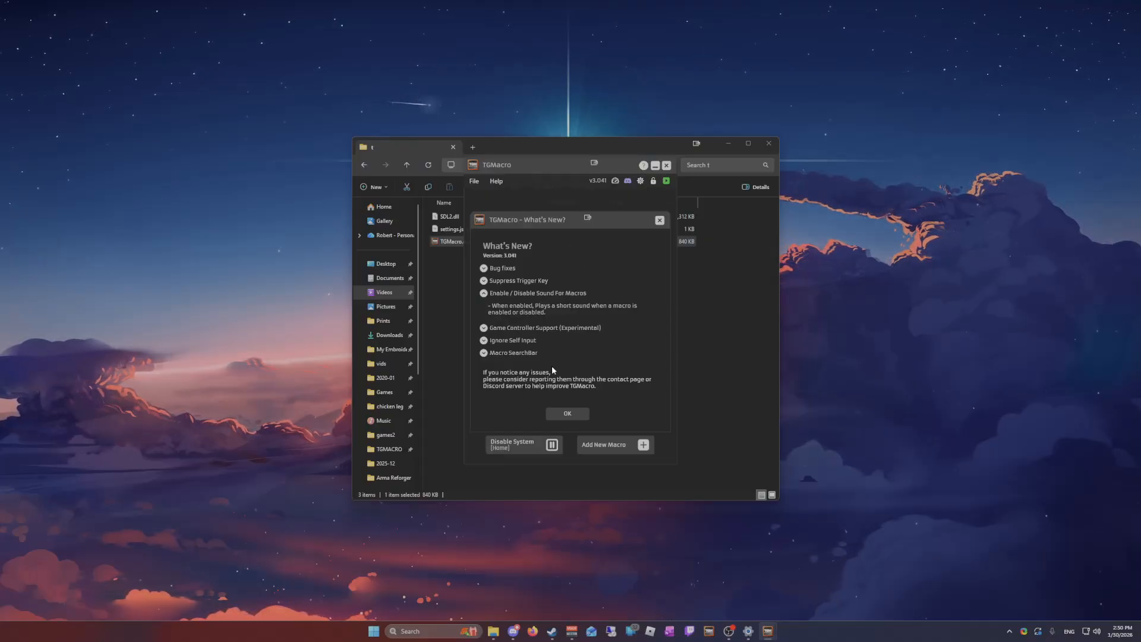
{"action": "left_click", "coordinate": [505, 293]}
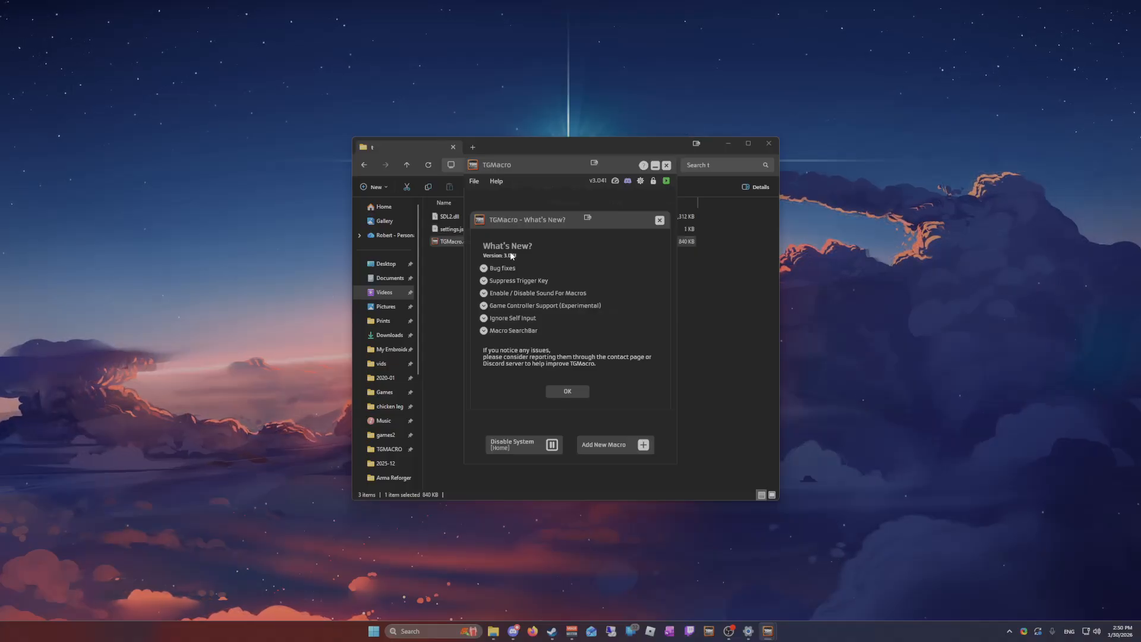
{"action": "left_click", "coordinate": [568, 392]}
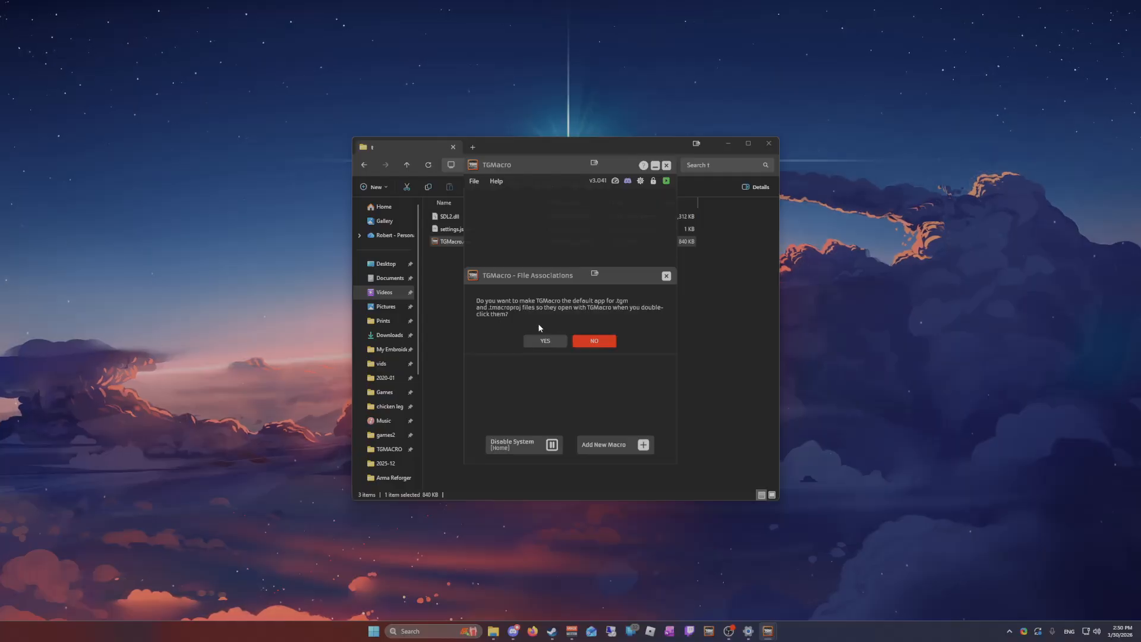
Make TGMacro the default app for .tgm and .tmacroproj files and dismiss the official-sources reminder and administrator notice
{"action": "left_click", "coordinate": [548, 342]}
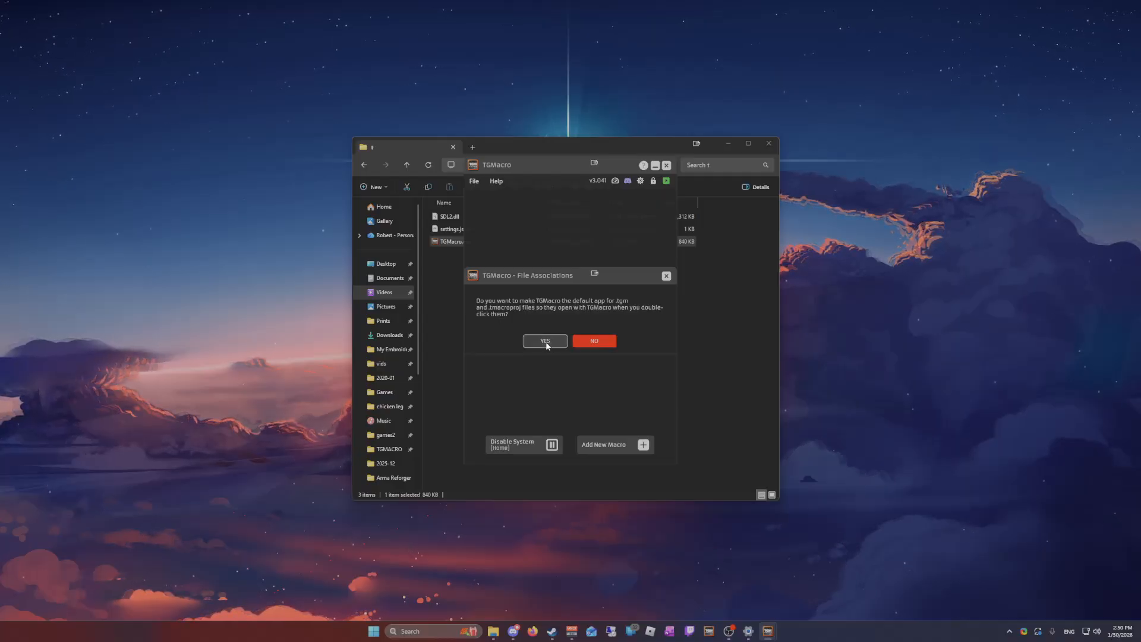
{"action": "mouse_move", "coordinate": [534, 243]}
{"action": "left_mouse_down"}
{"action": "mouse_move", "coordinate": [510, 248]}
{"action": "mouse_move", "coordinate": [536, 249]}
{"action": "left_mouse_up"}
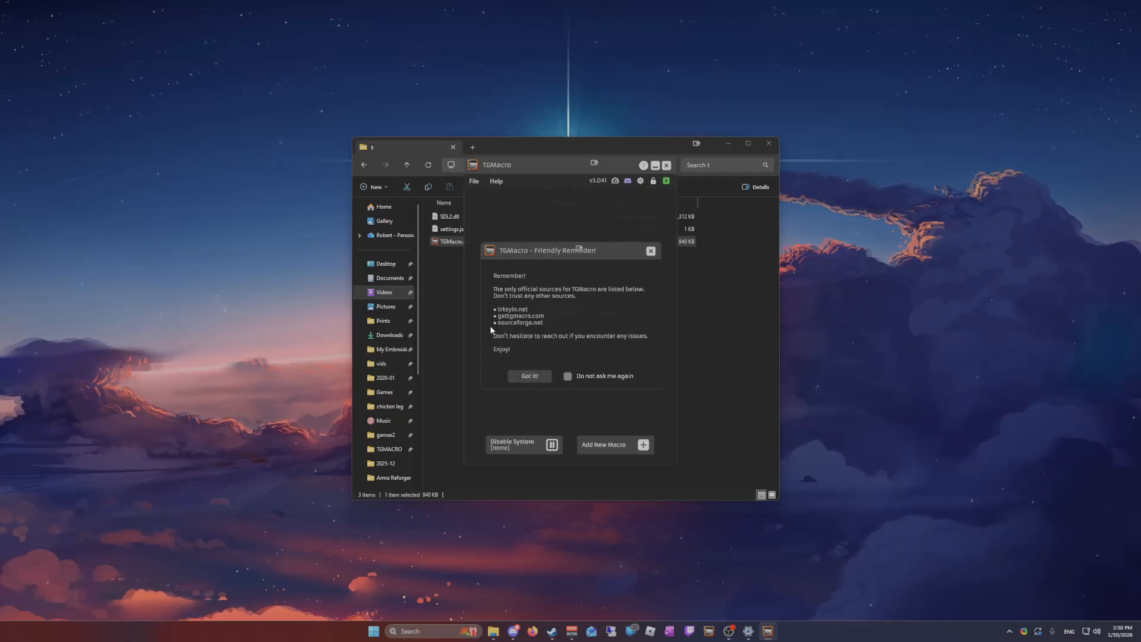
{"action": "left_click", "coordinate": [540, 375]}
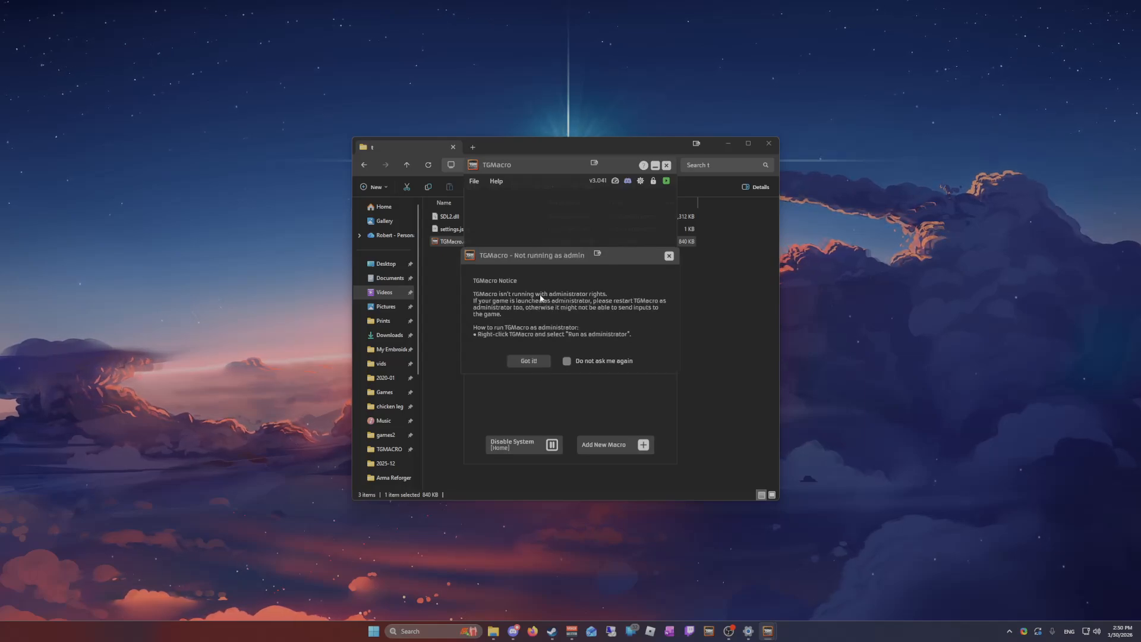
{"action": "left_click_drag", "start_coordinate": [536, 258], "coordinate": [531, 271]}
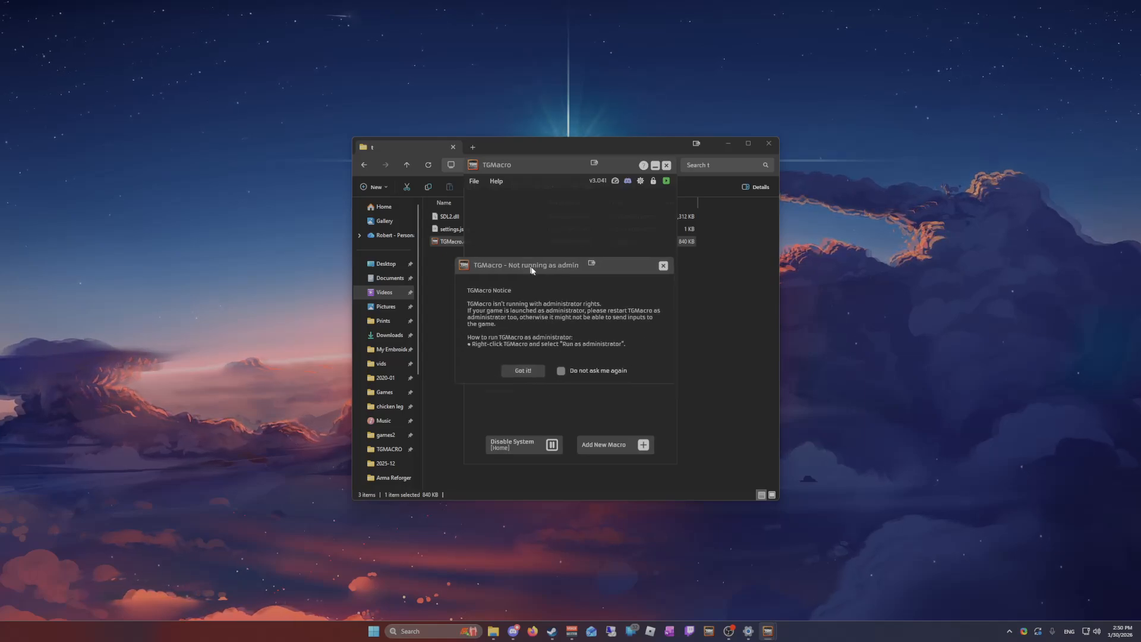
{"action": "left_click", "coordinate": [533, 368]}
Close TGMacro and set TGMacro.exe to always run as an administrator in its compatibility properties
{"action": "left_click", "coordinate": [667, 166]}
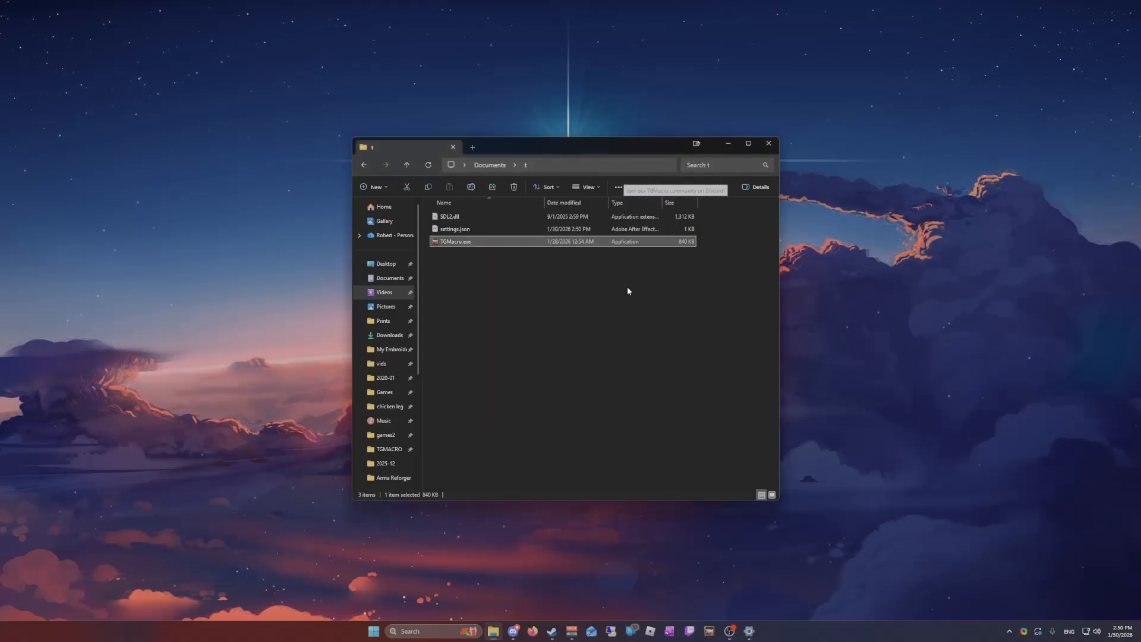
{"action": "double_click", "coordinate": [469, 242]}
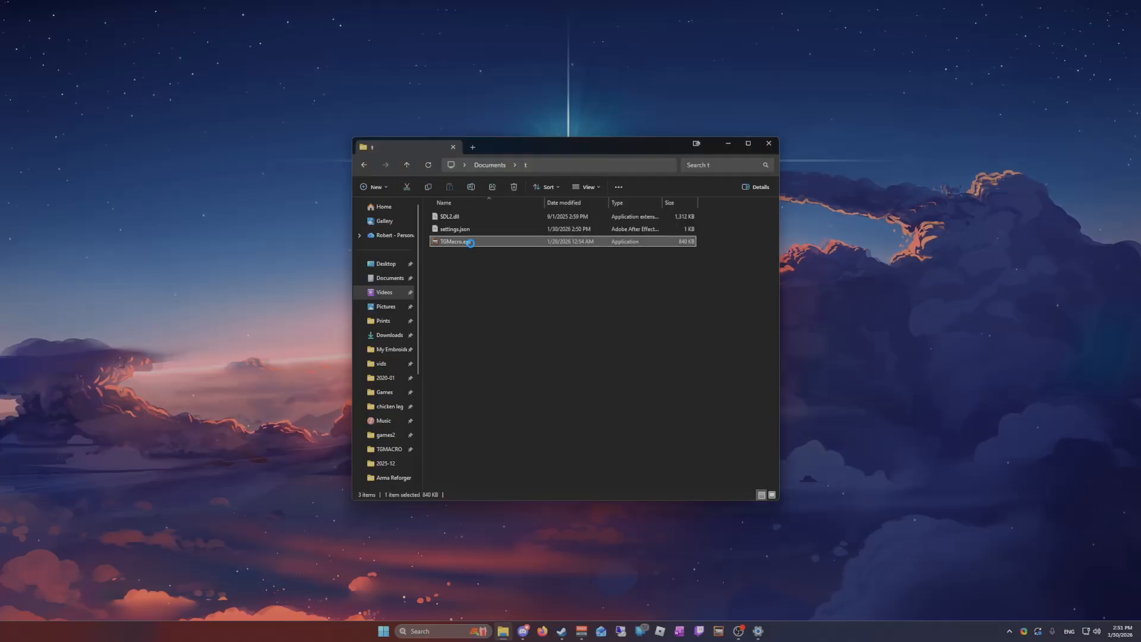
{"action": "right_click", "coordinate": [470, 243]}
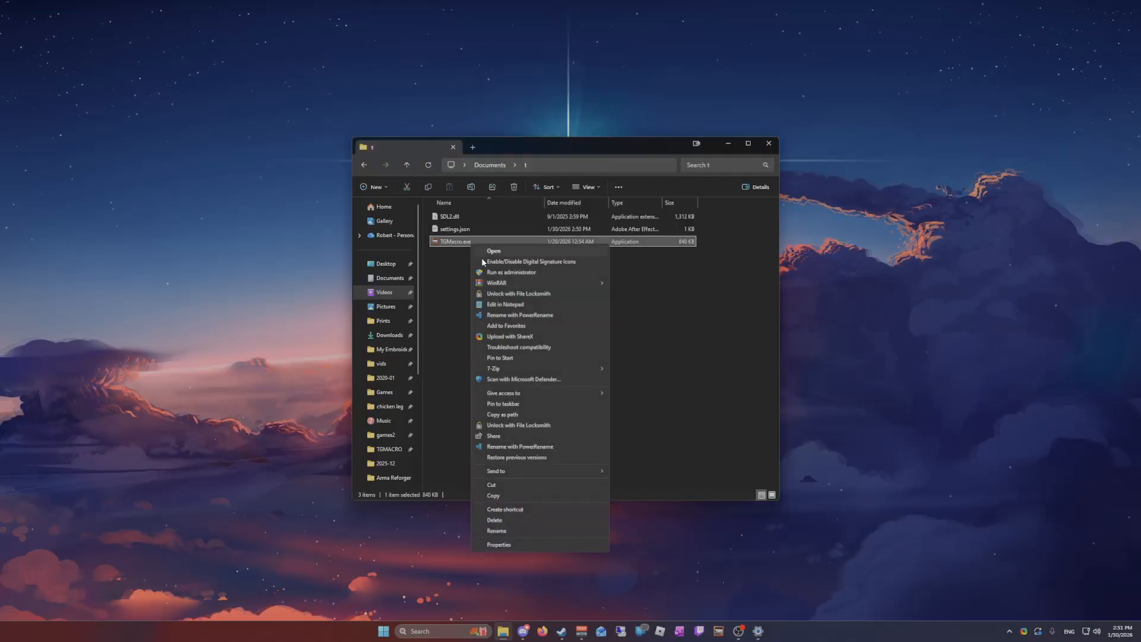
{"action": "left_click", "coordinate": [500, 545]}
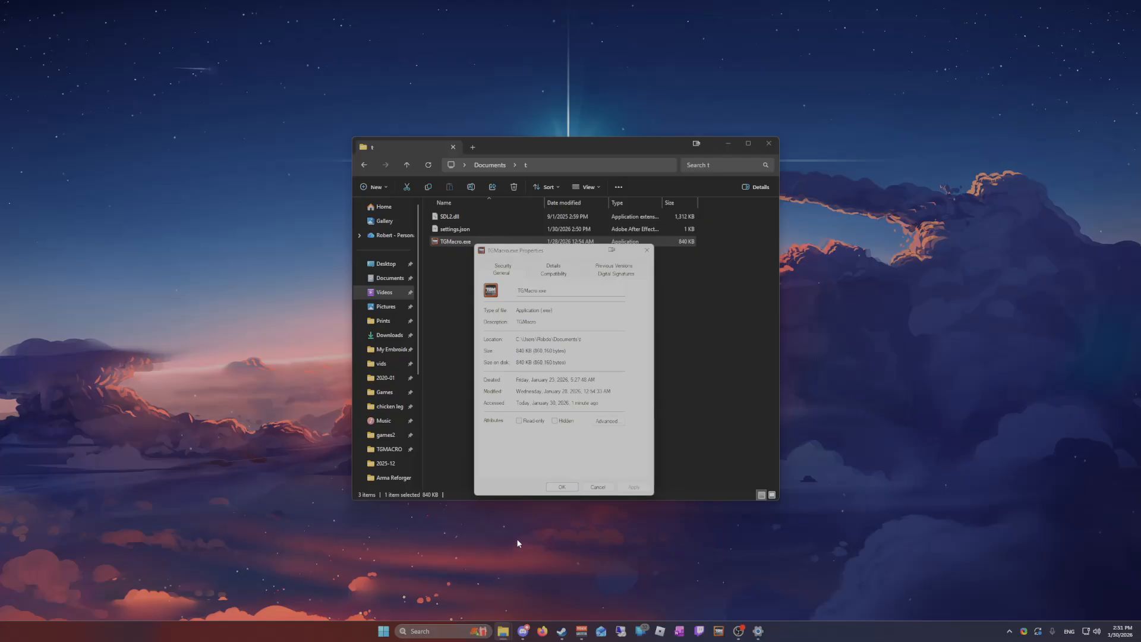
{"action": "left_click", "coordinate": [554, 274]}
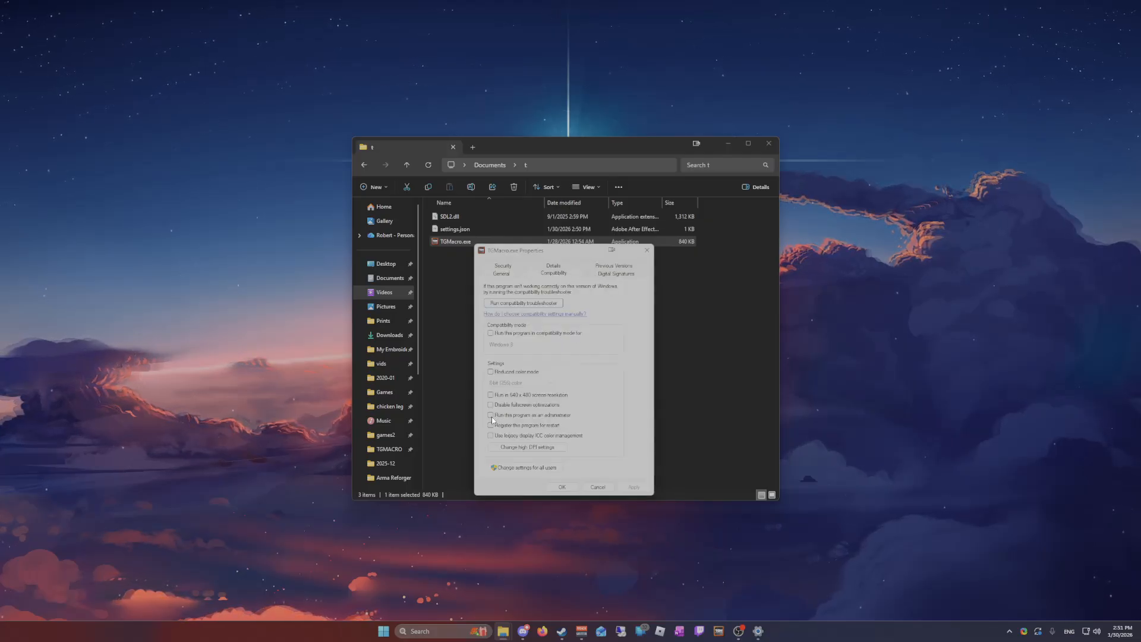
{"action": "left_click", "coordinate": [511, 416]}
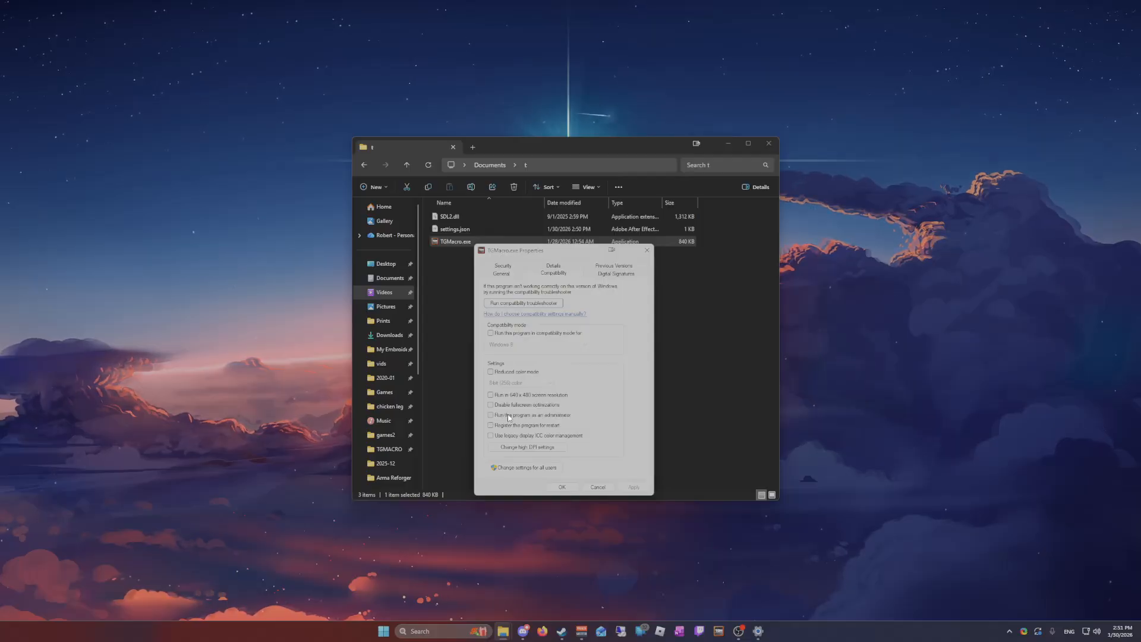
{"action": "left_click", "coordinate": [633, 488]}
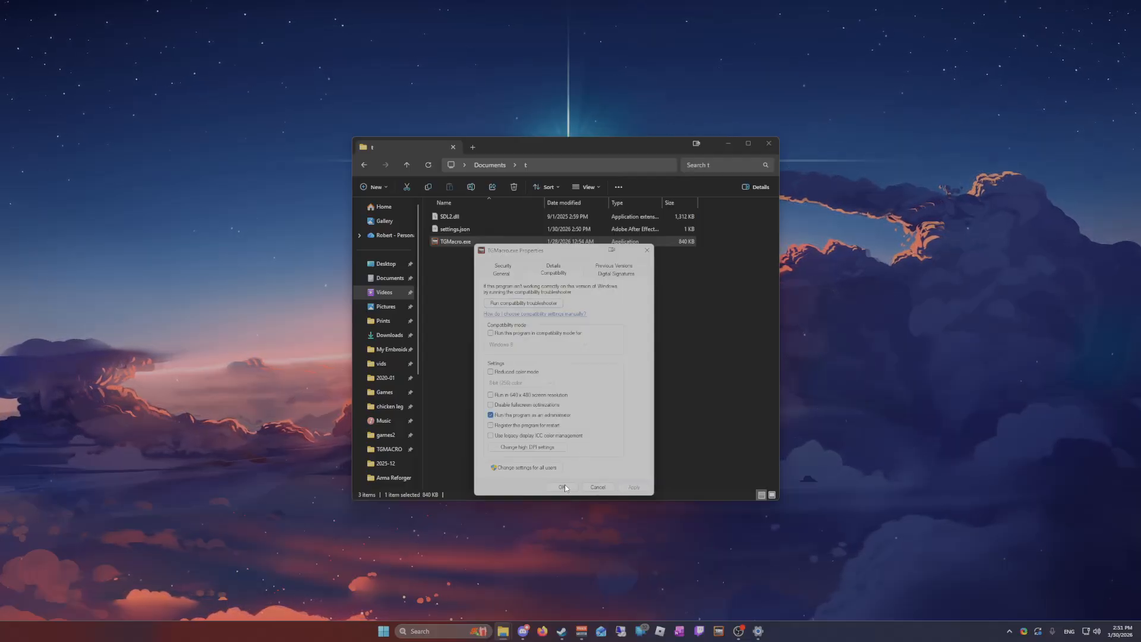
Relaunch TGMacro.exe from the t folder and approve its request for administrator rights
{"action": "double_click", "coordinate": [469, 243]}
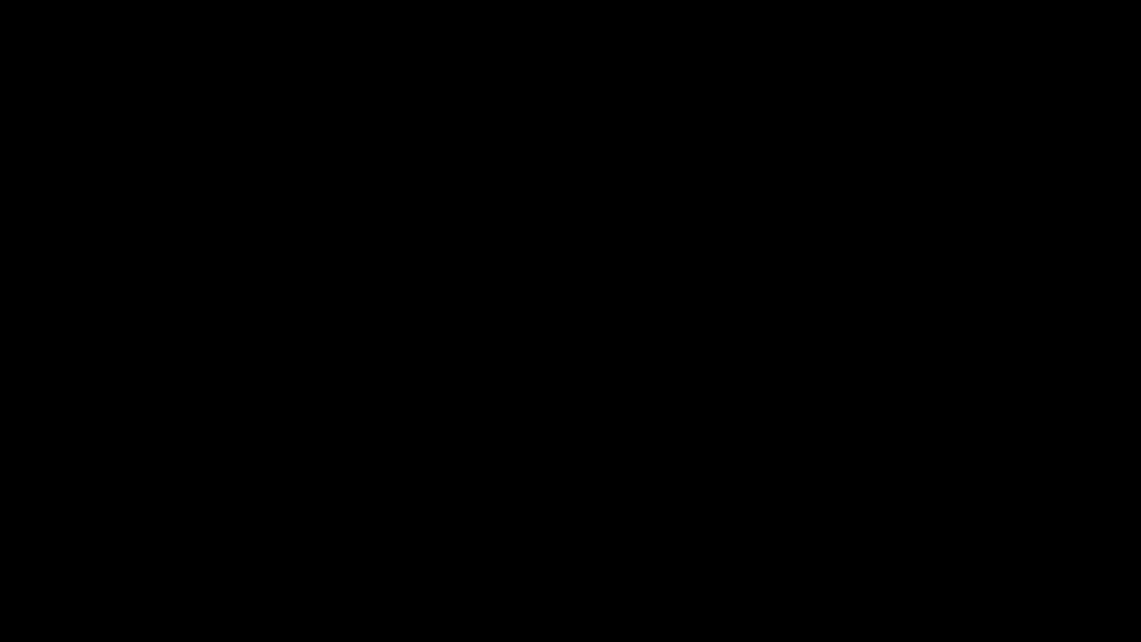
{"action": "left_click", "coordinate": [544, 396]}
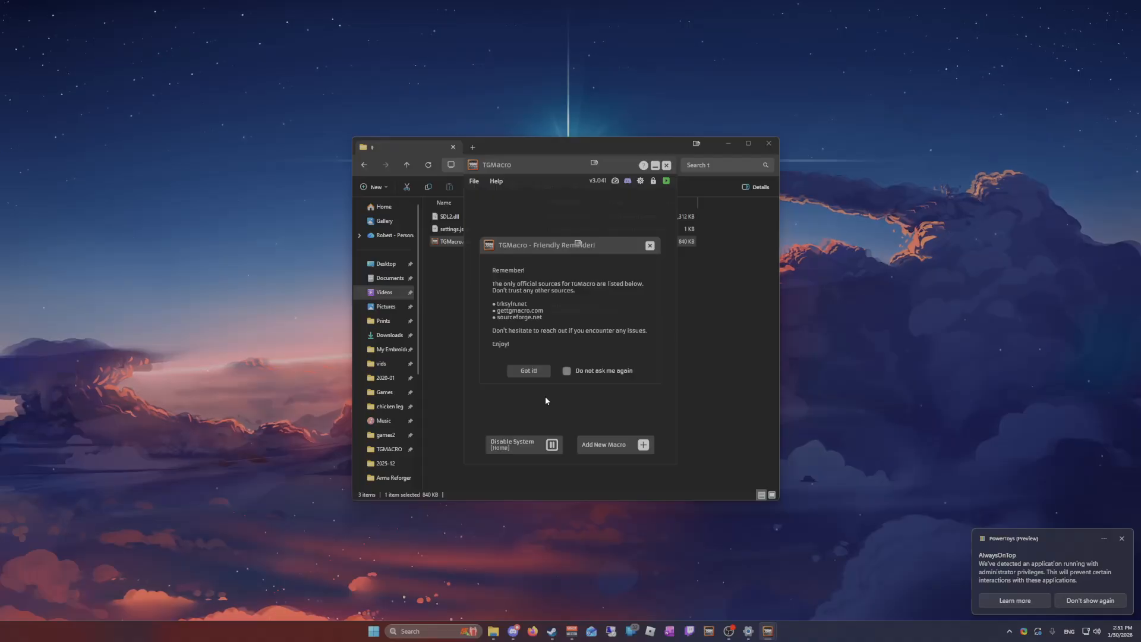
Dismiss the official-sources reminder permanently and arrange the t folder window and TGMacro side by side
{"action": "left_click", "coordinate": [566, 370]}
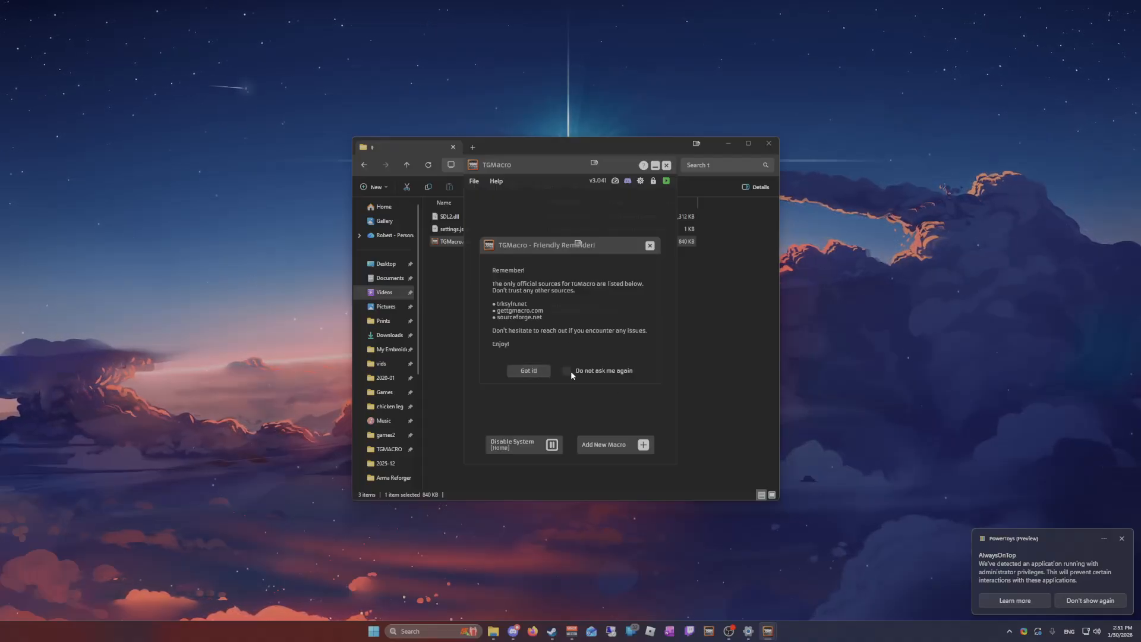
{"action": "left_click", "coordinate": [528, 372]}
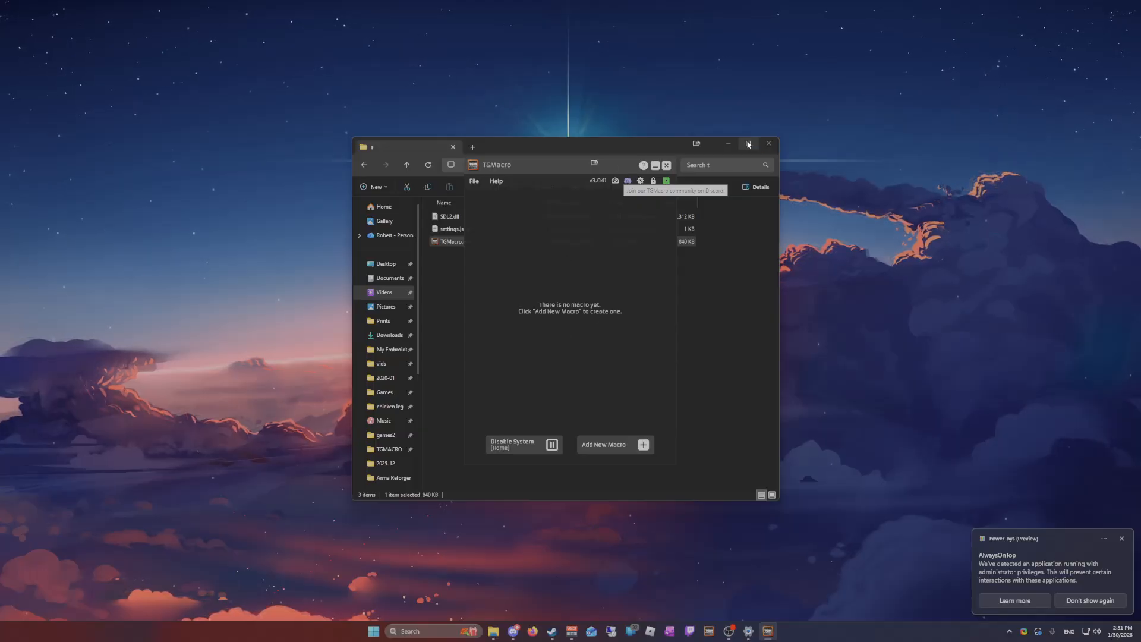
{"action": "left_click_drag", "start_coordinate": [561, 141], "coordinate": [377, 119]}
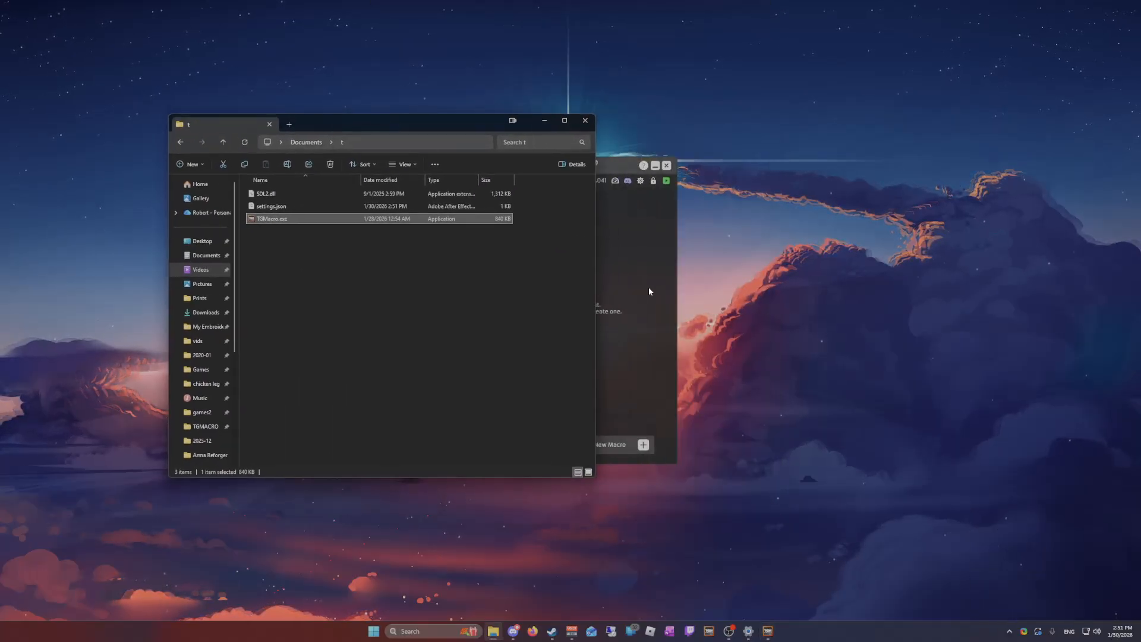
{"action": "left_click_drag", "start_coordinate": [548, 165], "coordinate": [724, 142]}
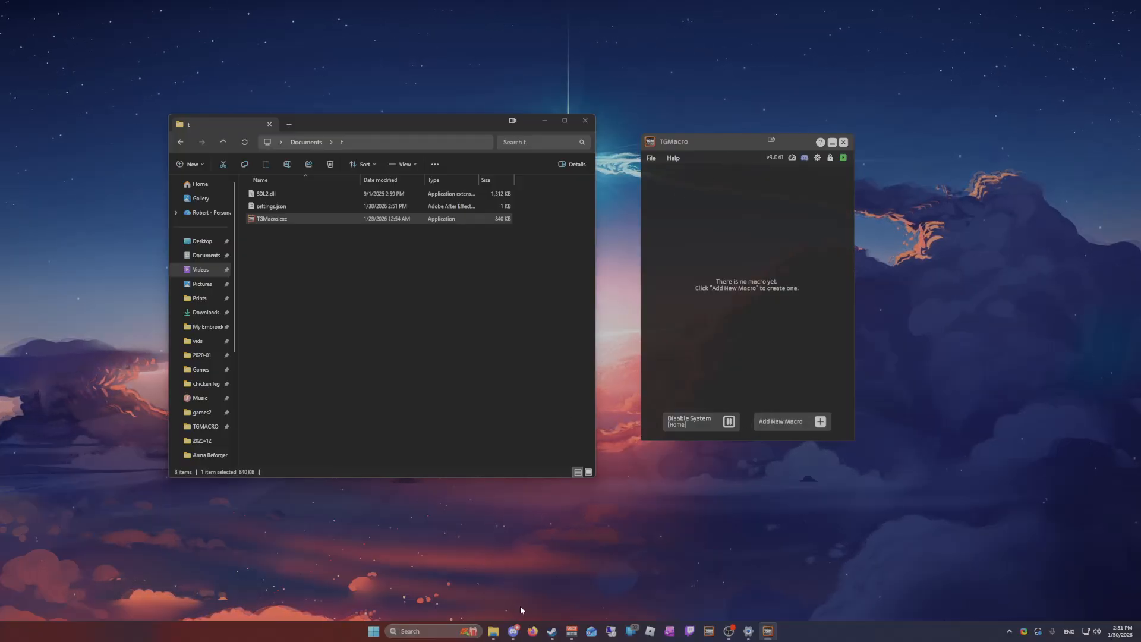
Switch to the TGMacro Discord server and download da hood (1).tgm from the Da hood macro post in confirmed-macro-sharing
{"action": "mouse_move", "coordinate": [514, 633]}
{"action": "left_click", "coordinate": [507, 582]}
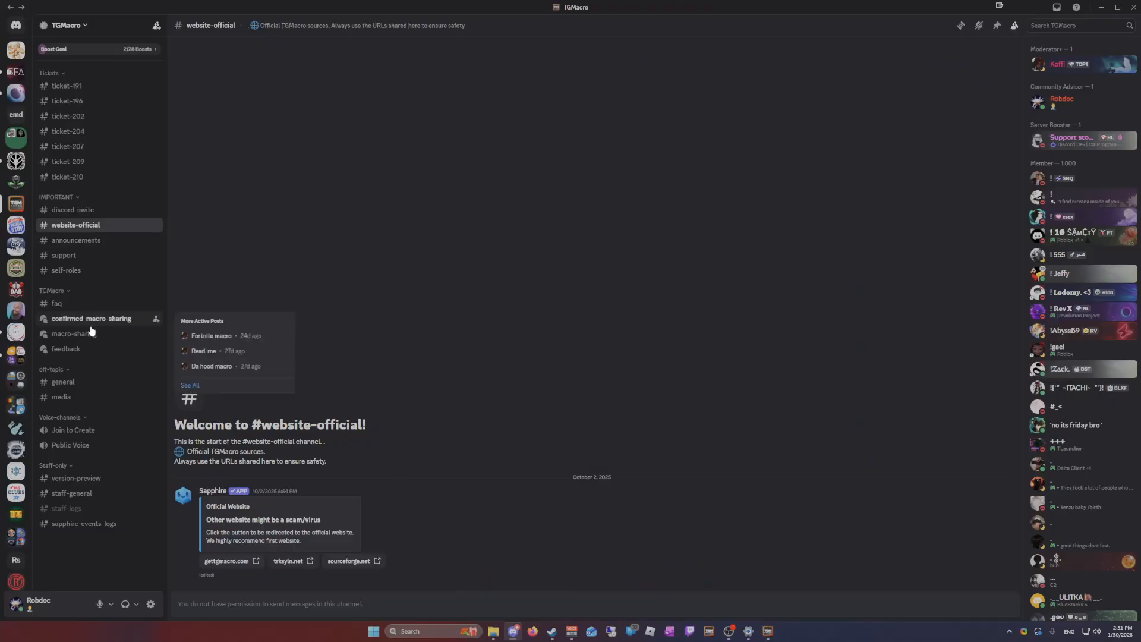
{"action": "mouse_move", "coordinate": [89, 336]}
{"action": "left_click", "coordinate": [89, 319]}
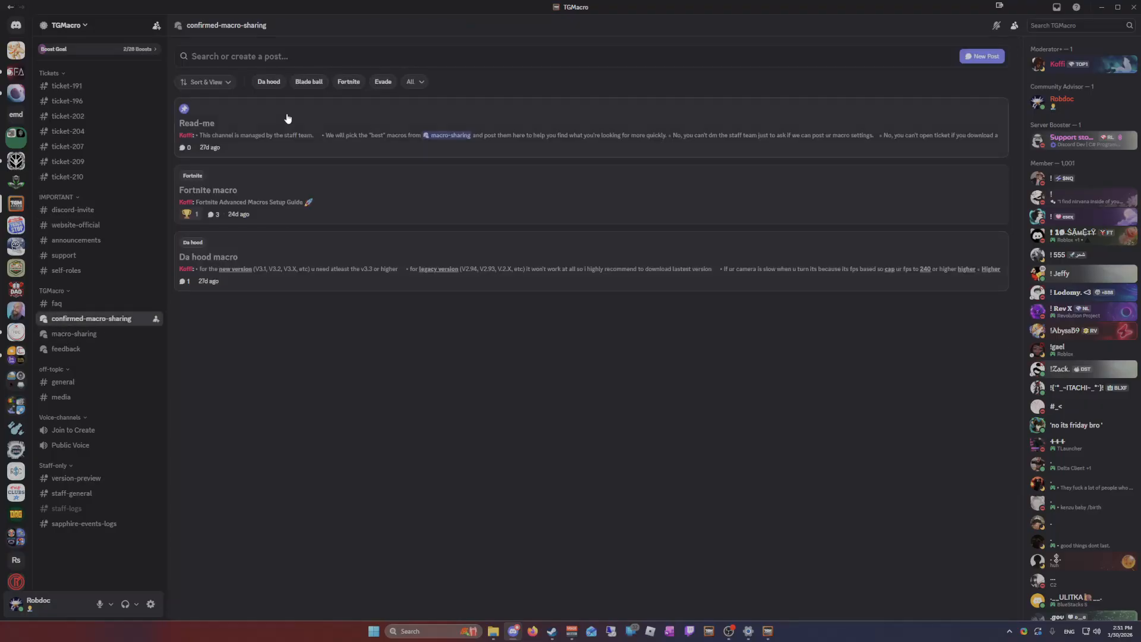
{"action": "left_click", "coordinate": [396, 241]}
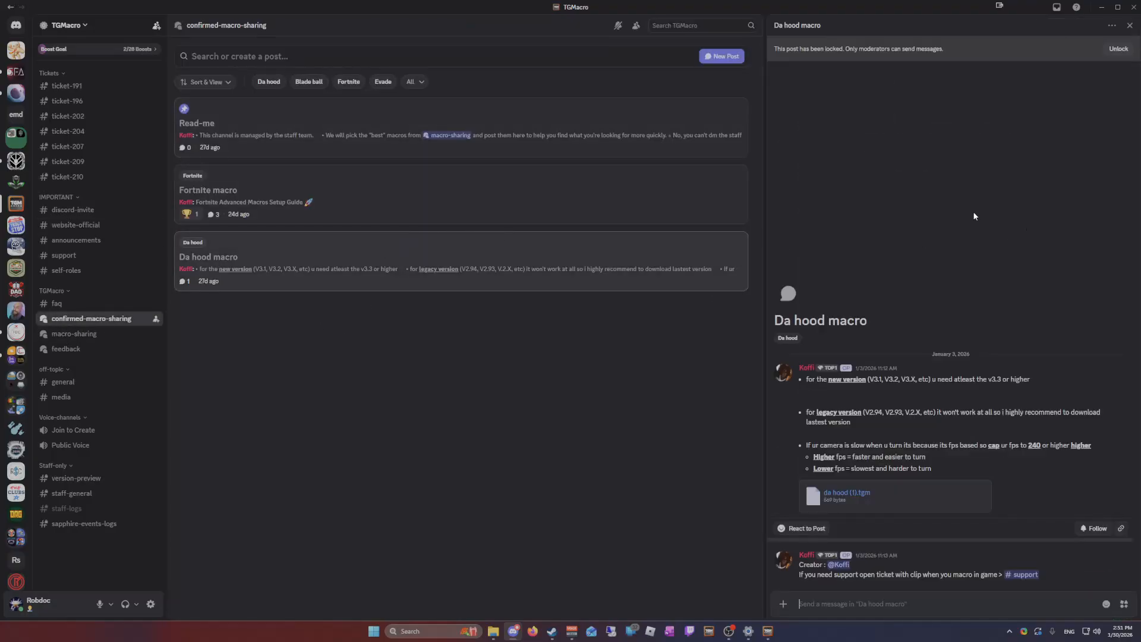
{"action": "left_click", "coordinate": [988, 489]}
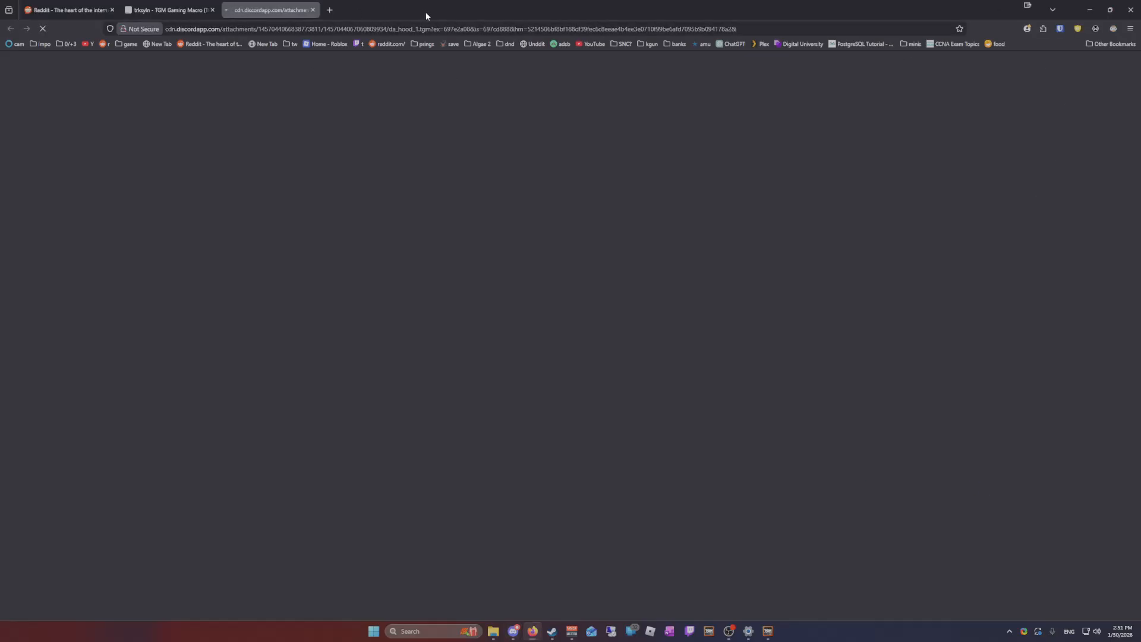
Clear the browser and Discord windows away and move the downloaded da hood (1).tgm file into the t folder
{"action": "left_click_drag", "start_coordinate": [428, 15], "coordinate": [1140, 410]}
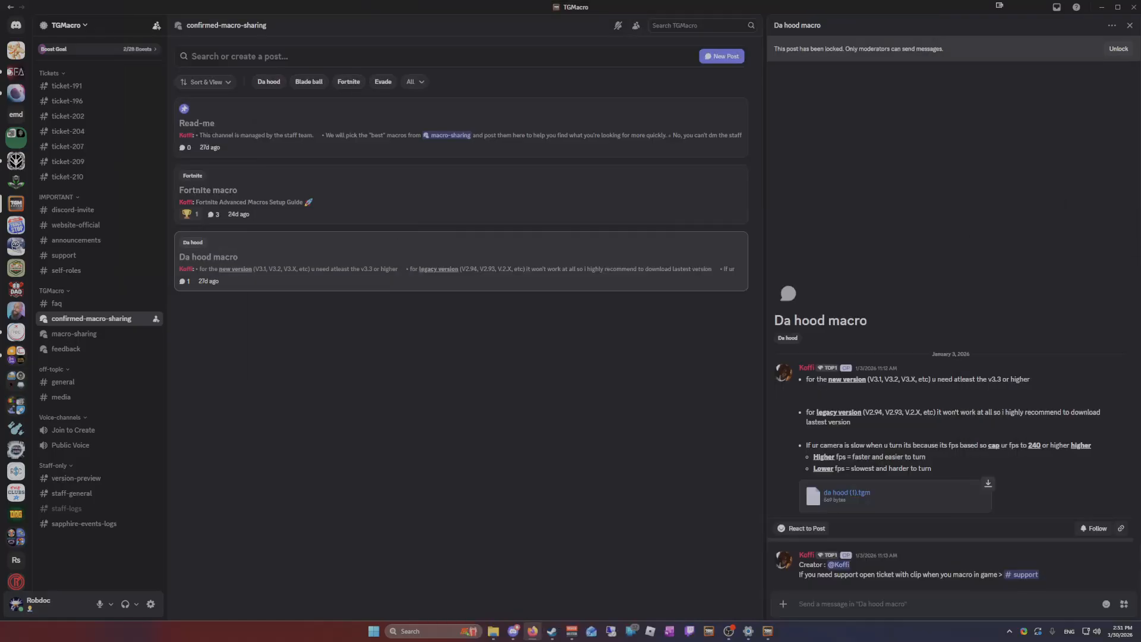
{"action": "left_click_drag", "start_coordinate": [542, 148], "coordinate": [1140, 199]}
{"action": "left_click", "coordinate": [1103, 8]}
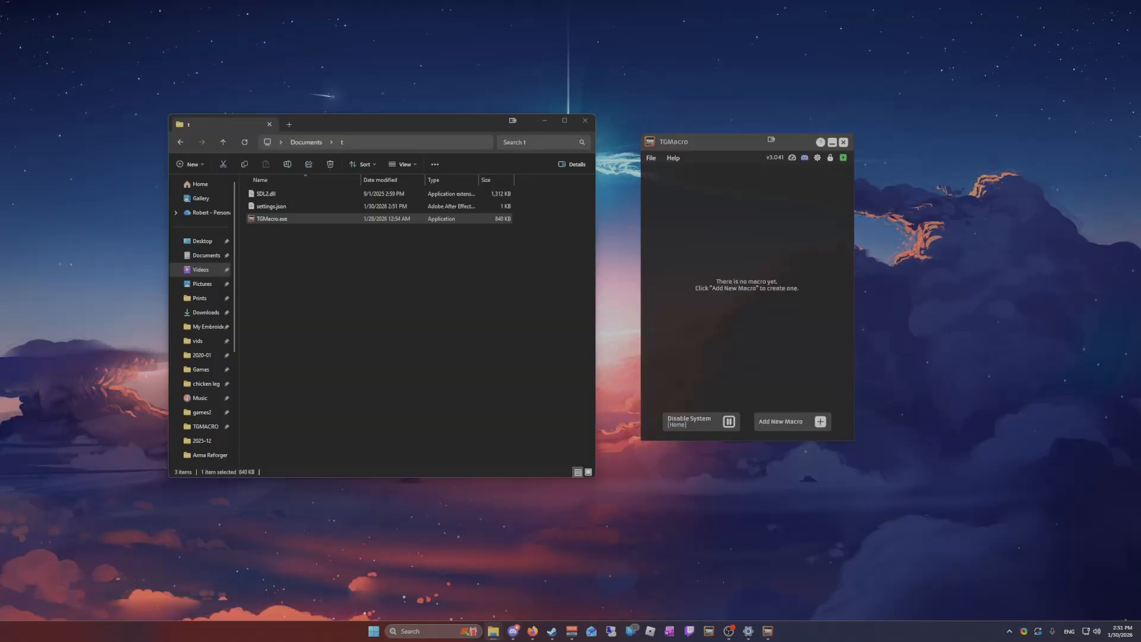
{"action": "left_click_drag", "start_coordinate": [271, 219], "coordinate": [360, 338]}
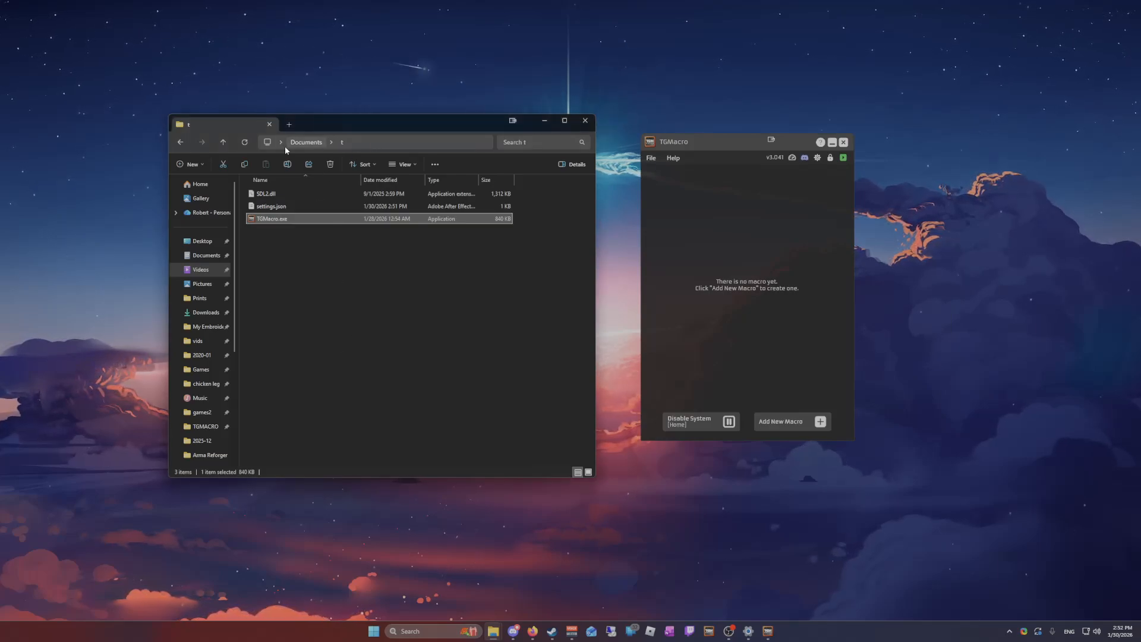
{"action": "left_click_drag", "start_coordinate": [323, 357], "coordinate": [349, 345]}
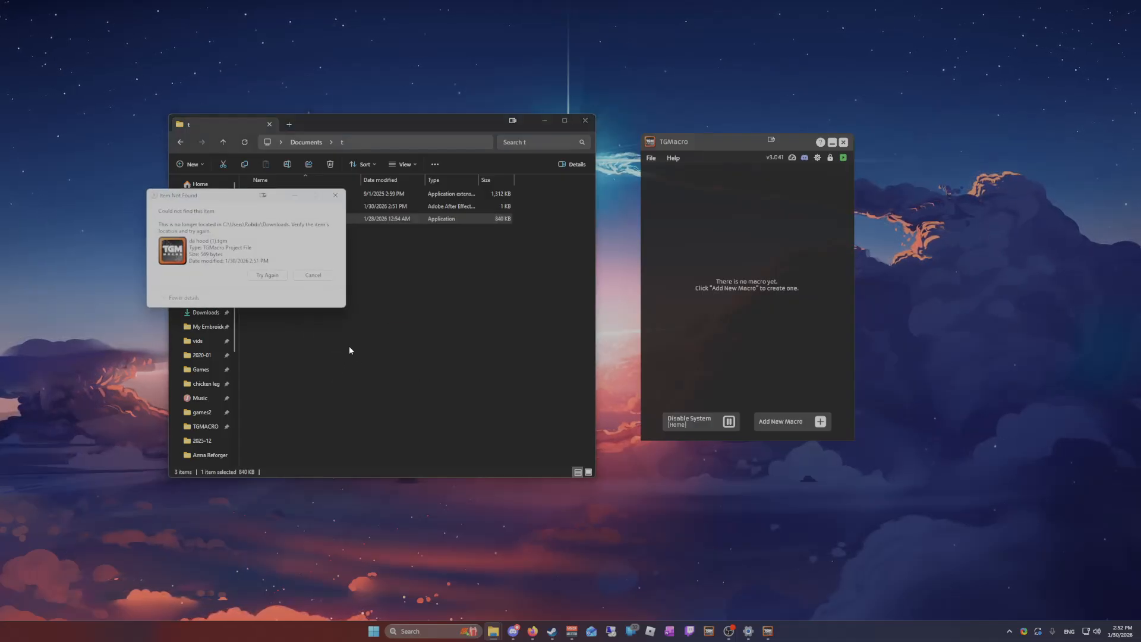
{"action": "left_click", "coordinate": [274, 272]}
{"action": "left_click", "coordinate": [313, 276]}
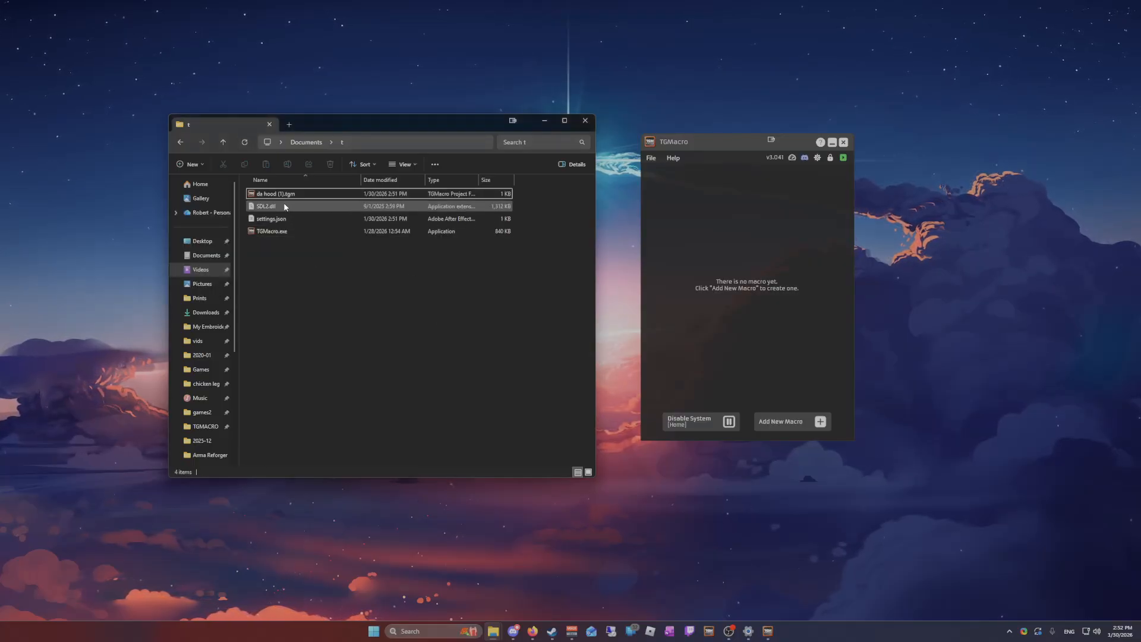
{"action": "left_click", "coordinate": [436, 320]}
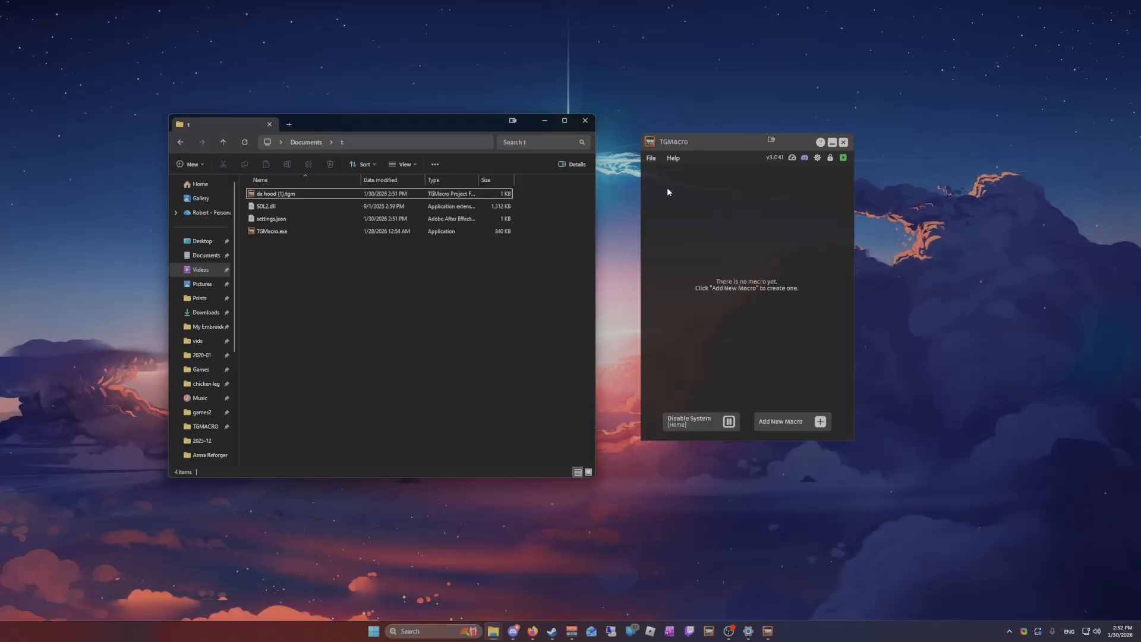
{"action": "left_click_drag", "start_coordinate": [673, 148], "coordinate": [604, 153]}
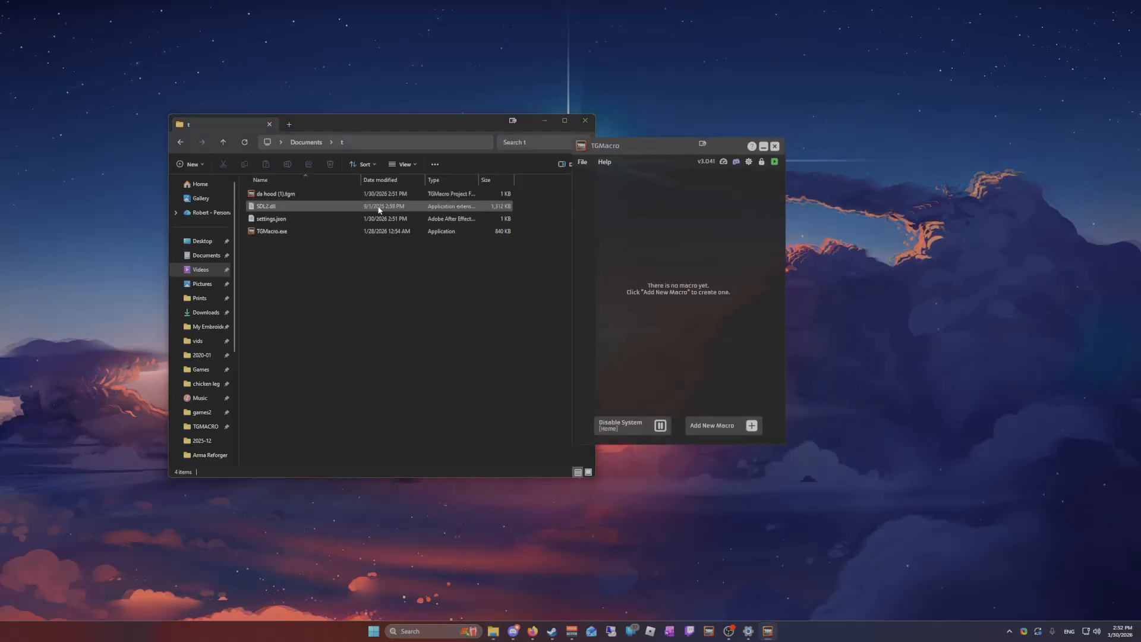
{"action": "left_click", "coordinate": [586, 163]}
{"action": "left_click", "coordinate": [624, 175]}
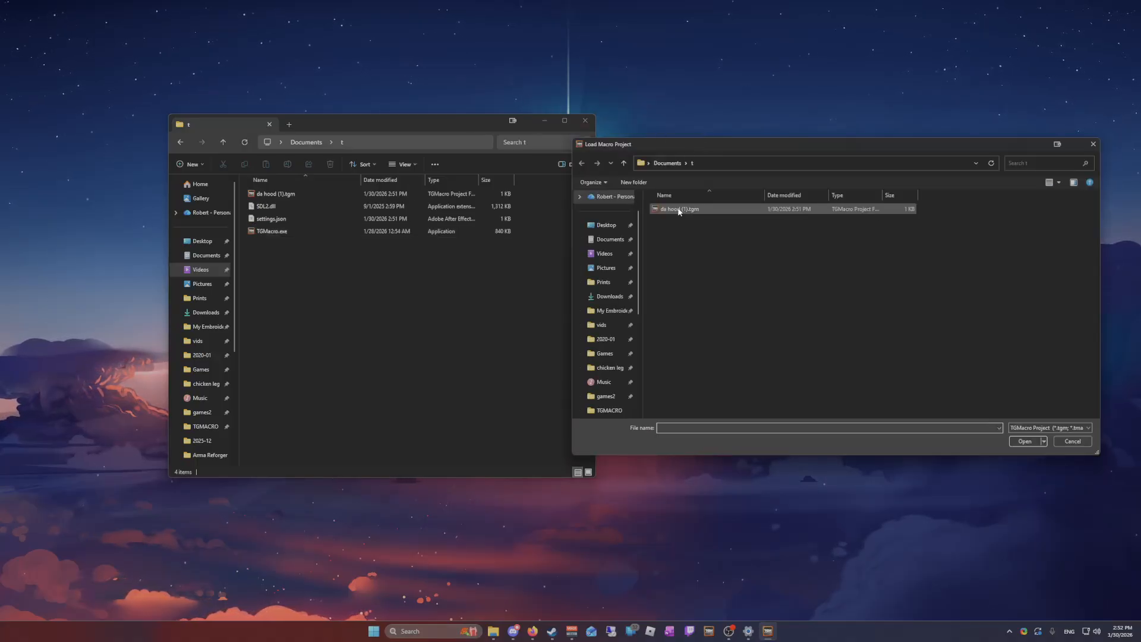
{"action": "left_click", "coordinate": [1083, 444]}
Close TGMacro, reopen it through da hood (1).tgm in the t folder, and leave only the TGMacro window on the desktop
{"action": "left_click", "coordinate": [774, 146]}
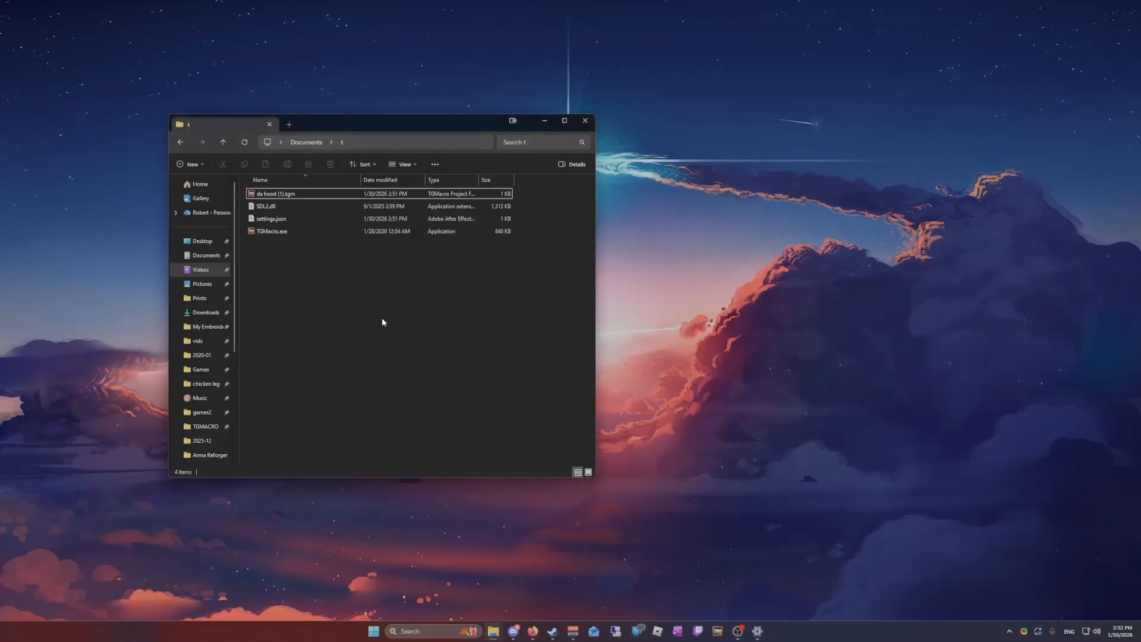
{"action": "double_click", "coordinate": [284, 199]}
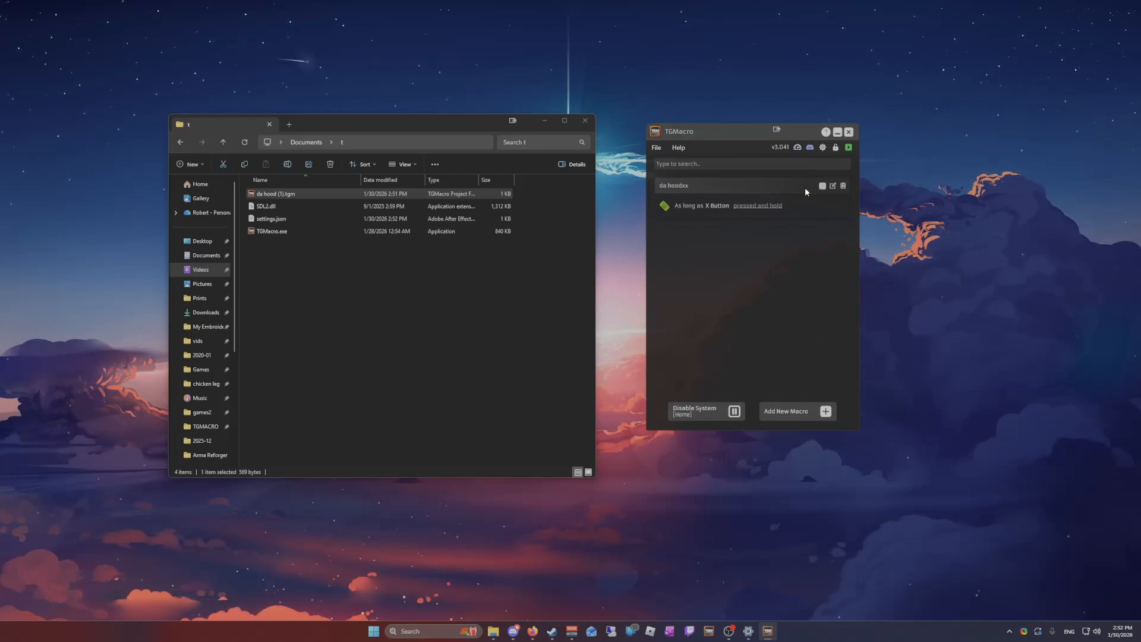
{"action": "left_click_drag", "start_coordinate": [459, 124], "coordinate": [377, 116]}
{"action": "left_click_drag", "start_coordinate": [719, 139], "coordinate": [474, 183]}
{"action": "left_click", "coordinate": [460, 114]}
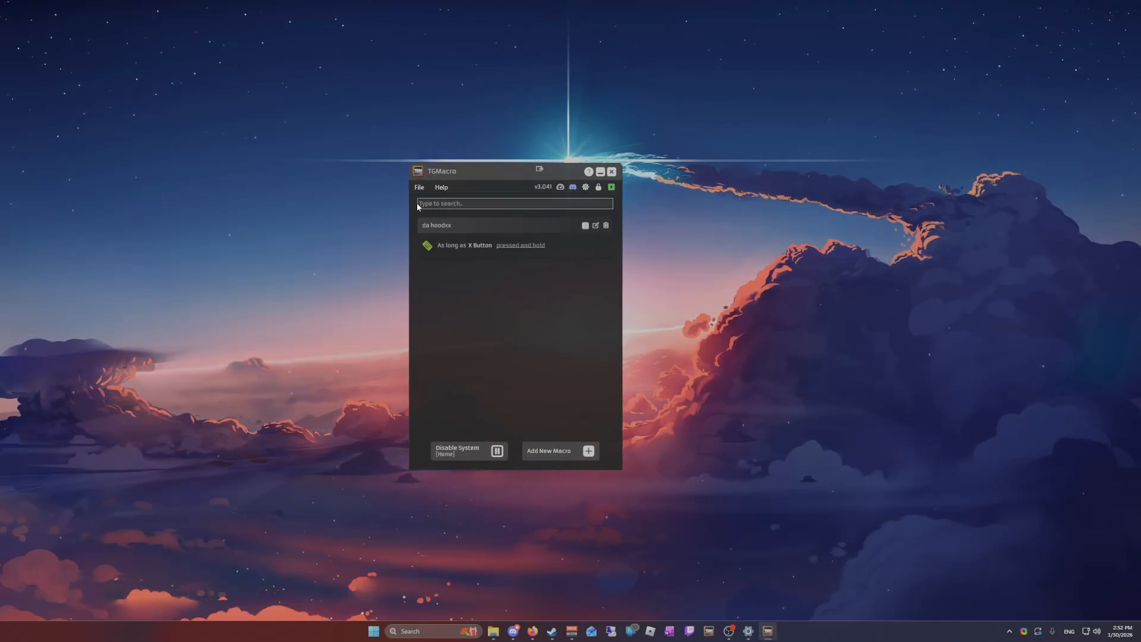
{"action": "left_click", "coordinate": [419, 187]}
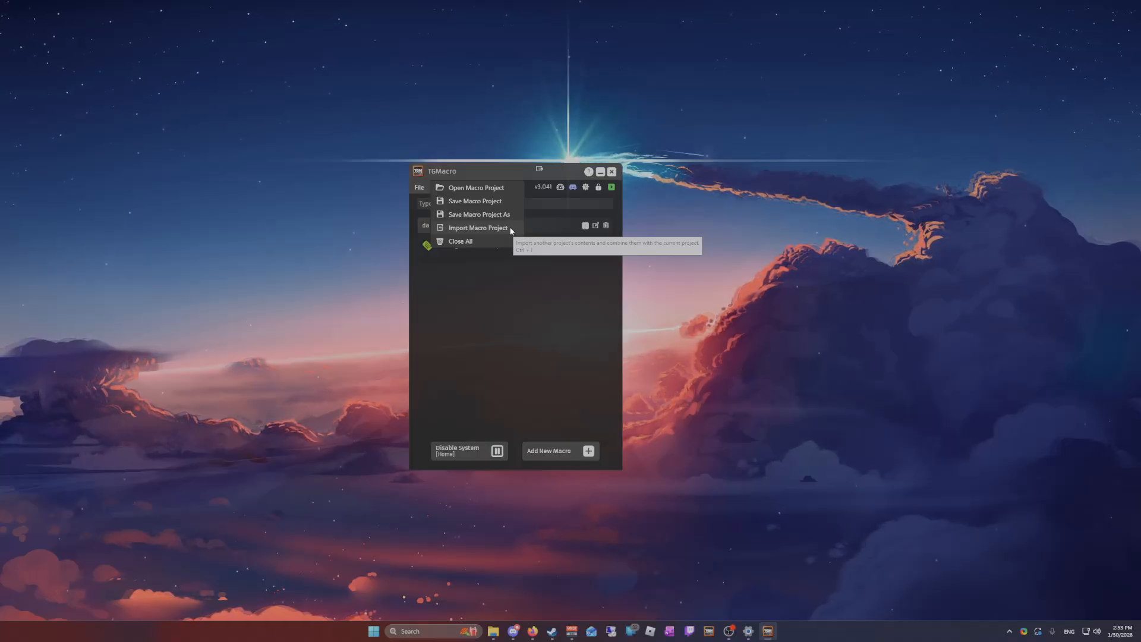
{"action": "left_click", "coordinate": [521, 311]}
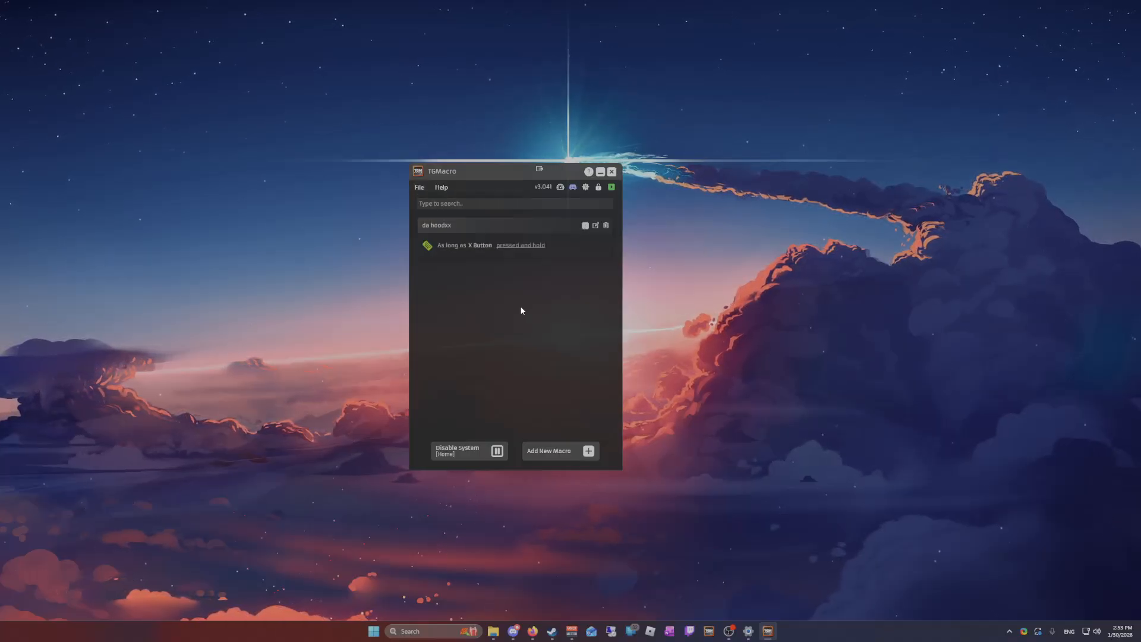
{"action": "left_click", "coordinate": [441, 187]}
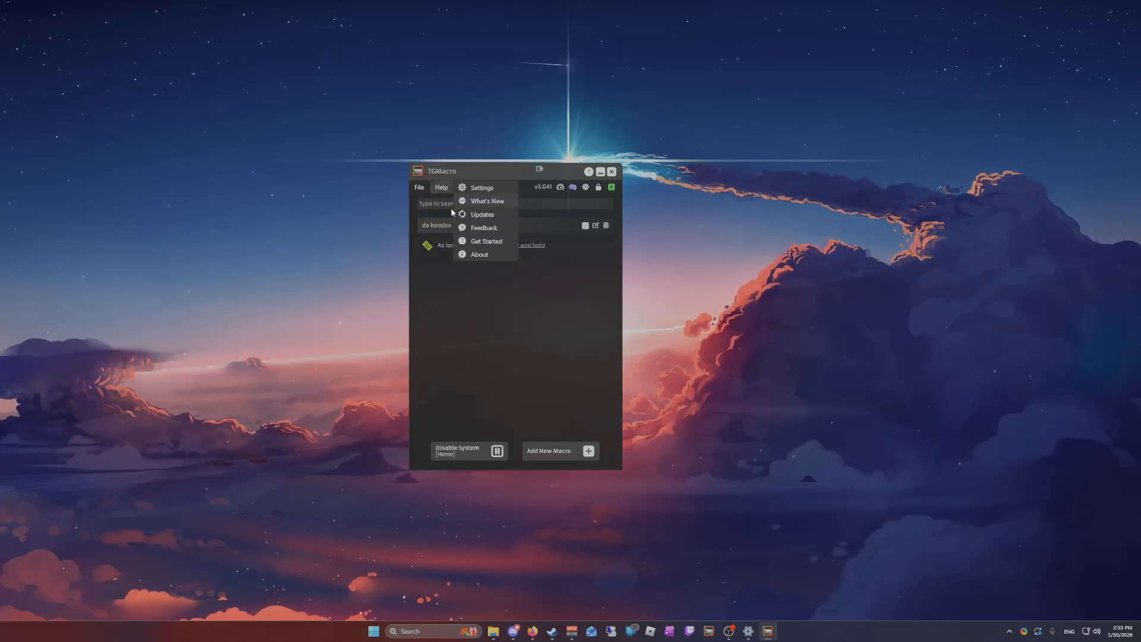
{"action": "left_click", "coordinate": [511, 315]}
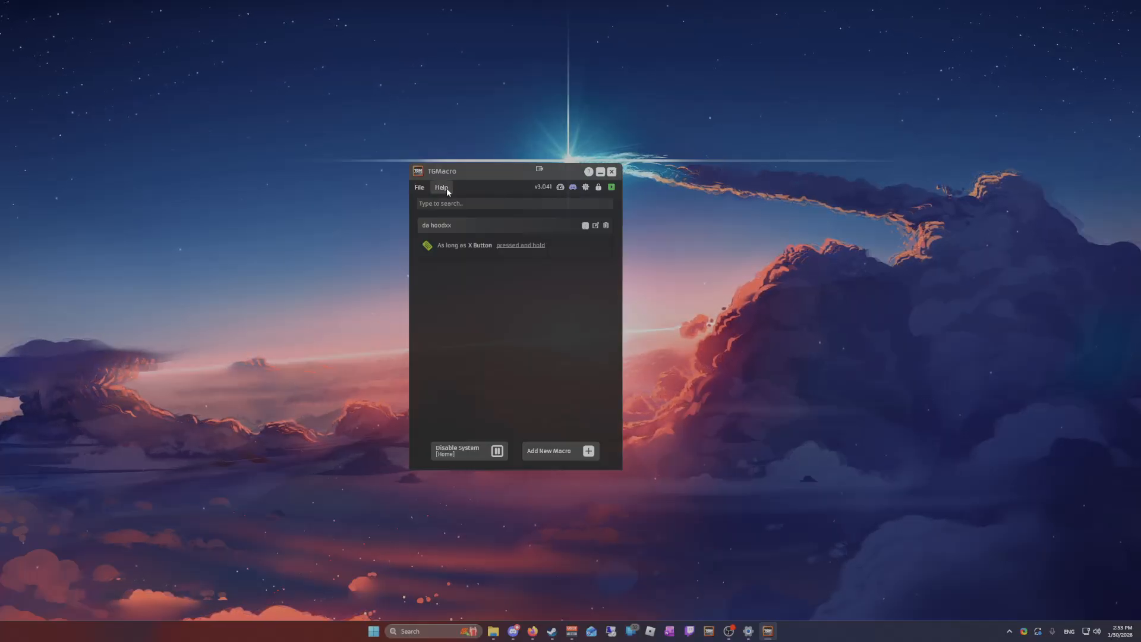
Open the TGMacro settings and reposition the settings window
{"action": "left_click", "coordinate": [585, 188]}
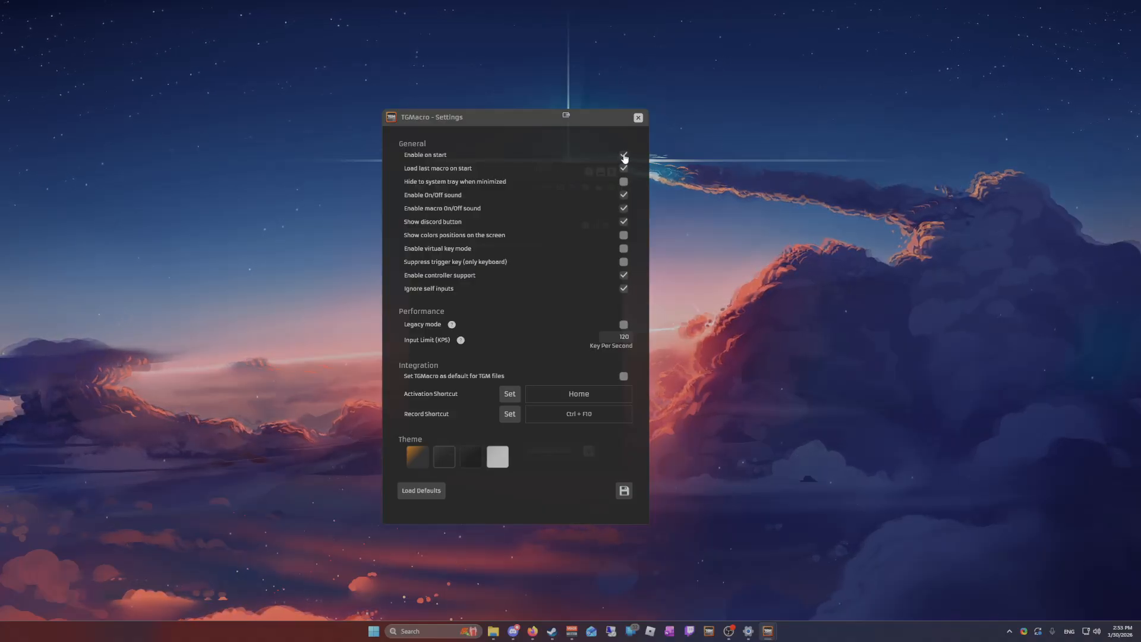
{"action": "left_click_drag", "start_coordinate": [533, 121], "coordinate": [491, 116]}
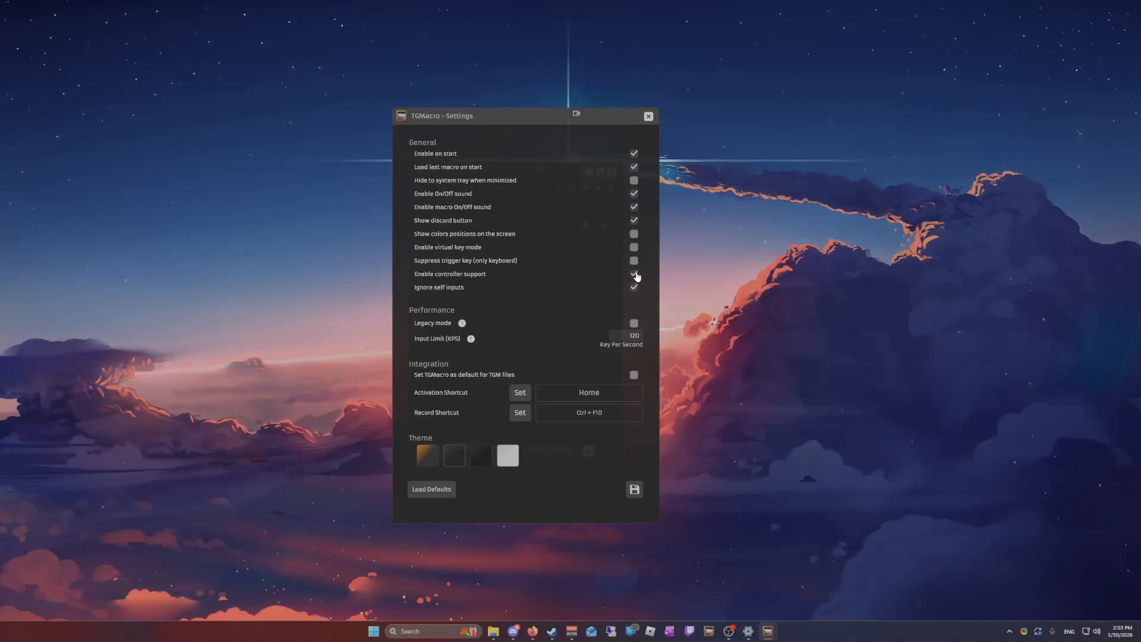
Turn Enable controller support off and back on, dismissing the restart notices, and do the same with Ignore self inputs
{"action": "left_click", "coordinate": [426, 278]}
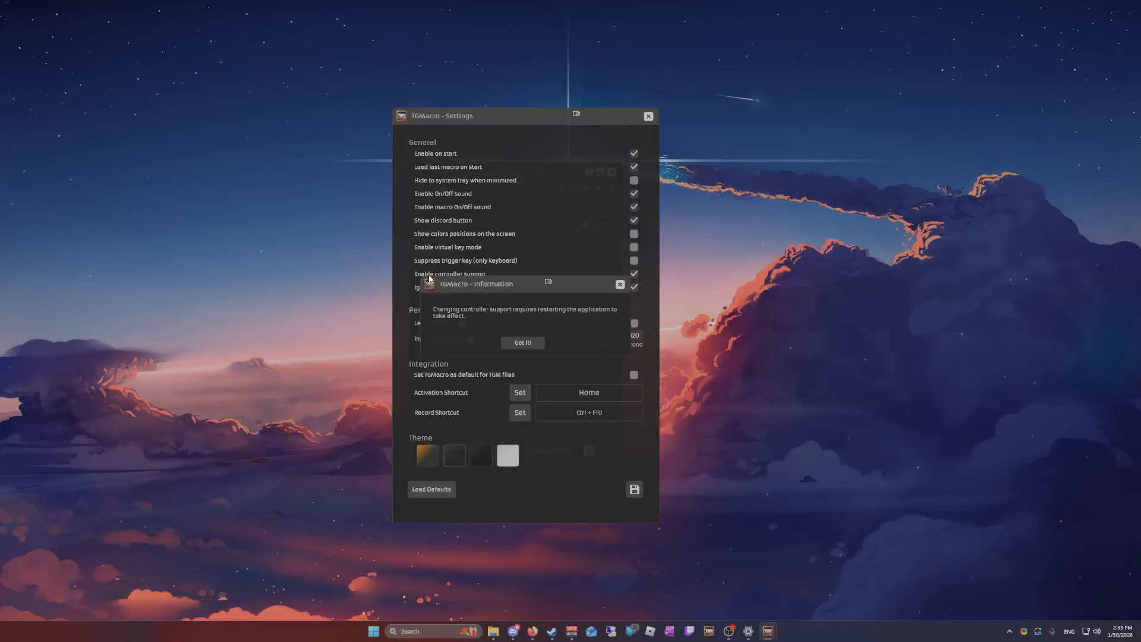
{"action": "left_click", "coordinate": [523, 341]}
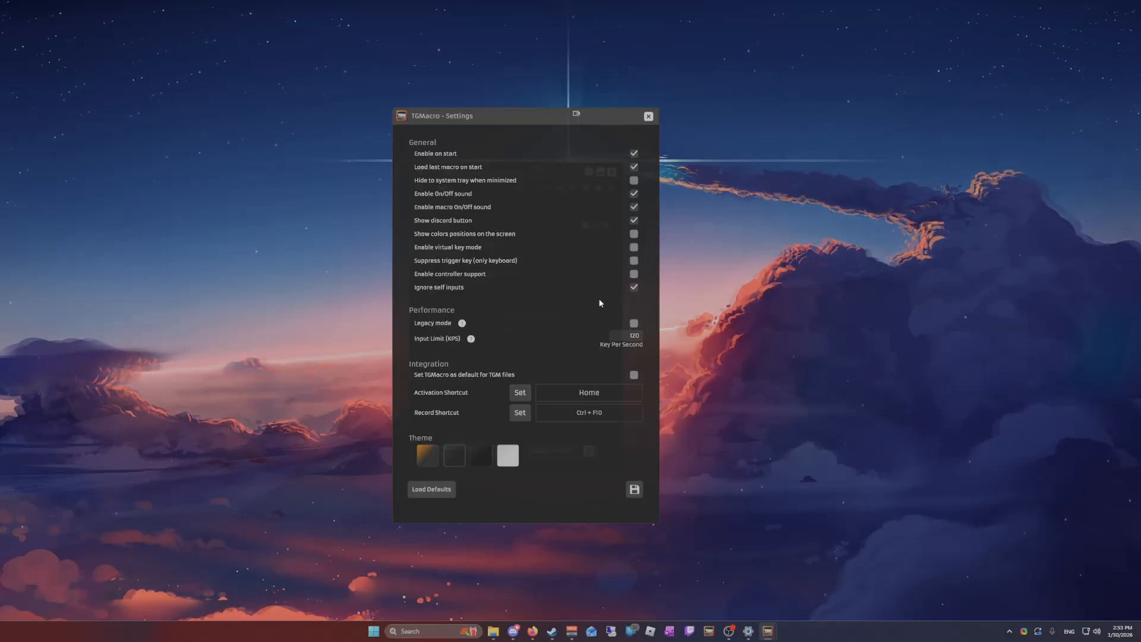
{"action": "left_click", "coordinate": [634, 274]}
{"action": "left_click", "coordinate": [520, 341]}
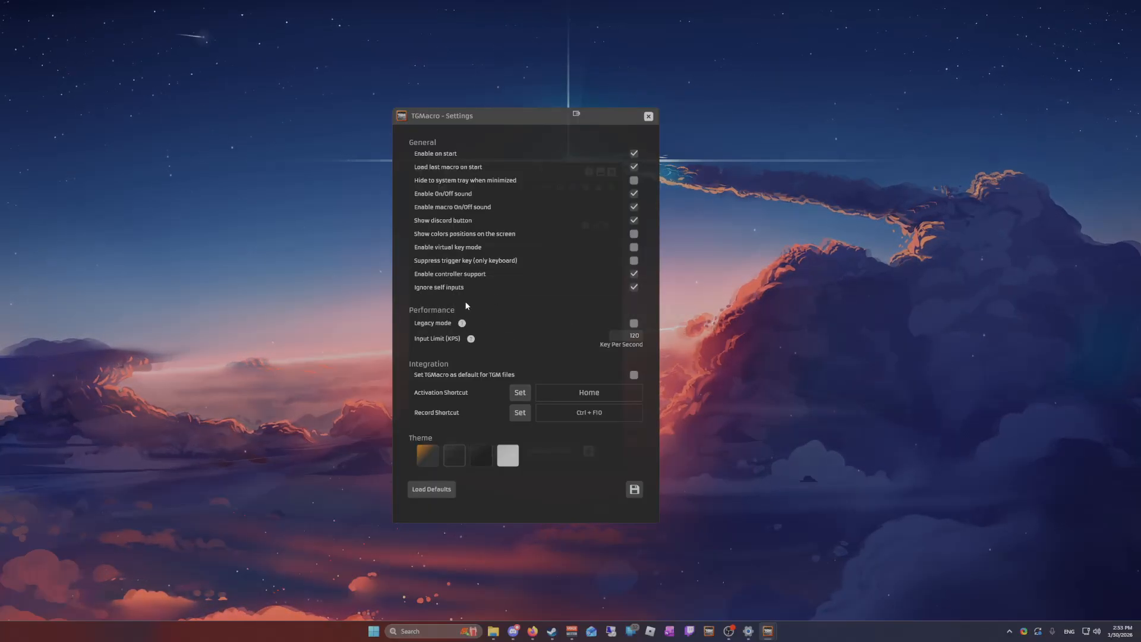
{"action": "left_click", "coordinate": [434, 289]}
{"action": "left_click", "coordinate": [633, 287]}
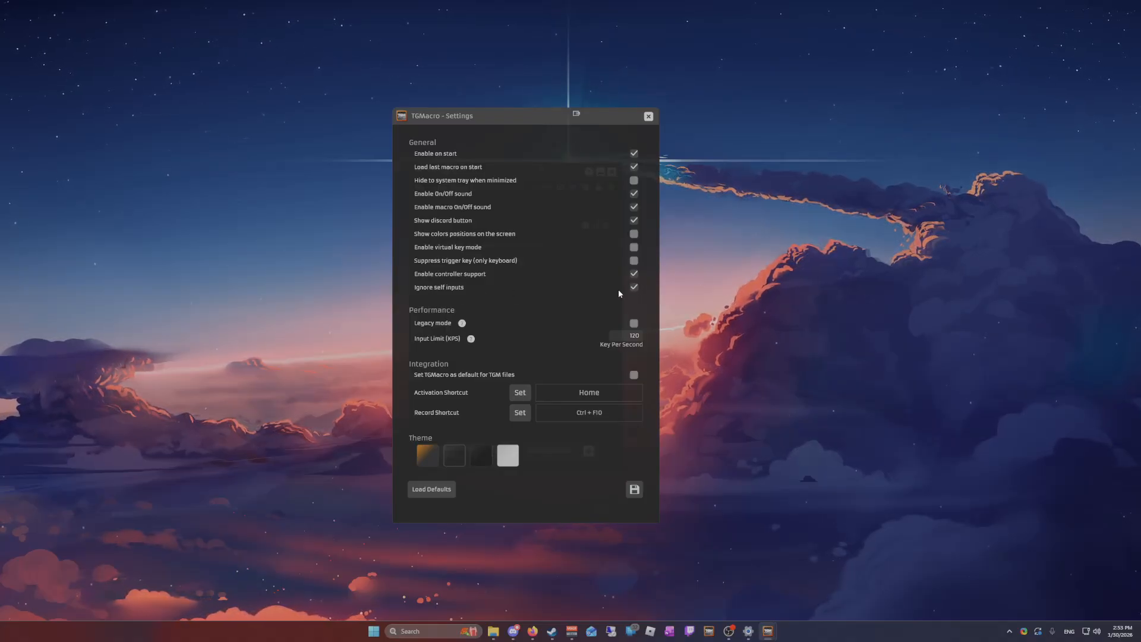
Try input limits of 500 and 0 keys per second and return the limit to 120
{"action": "mouse_move", "coordinate": [470, 120]}
{"action": "left_mouse_down"}
{"action": "mouse_move", "coordinate": [785, 130]}
{"action": "mouse_move", "coordinate": [625, 110]}
{"action": "mouse_move", "coordinate": [405, 106]}
{"action": "mouse_move", "coordinate": [515, 100]}
{"action": "mouse_move", "coordinate": [478, 177]}
{"action": "mouse_move", "coordinate": [499, 119]}
{"action": "mouse_move", "coordinate": [478, 106]}
{"action": "left_mouse_up"}
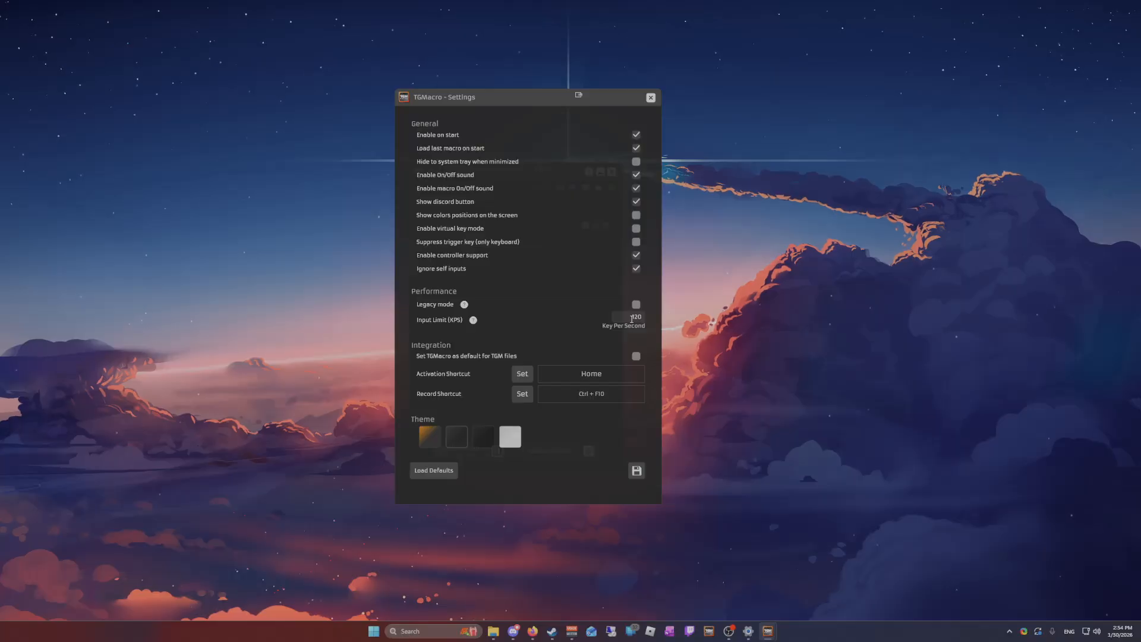
{"action": "mouse_move", "coordinate": [634, 329]}
{"action": "left_click", "coordinate": [624, 315]}
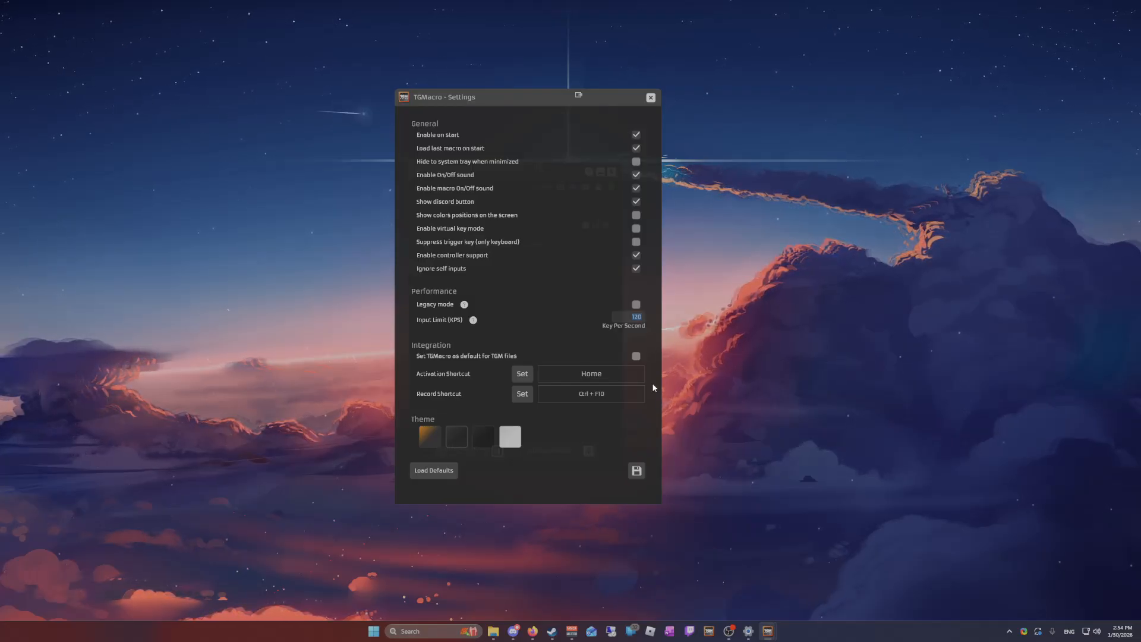
{"action": "type", "text": "500"}
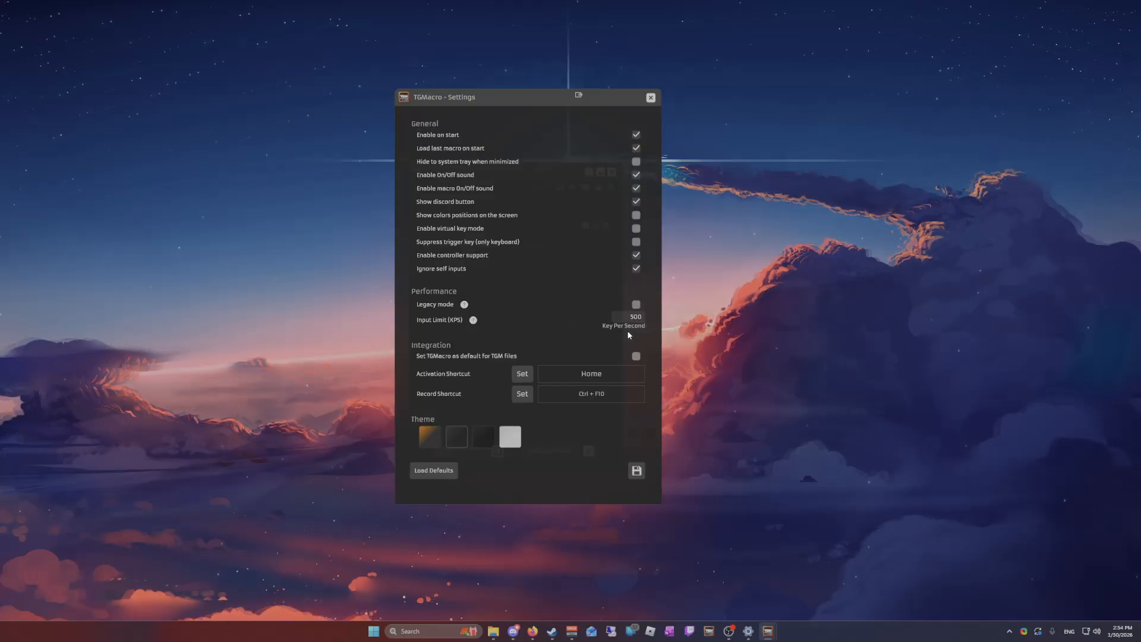
{"action": "type", "text": "0"}
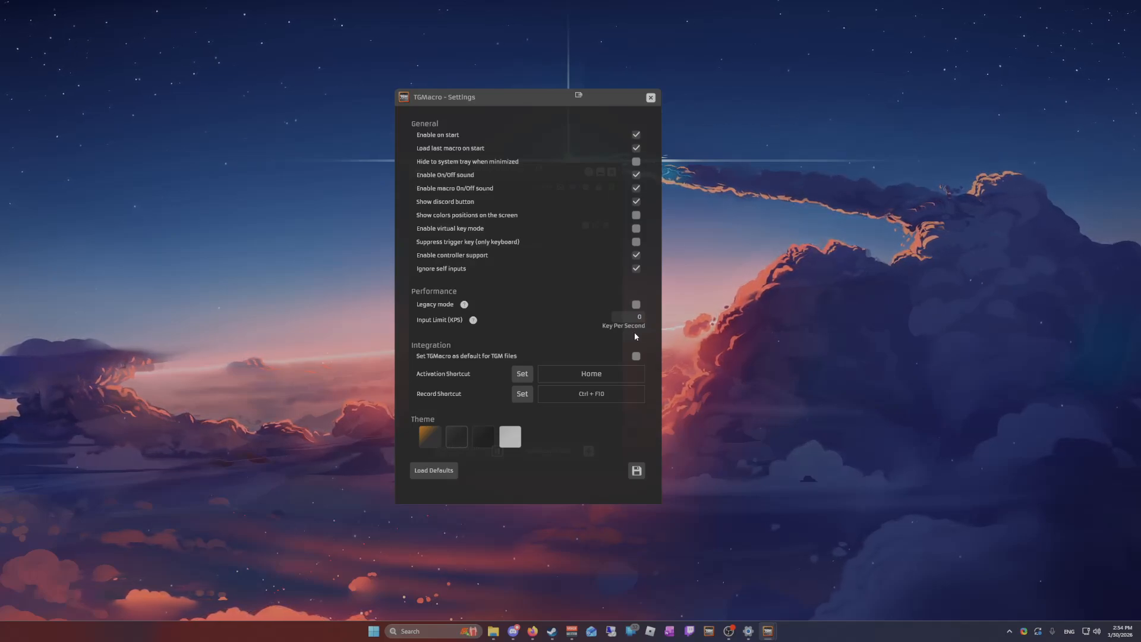
{"action": "type", "text": "120"}
Enable Set TGMacro as default for TGM files and dismiss the dialogs it raises
{"action": "left_click", "coordinate": [503, 359]}
{"action": "left_click", "coordinate": [503, 327]}
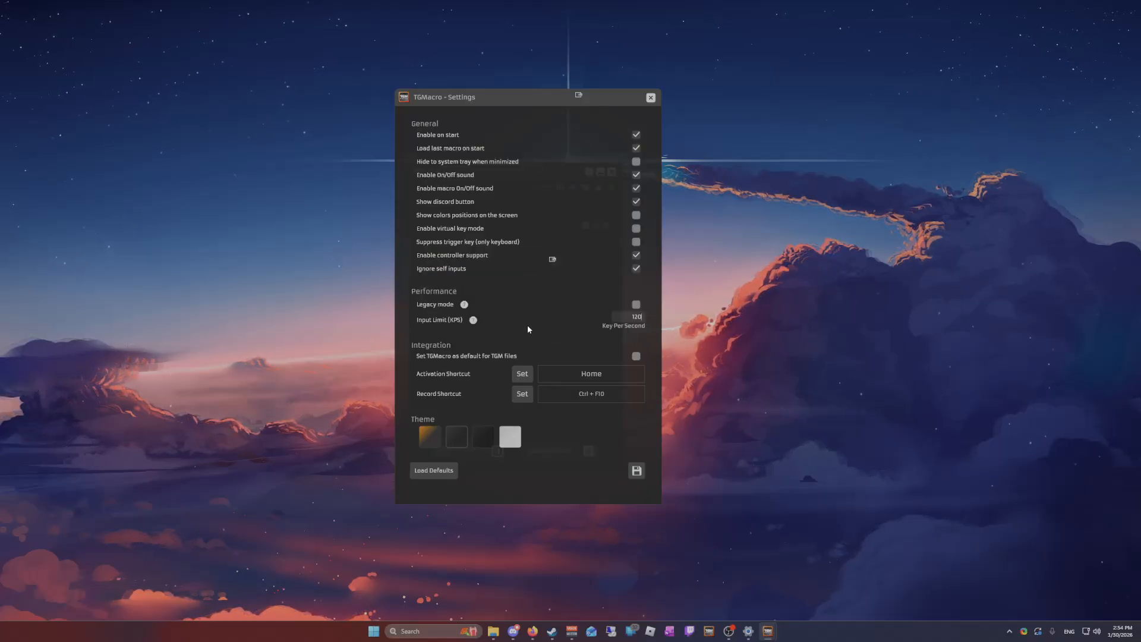
{"action": "left_click", "coordinate": [641, 355]}
{"action": "left_click", "coordinate": [497, 332]}
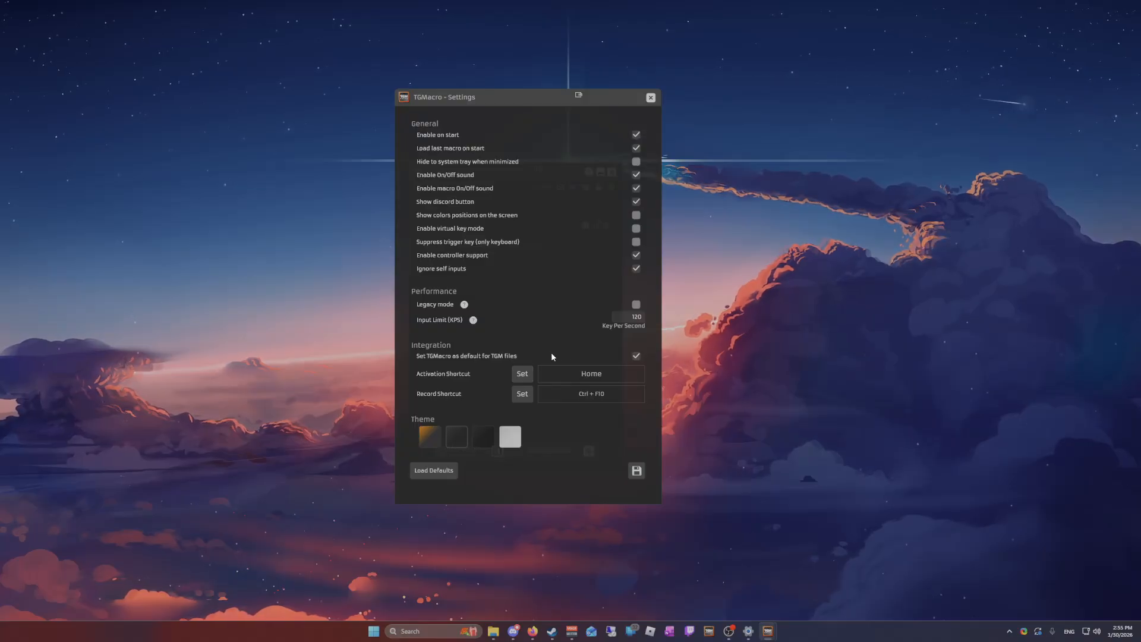
Save the program settings and open the da hoodxx macro for editing
{"action": "left_click_drag", "start_coordinate": [483, 97], "coordinate": [779, 94]}
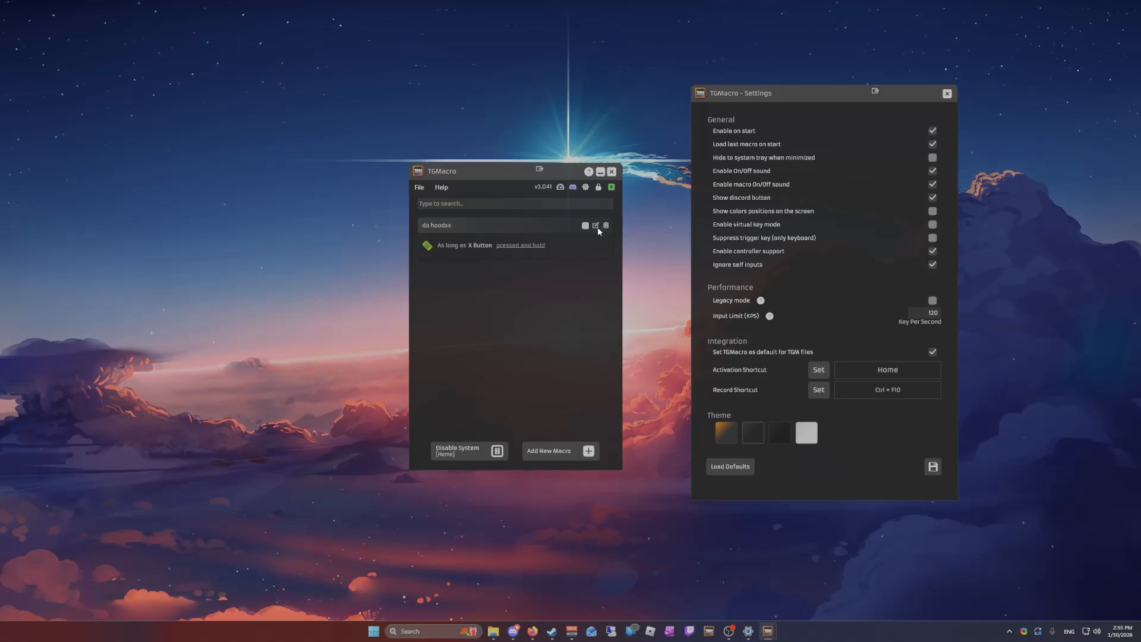
{"action": "left_click", "coordinate": [933, 467]}
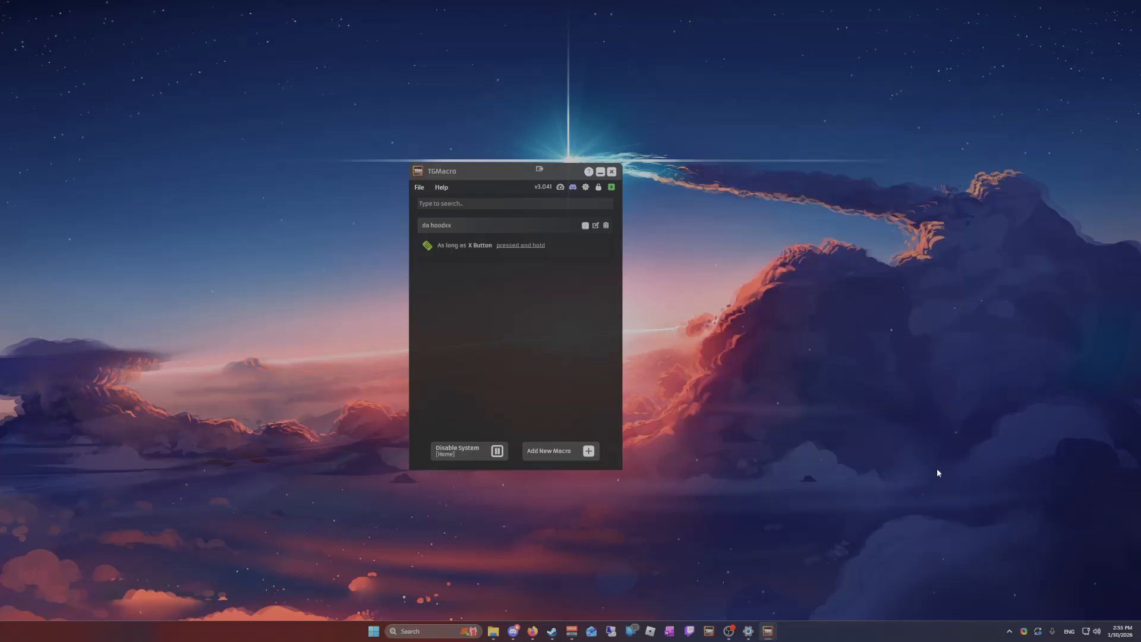
{"action": "left_click", "coordinate": [595, 225]}
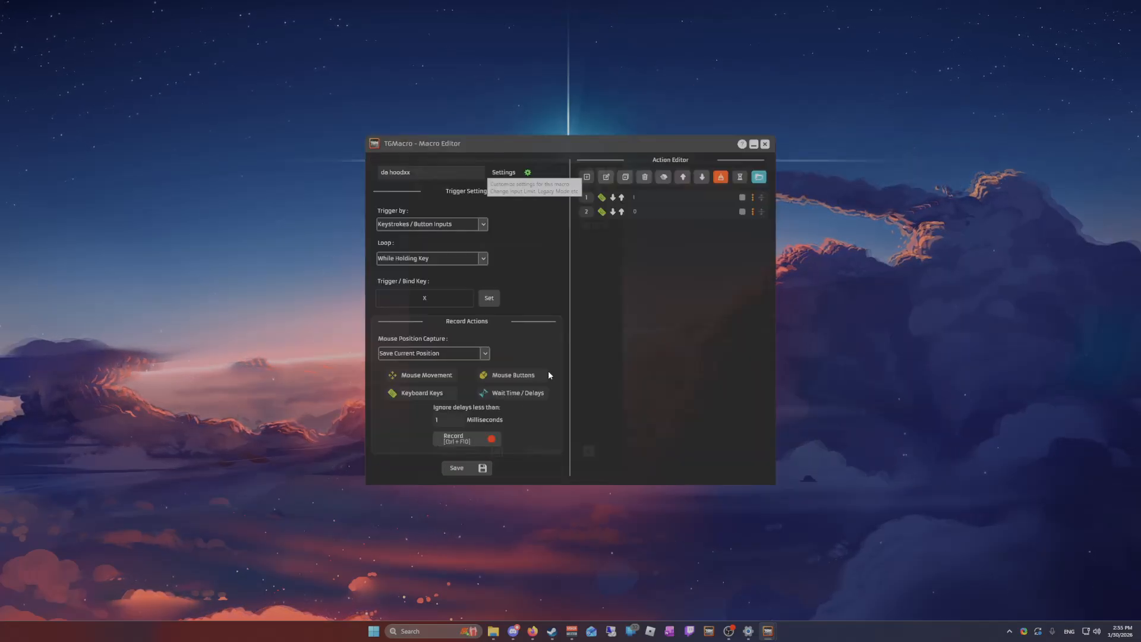
{"action": "left_click_drag", "start_coordinate": [509, 147], "coordinate": [532, 147]}
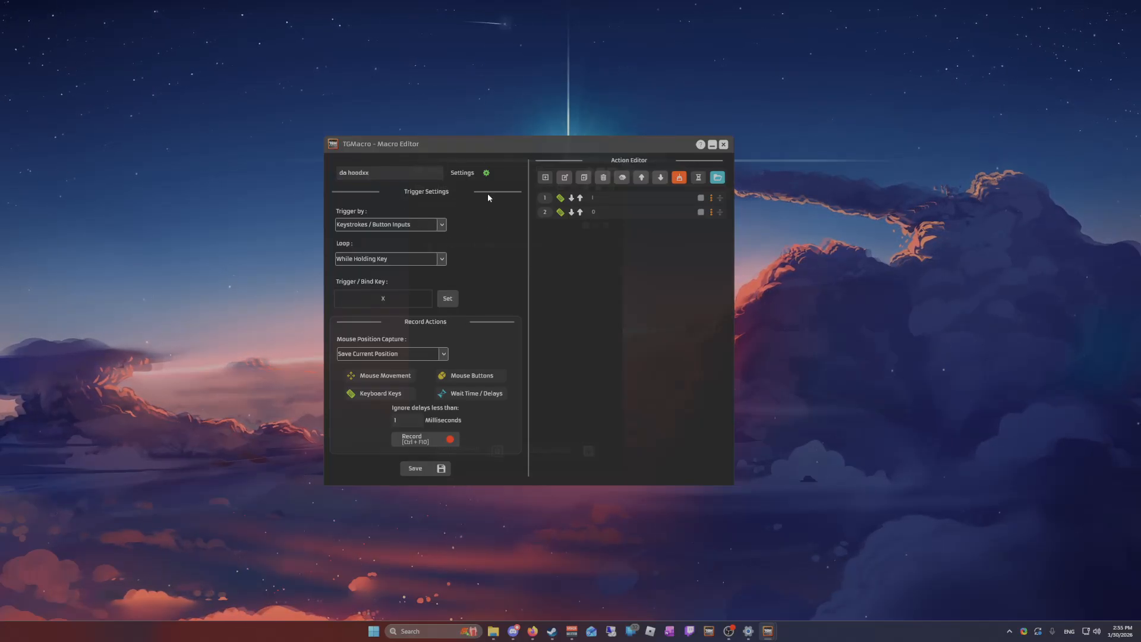
Open the macro-specific settings, turn Enable macro settings off and back on, and close them without saving
{"action": "left_click", "coordinate": [484, 173]}
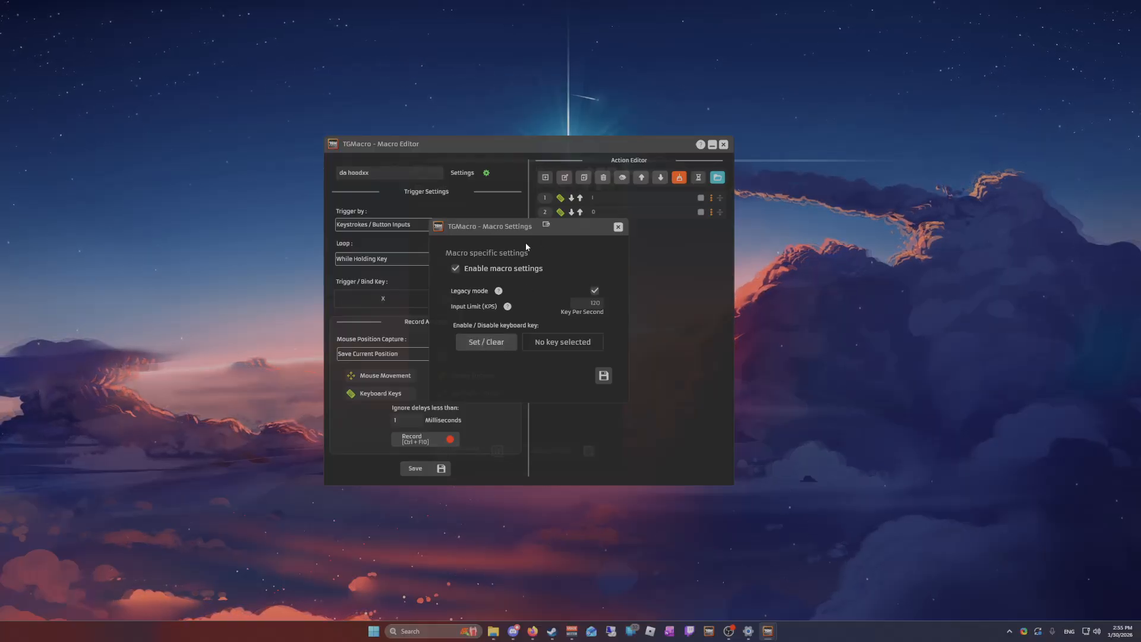
{"action": "left_click", "coordinate": [466, 270]}
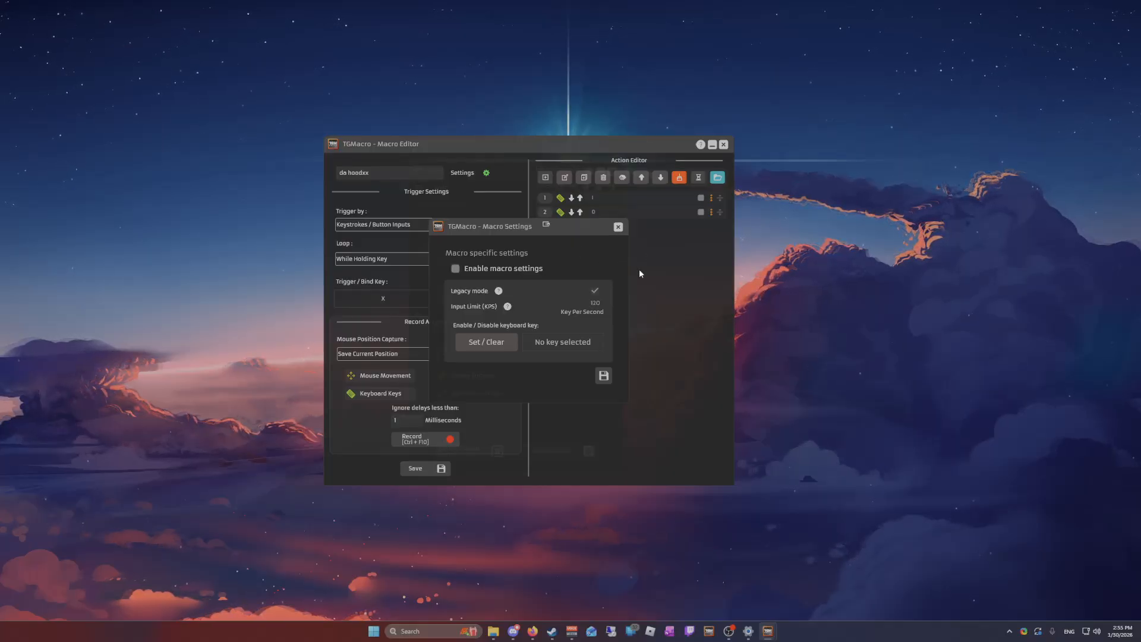
{"action": "left_click", "coordinate": [516, 268]}
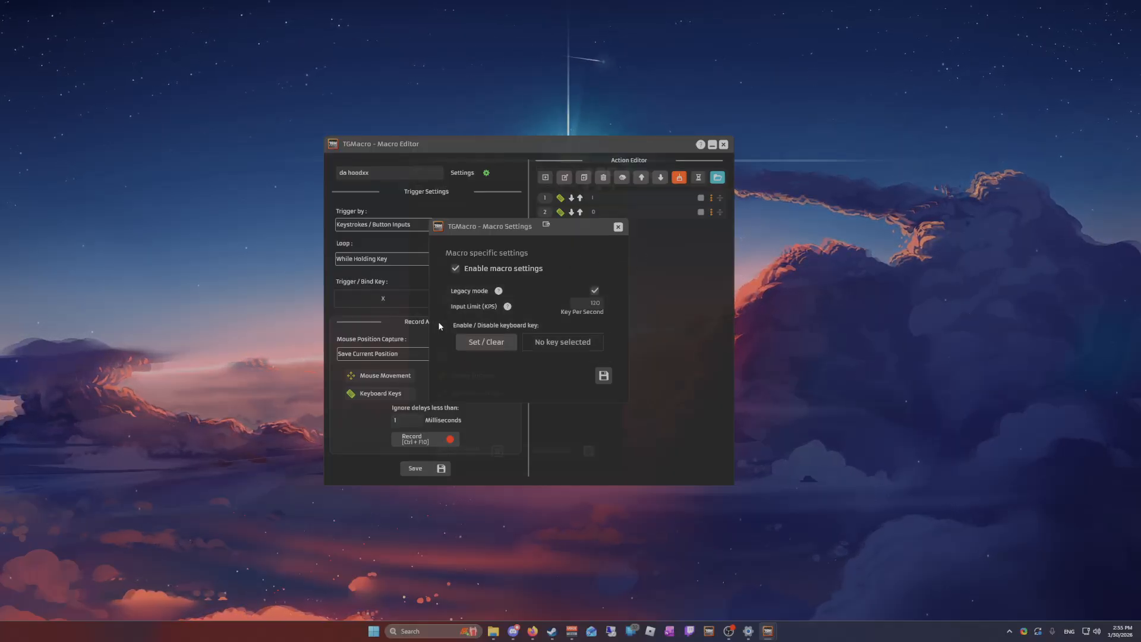
{"action": "left_click", "coordinate": [618, 228]}
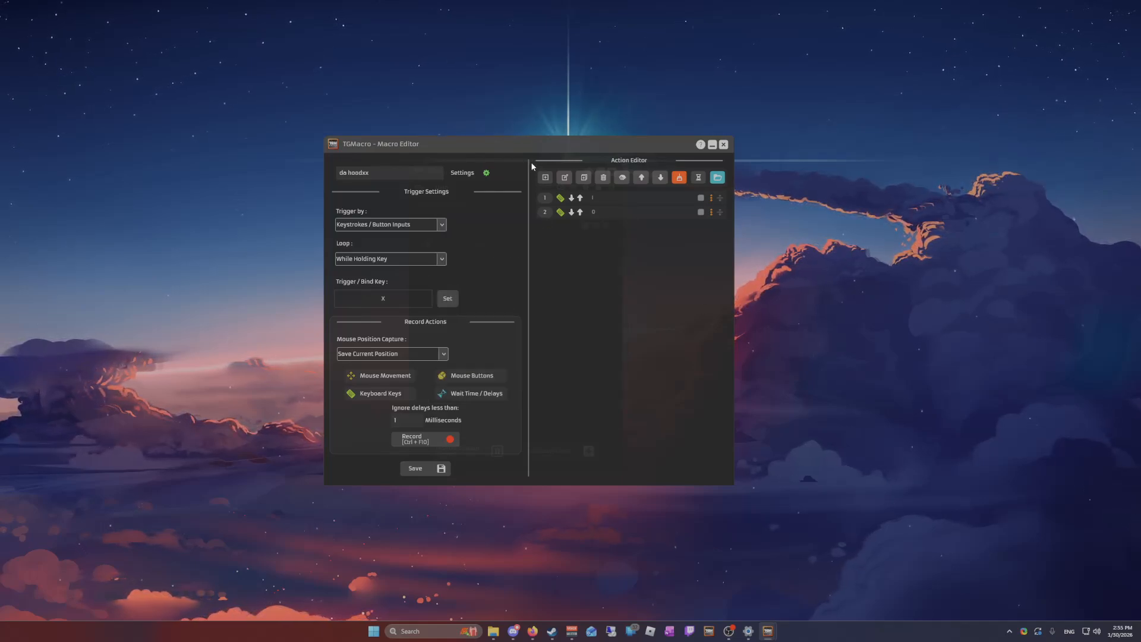
{"action": "left_click_drag", "start_coordinate": [517, 143], "coordinate": [535, 166]}
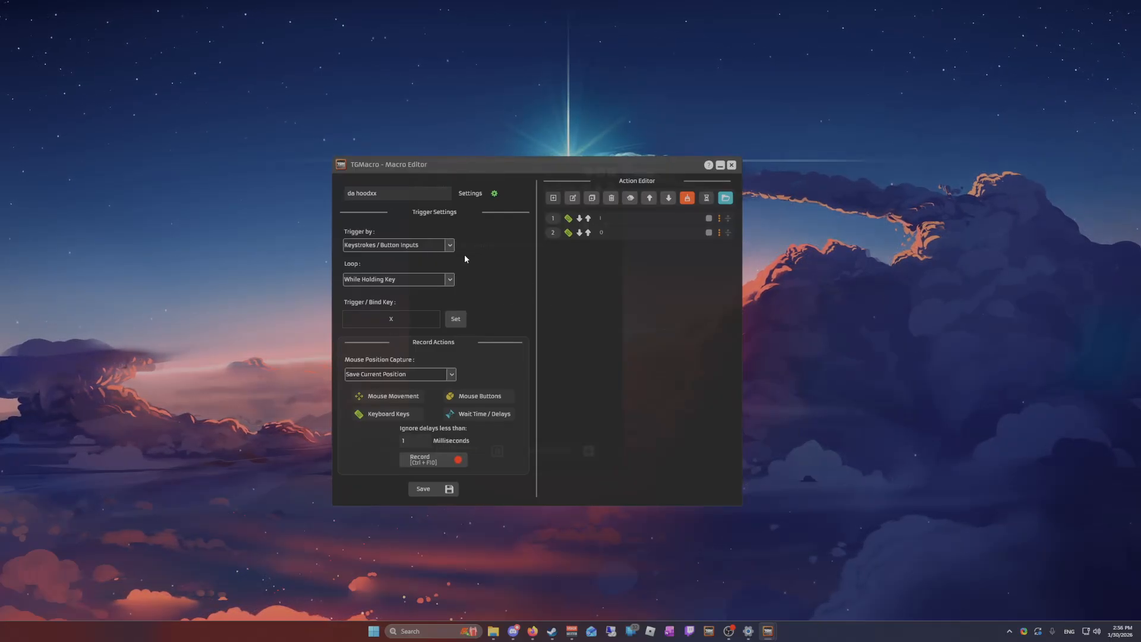
Examine the macro's trigger type choices, keeping Keystrokes / Button Inputs selected
{"action": "left_click", "coordinate": [437, 245]}
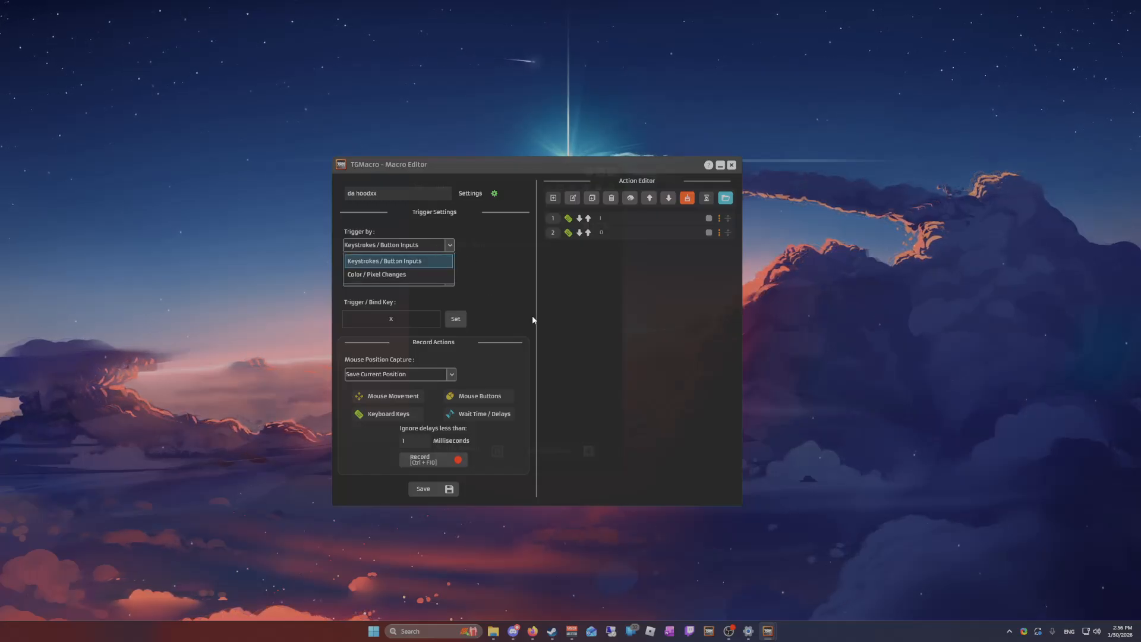
{"action": "left_click", "coordinate": [500, 263]}
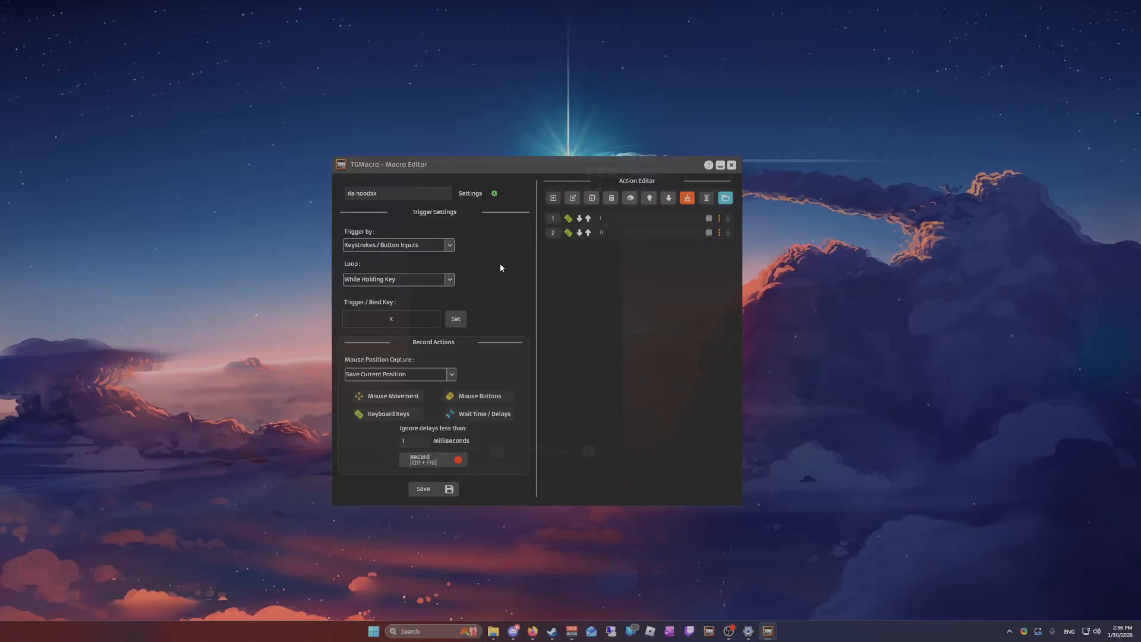
{"action": "left_click", "coordinate": [394, 246]}
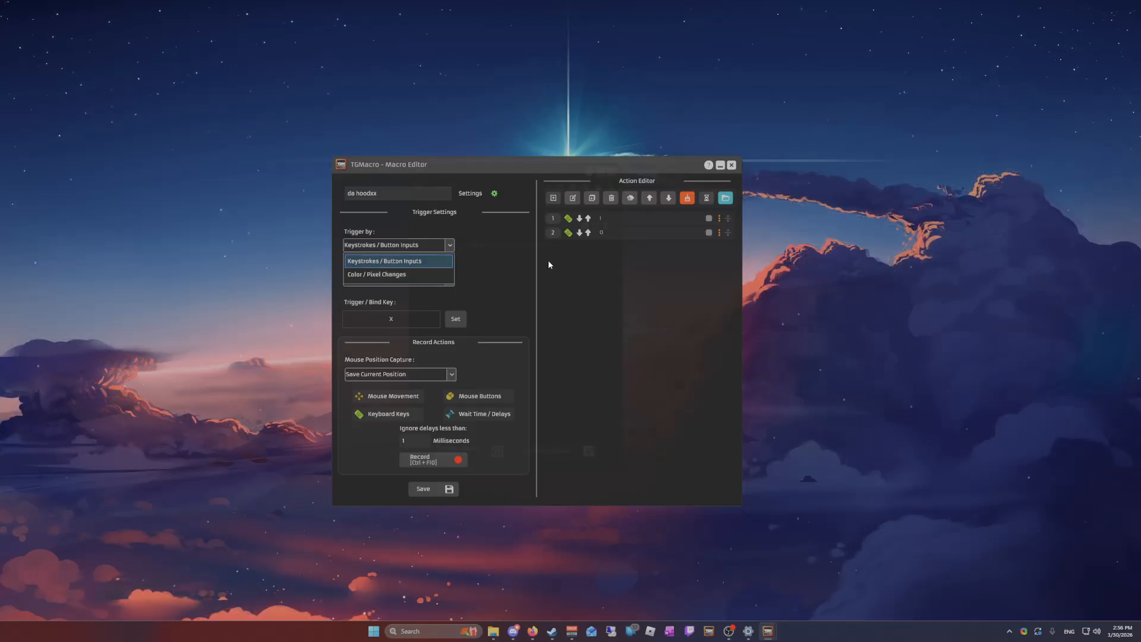
{"action": "left_click", "coordinate": [370, 262]}
{"action": "left_click", "coordinate": [373, 246]}
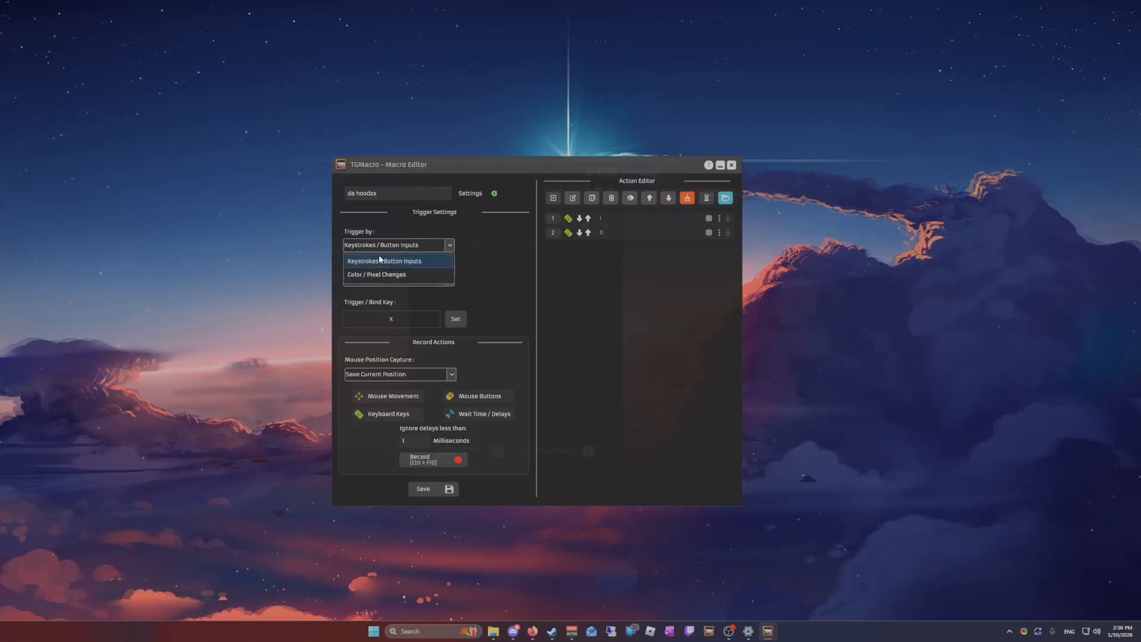
{"action": "left_click", "coordinate": [502, 252]}
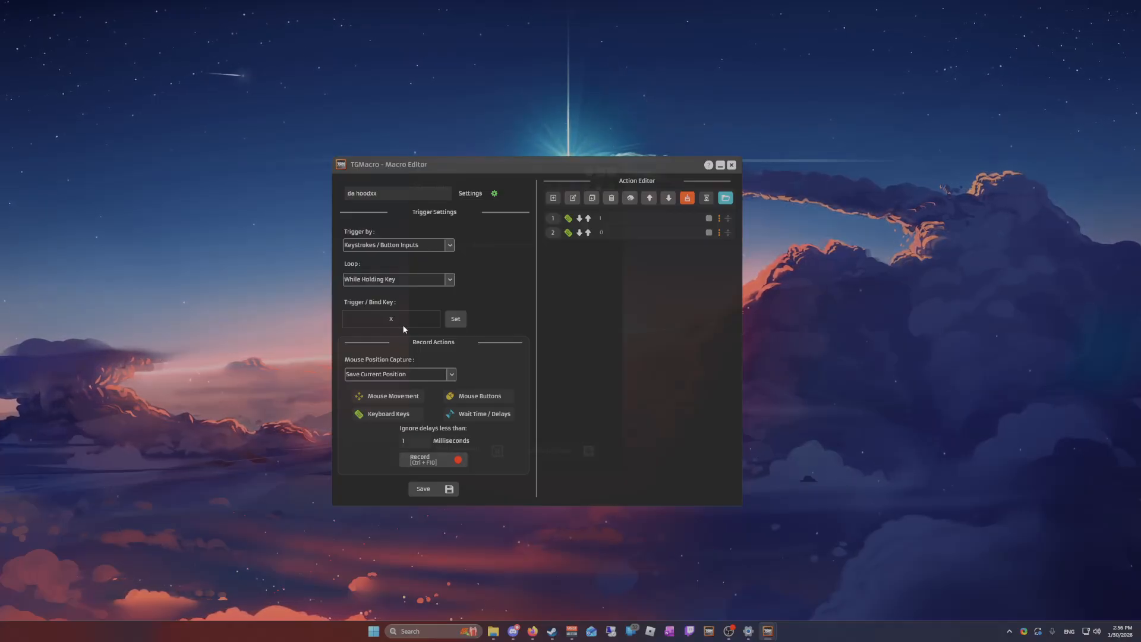
Set the macro's loop mode to Until Key Pressed Again
{"action": "left_click", "coordinate": [431, 281]}
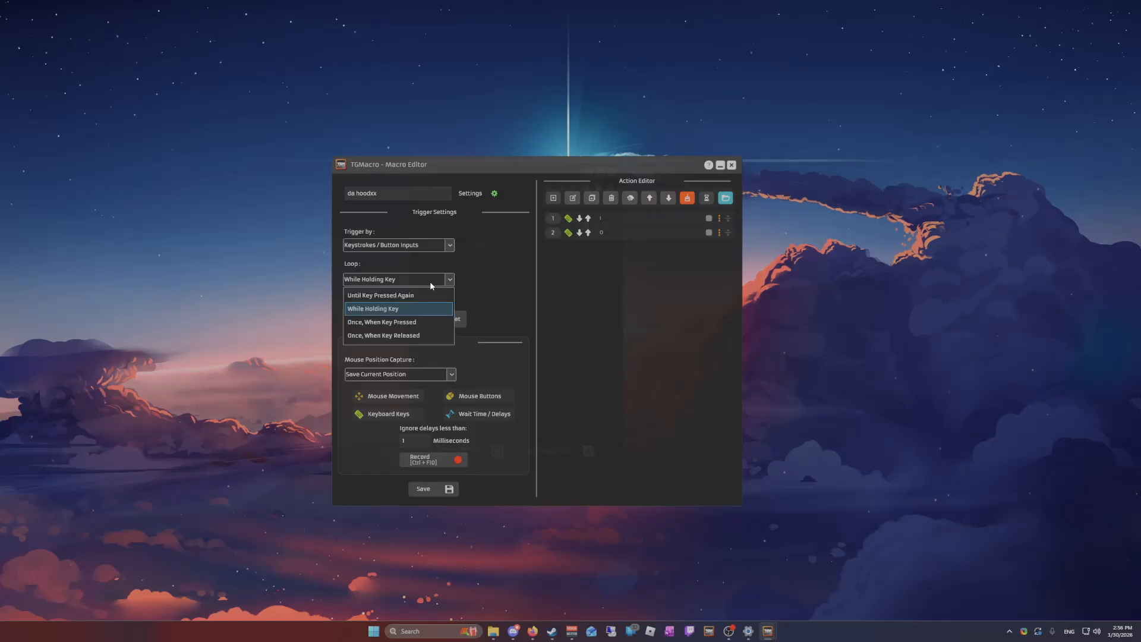
{"action": "left_click", "coordinate": [414, 295]}
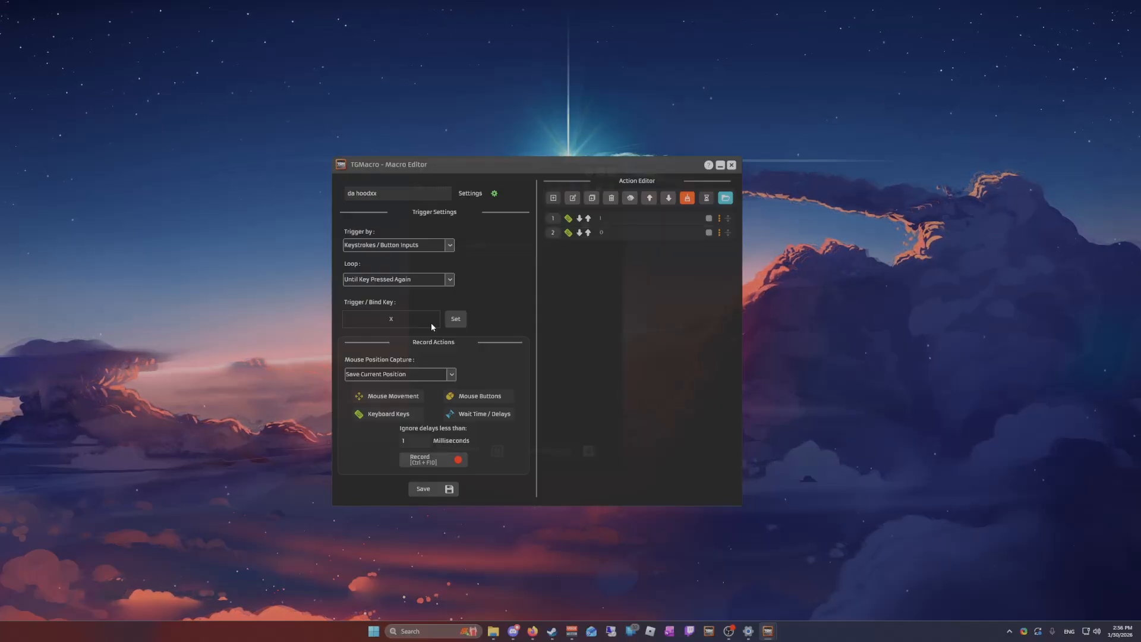
{"action": "left_click", "coordinate": [423, 279]}
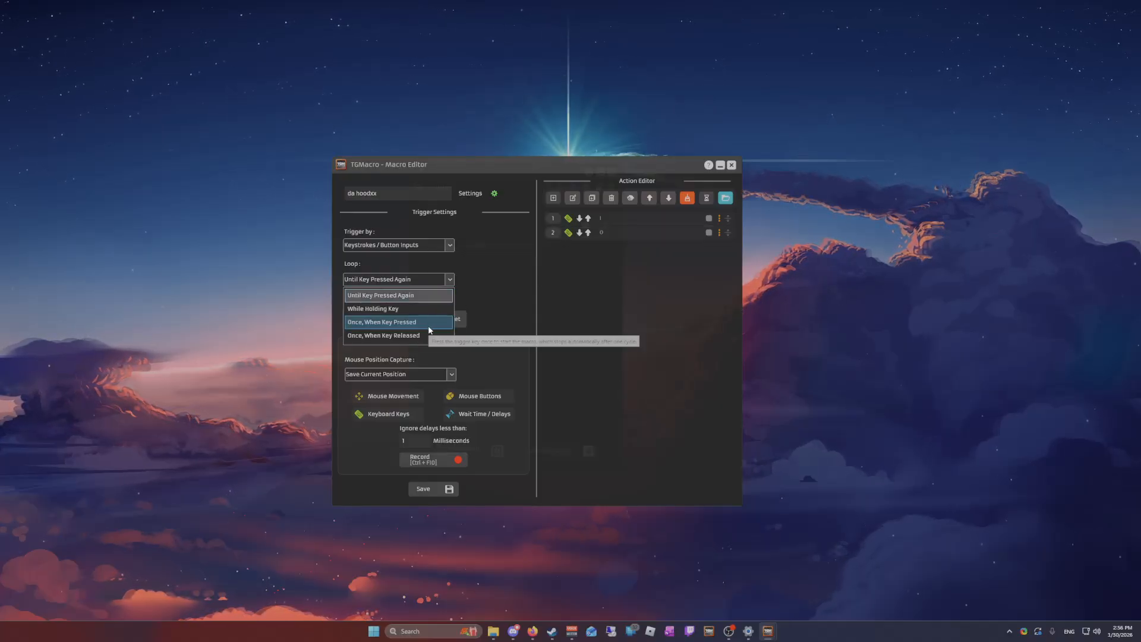
{"action": "left_click", "coordinate": [408, 296]}
Examine the other loop modes, including Once, When Key Pressed and Once, When Key Released, keeping Until Key Pressed Again
{"action": "left_click", "coordinate": [440, 279]}
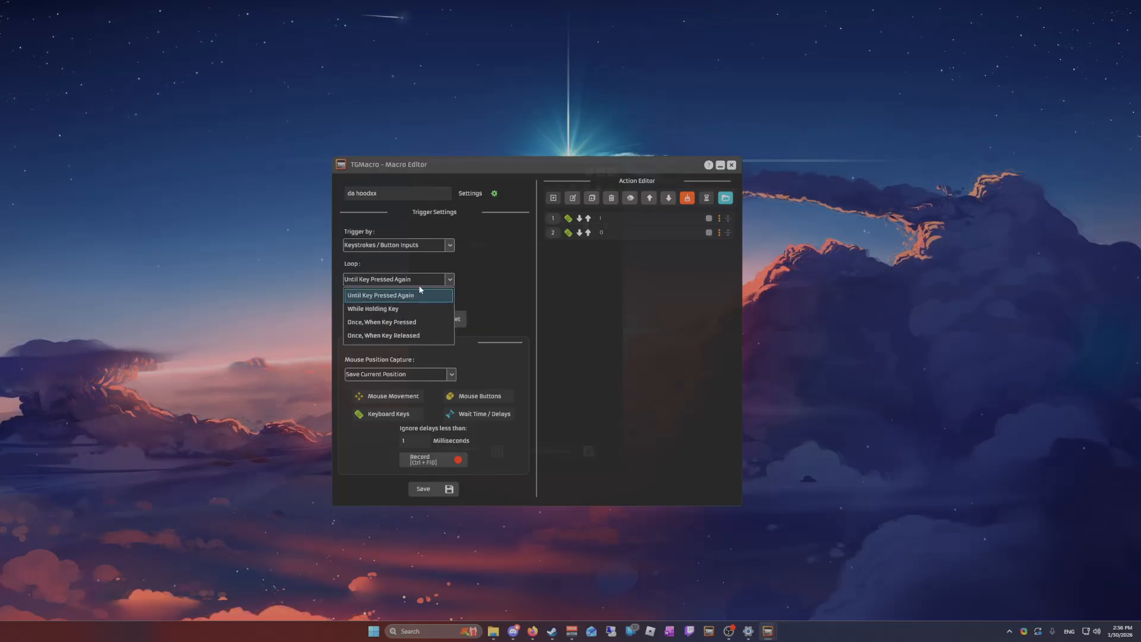
{"action": "left_click", "coordinate": [411, 291]}
{"action": "left_click", "coordinate": [419, 280]}
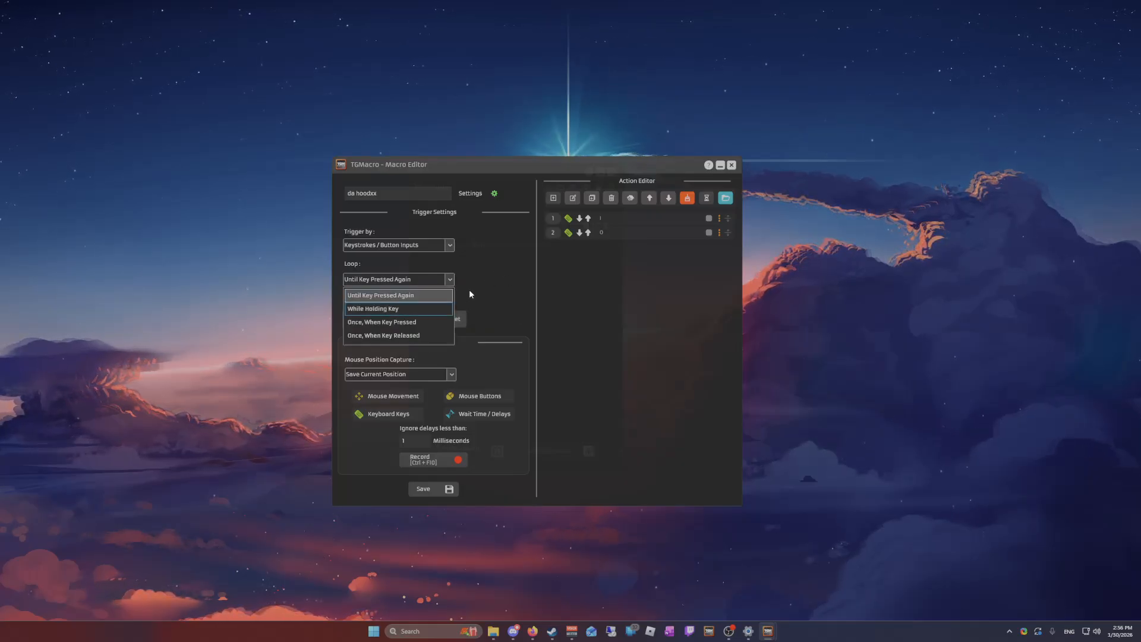
{"action": "left_click", "coordinate": [525, 285]}
{"action": "left_click", "coordinate": [426, 278]}
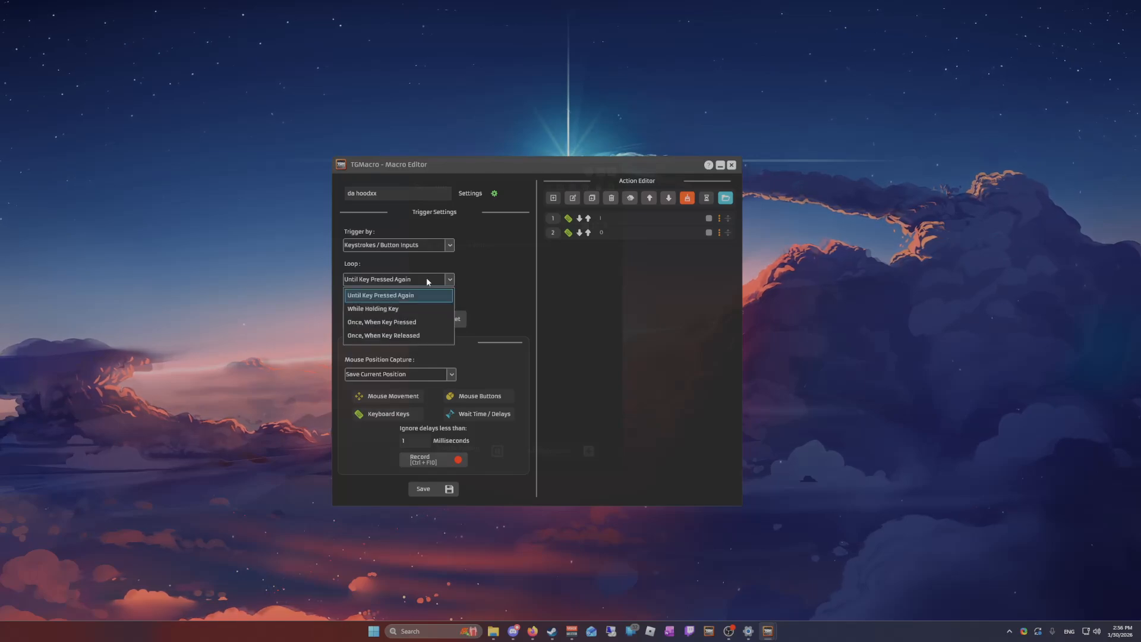
{"action": "left_click", "coordinate": [408, 296]}
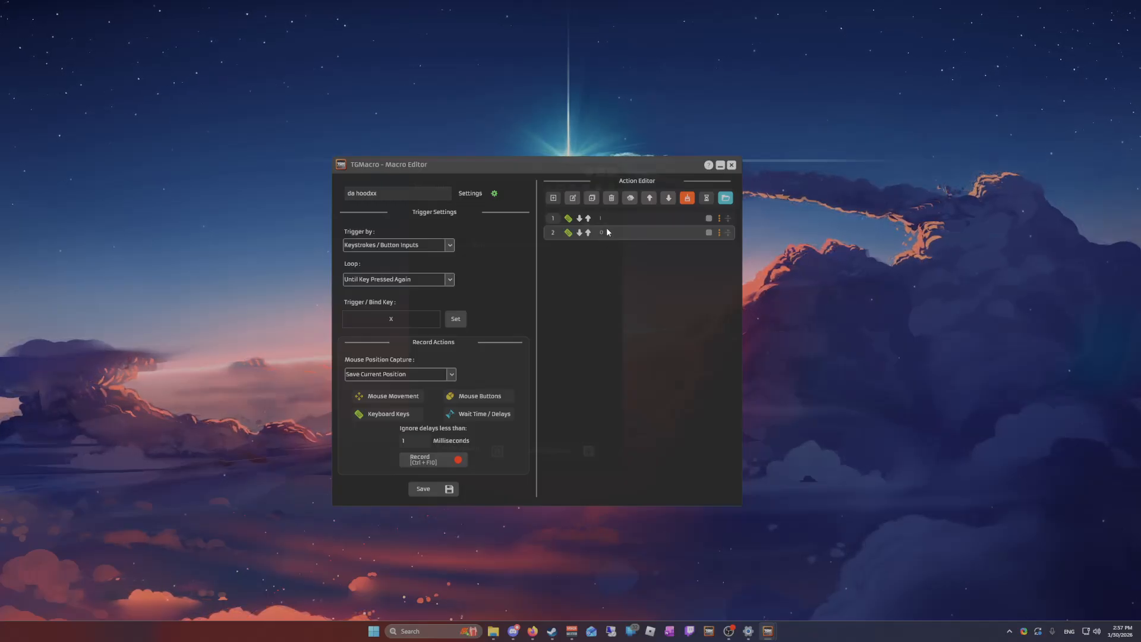
{"action": "left_click", "coordinate": [442, 283]}
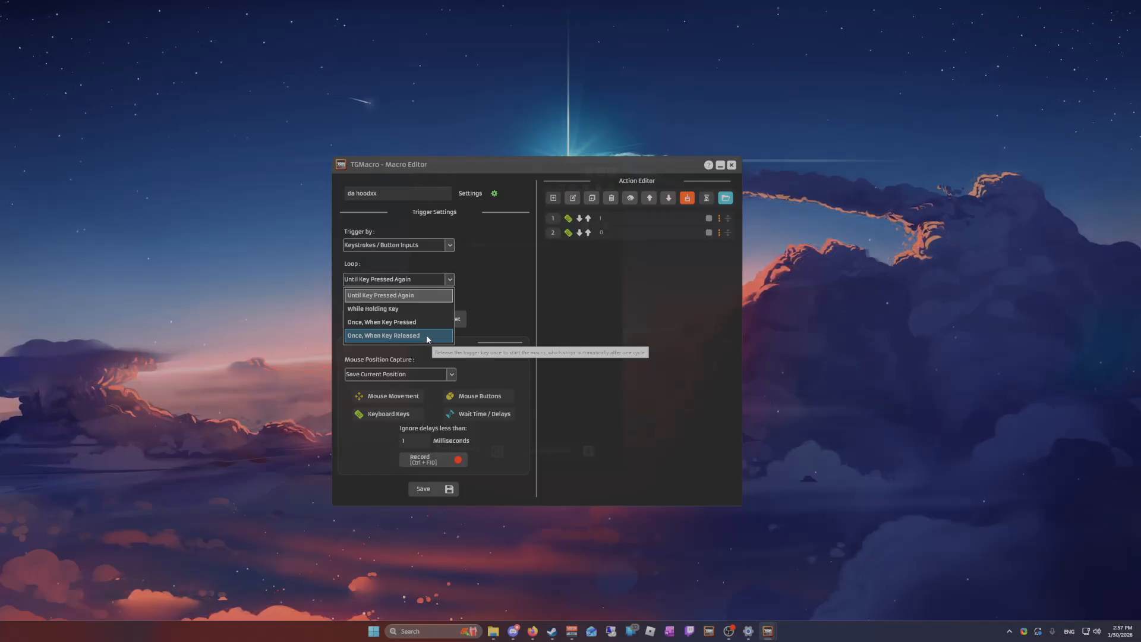
{"action": "left_click", "coordinate": [499, 296]}
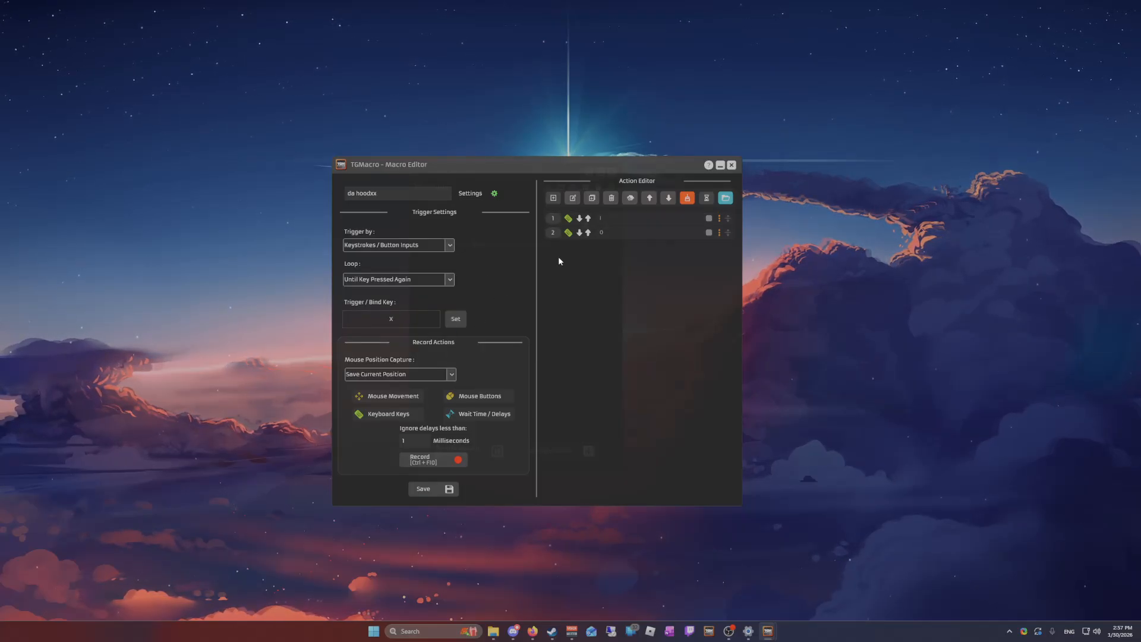
{"action": "left_click", "coordinate": [406, 279]}
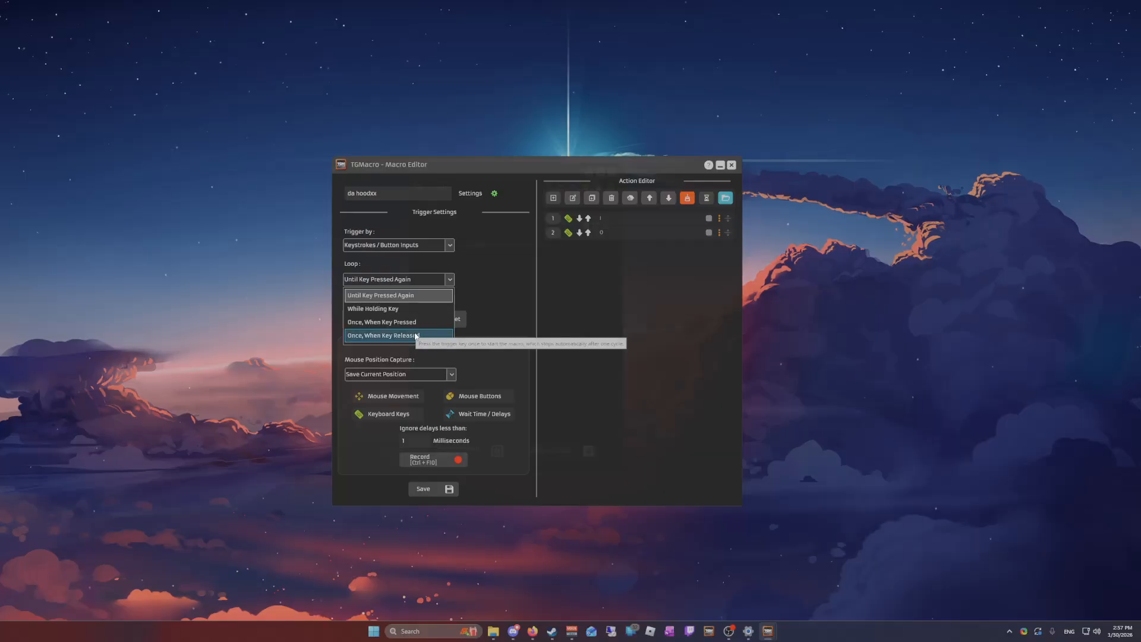
{"action": "left_click", "coordinate": [480, 307]}
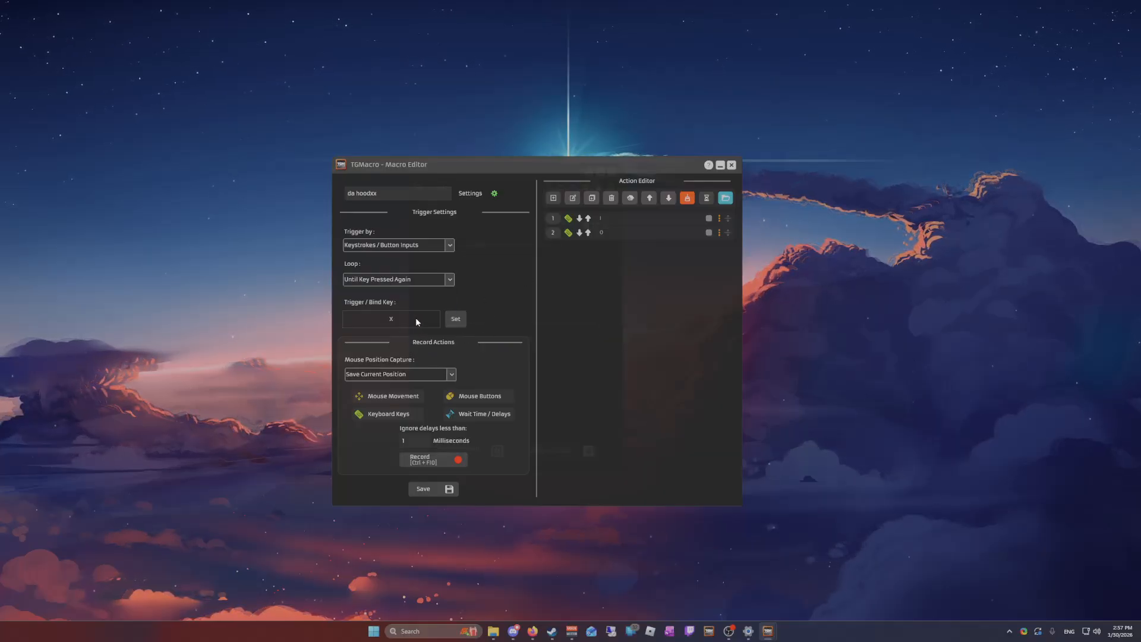
Bind the macro's trigger to the E key
{"action": "left_click", "coordinate": [458, 319]}
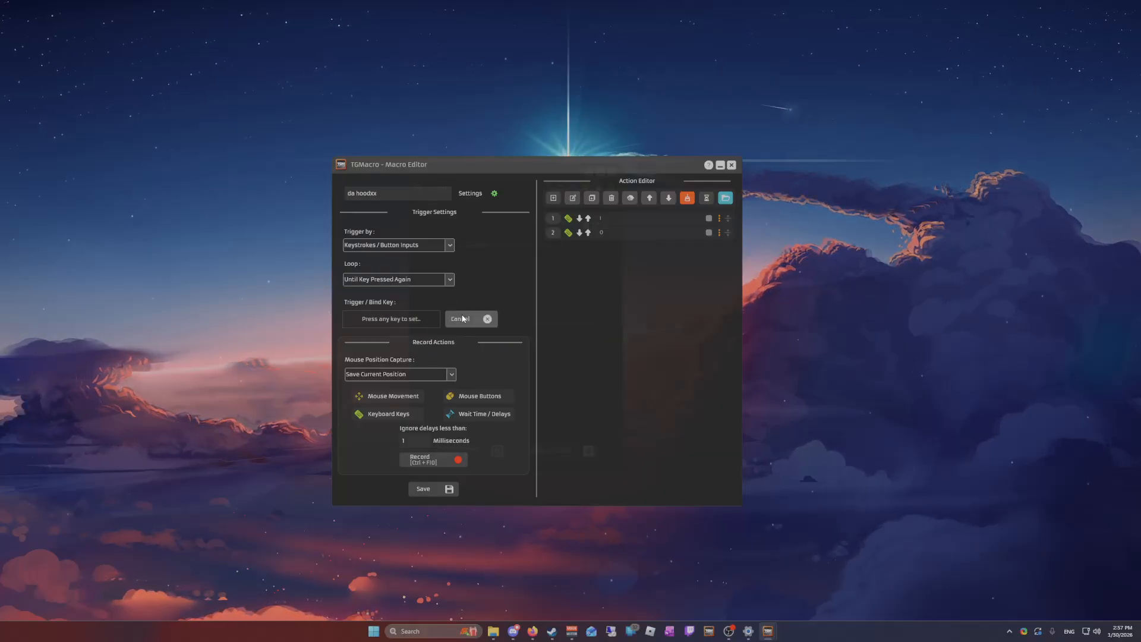
{"action": "key", "text": "e"}
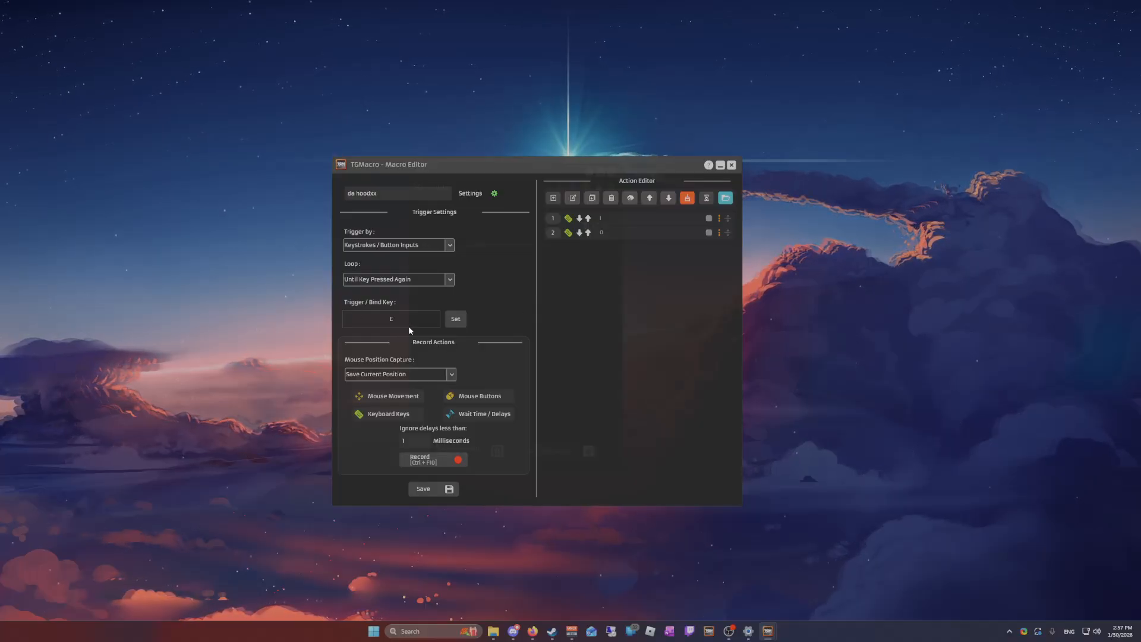
{"action": "left_click", "coordinate": [398, 195]}
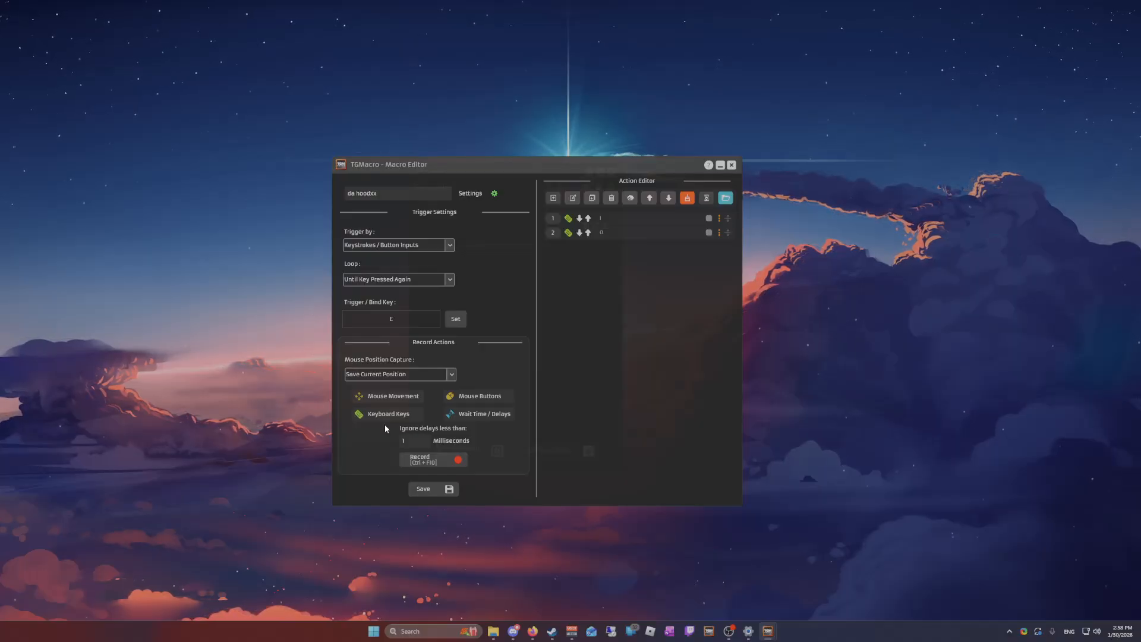
Toggle Wait Time / Delays recording twice and look through the Mouse Position Capture options
{"action": "left_click", "coordinate": [472, 414]}
{"action": "left_click", "coordinate": [472, 412]}
{"action": "left_click", "coordinate": [431, 375]}
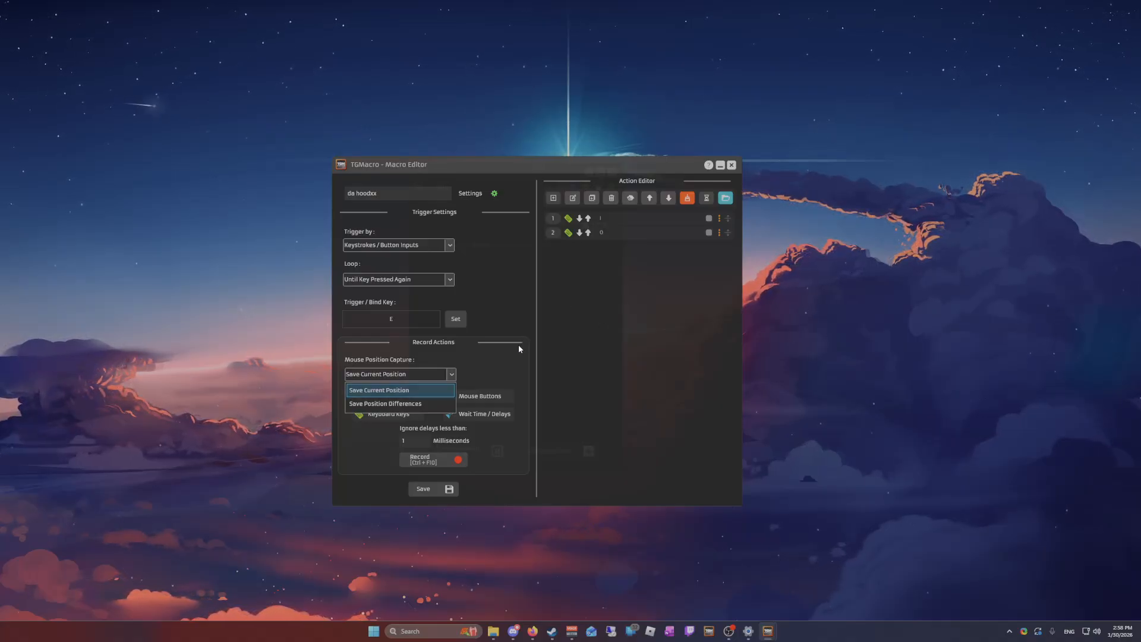
{"action": "left_click", "coordinate": [425, 374]}
{"action": "left_click", "coordinate": [422, 374]}
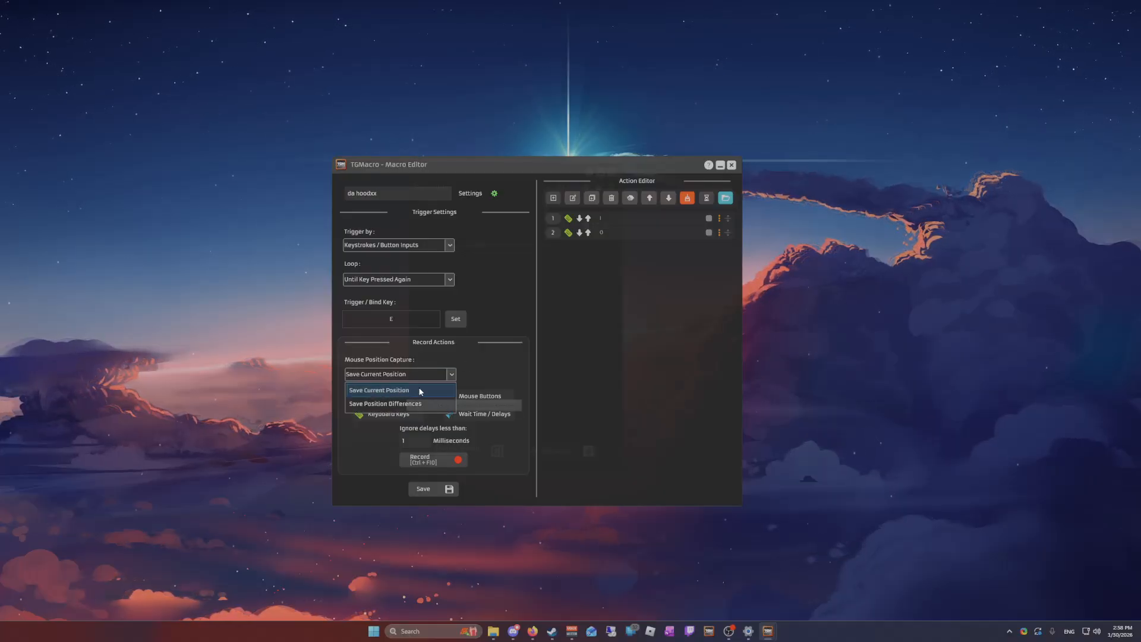
{"action": "left_click", "coordinate": [194, 119]}
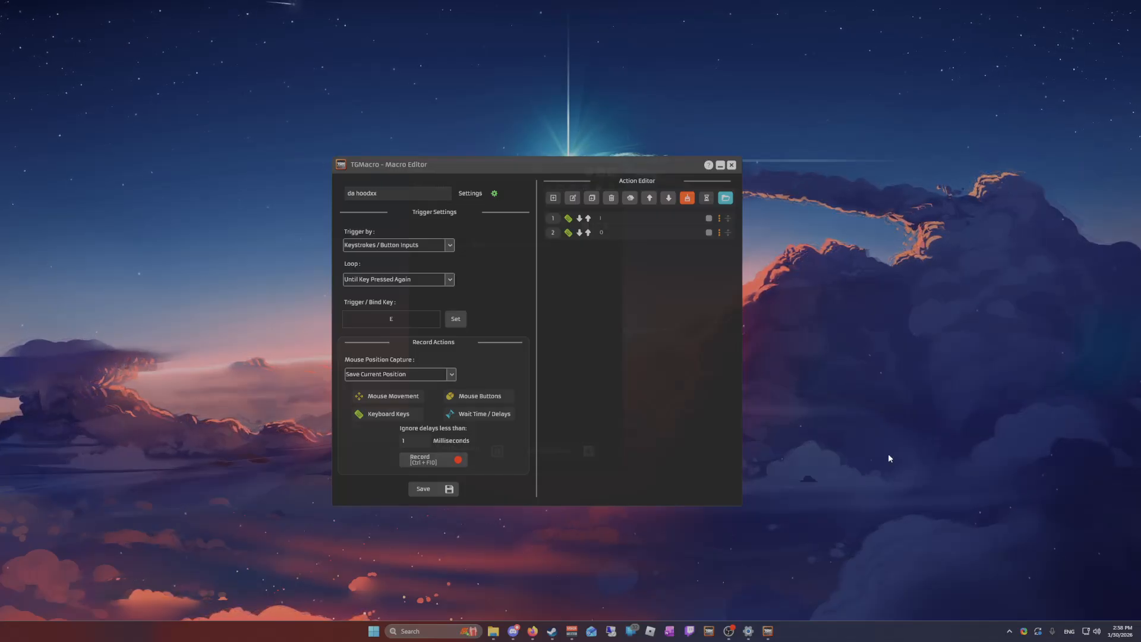
Try Save Position Differences for mouse position capture and return it to Save Current Position
{"action": "left_click", "coordinate": [398, 379]}
{"action": "left_click", "coordinate": [396, 401]}
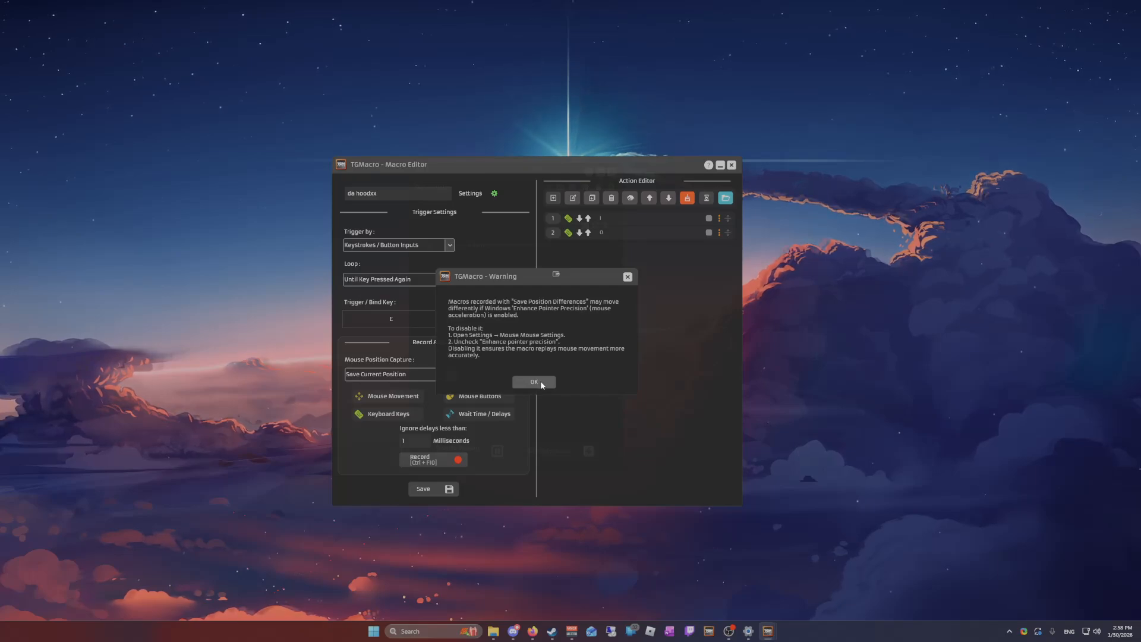
{"action": "left_click", "coordinate": [534, 382]}
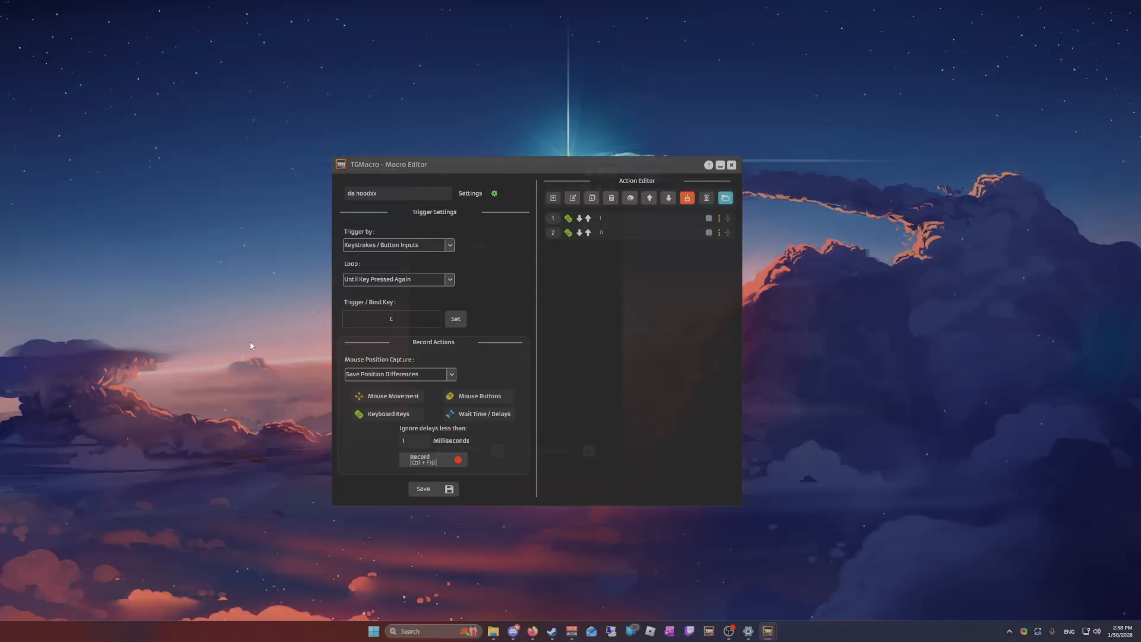
{"action": "left_click", "coordinate": [409, 374]}
{"action": "left_click", "coordinate": [383, 388]}
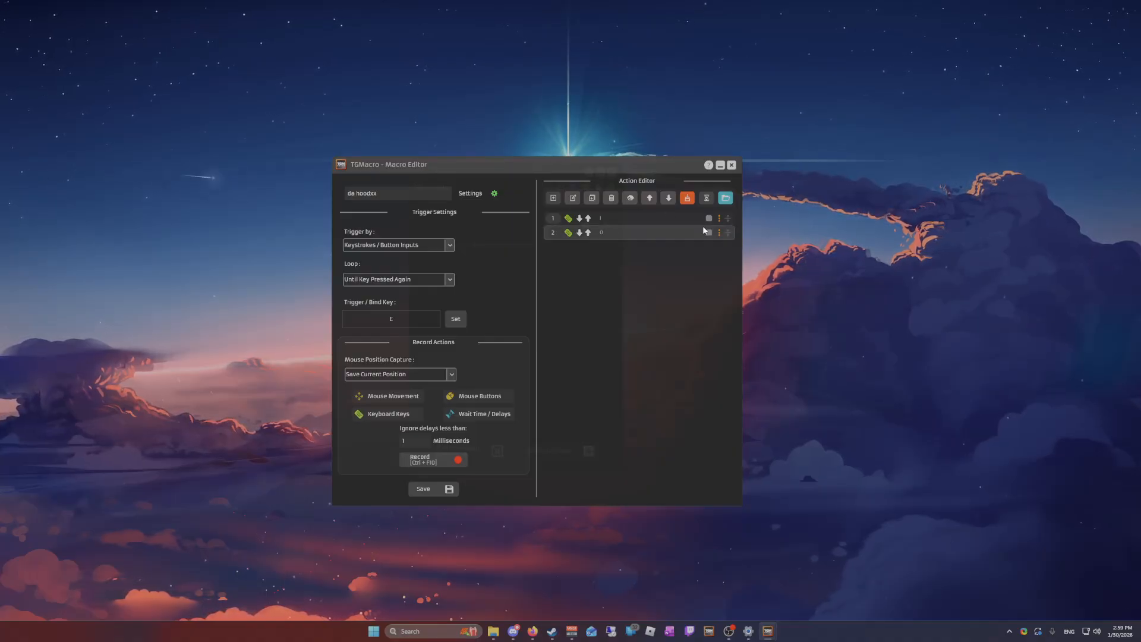
{"action": "left_click_drag", "start_coordinate": [605, 164], "coordinate": [561, 159]}
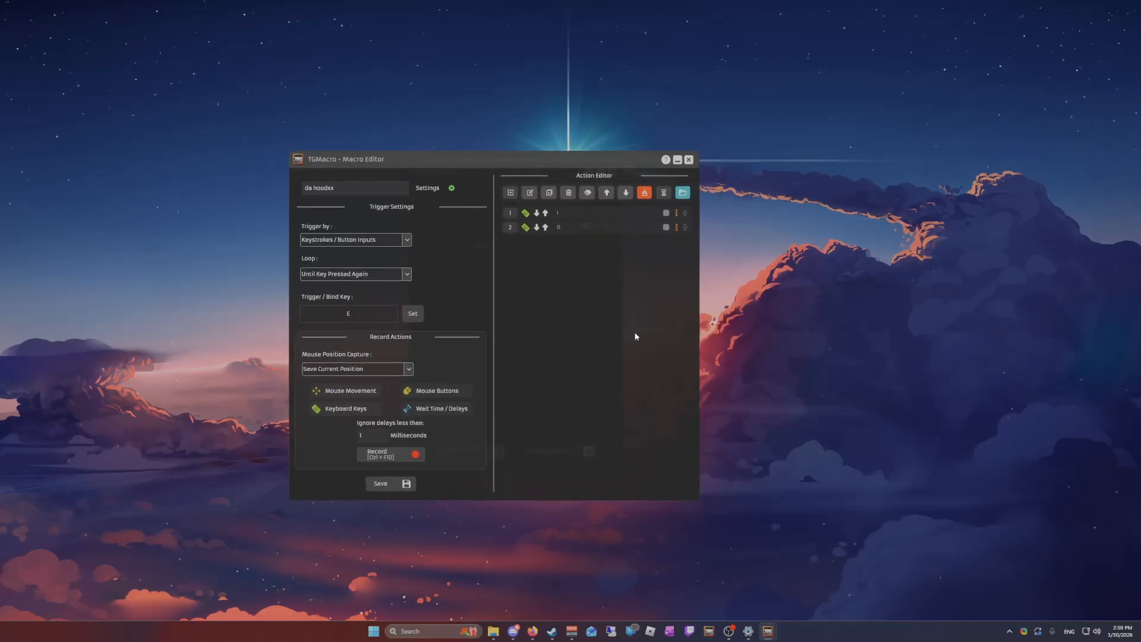
Set the key of the second action in the macro to Q and save the action
{"action": "double_click", "coordinate": [566, 230]}
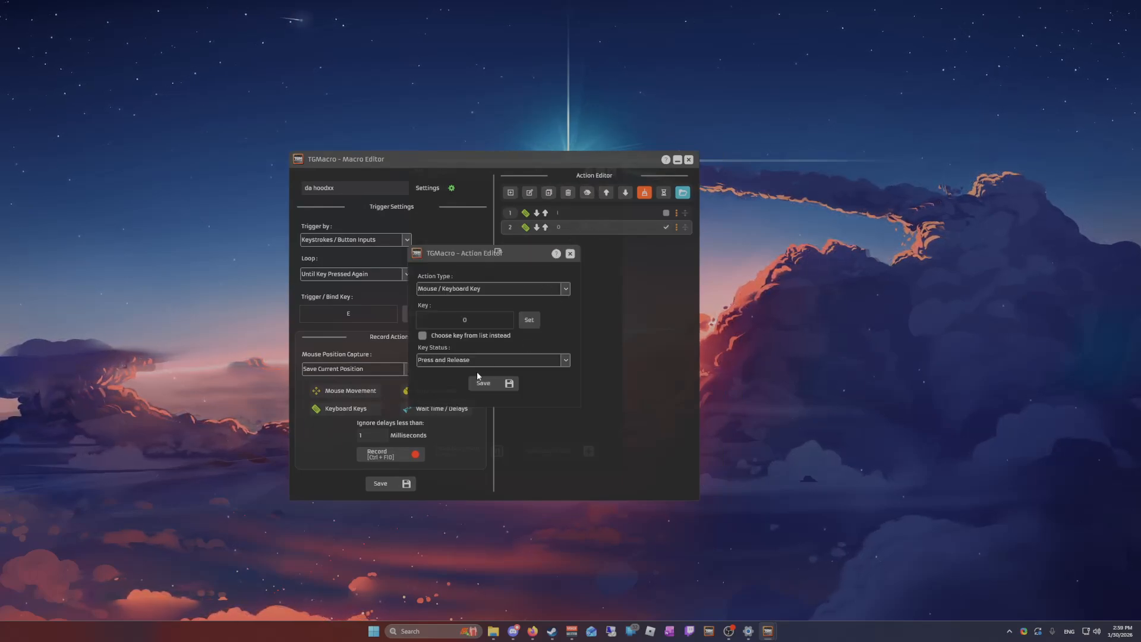
{"action": "left_click", "coordinate": [528, 321]}
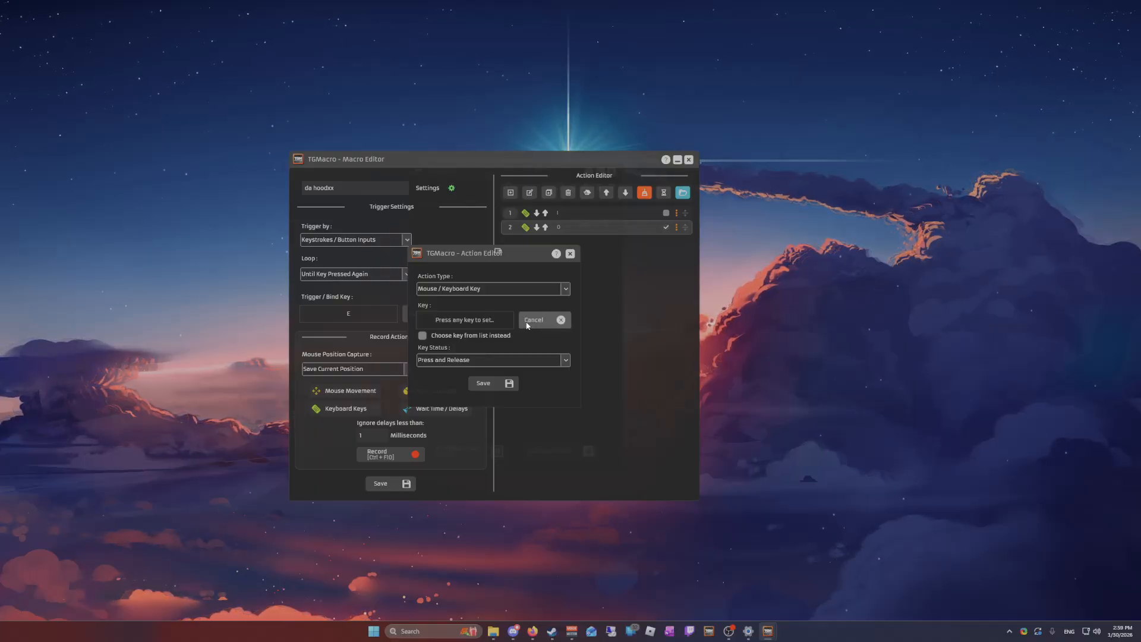
{"action": "key", "text": "q"}
{"action": "left_click", "coordinate": [485, 384]}
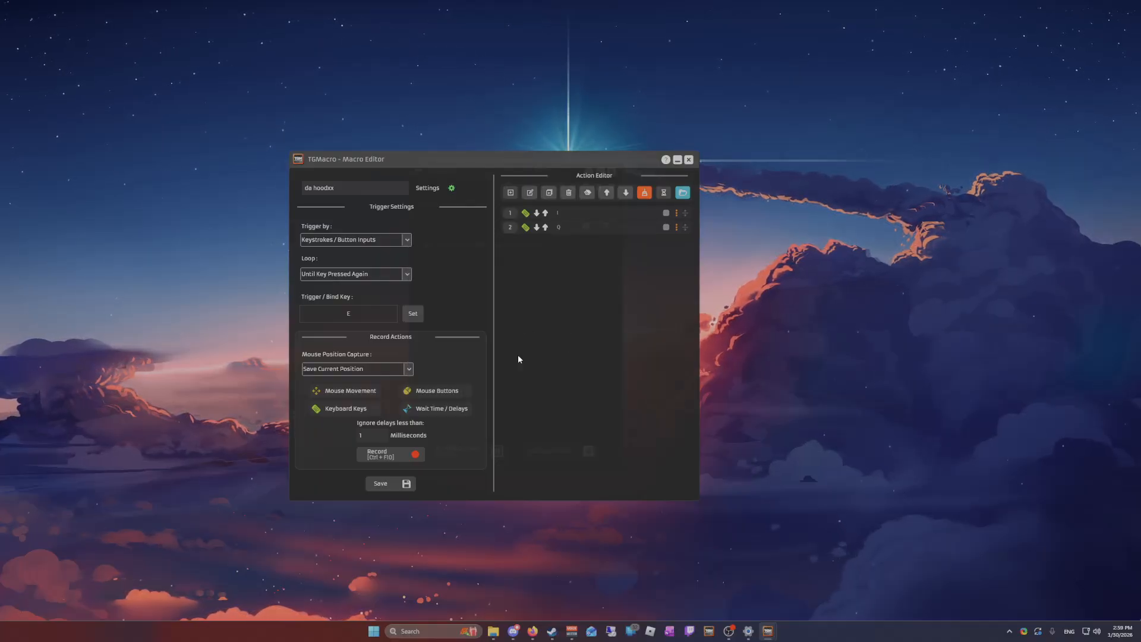
Reopen the second action for editing twice, closing it without changes each time
{"action": "double_click", "coordinate": [568, 231]}
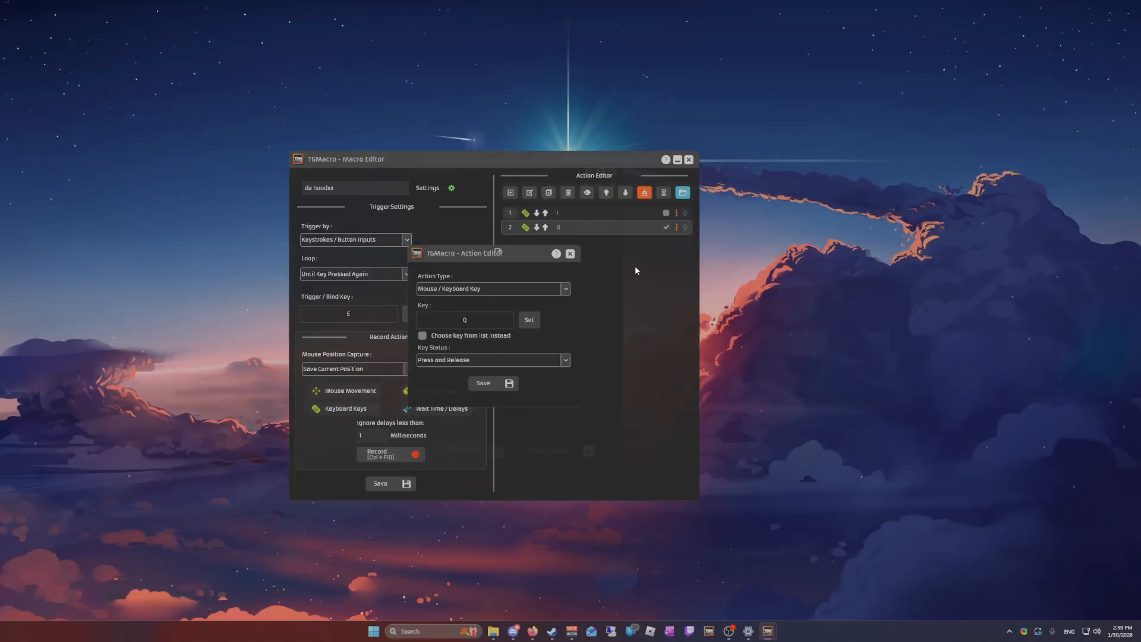
{"action": "left_click", "coordinate": [570, 254]}
{"action": "left_click", "coordinate": [676, 227]}
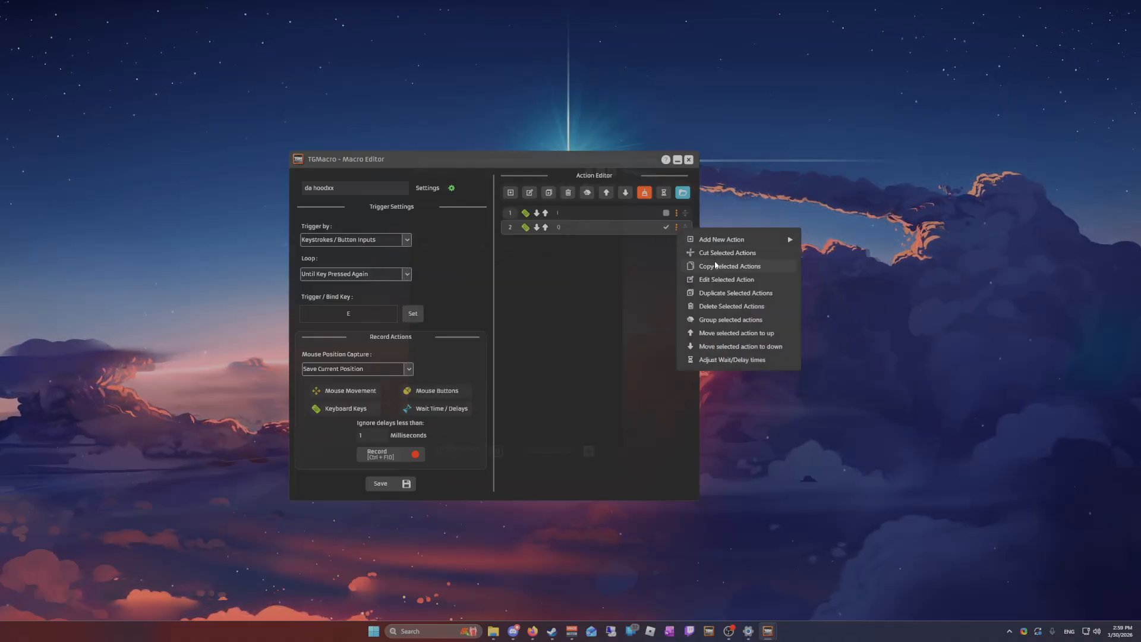
{"action": "left_click", "coordinate": [718, 280]}
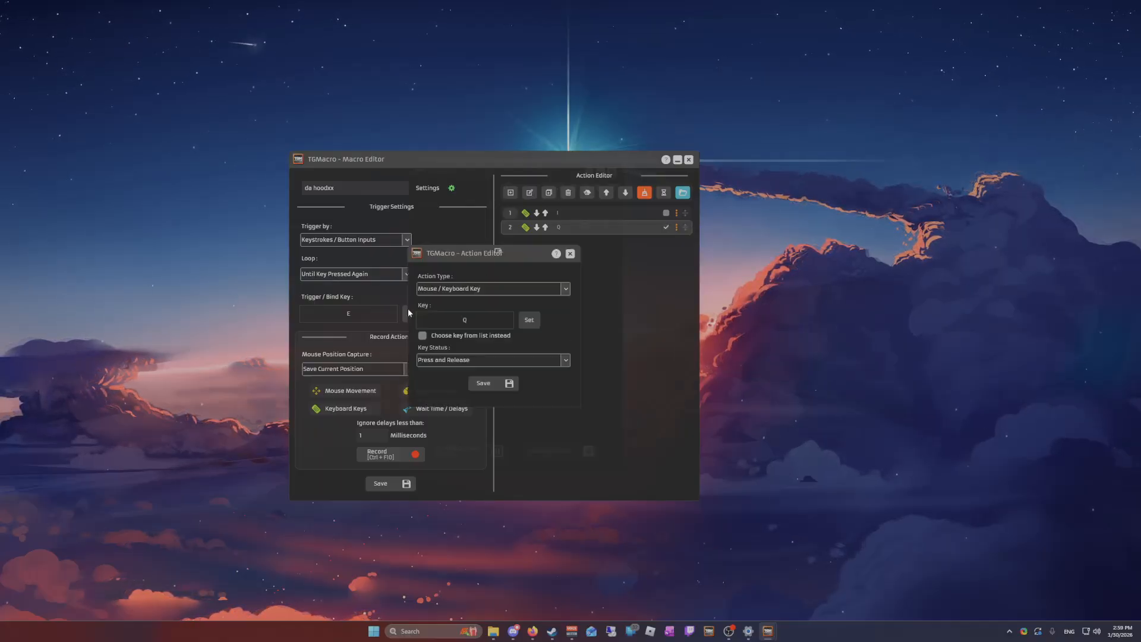
{"action": "left_click", "coordinate": [570, 253]}
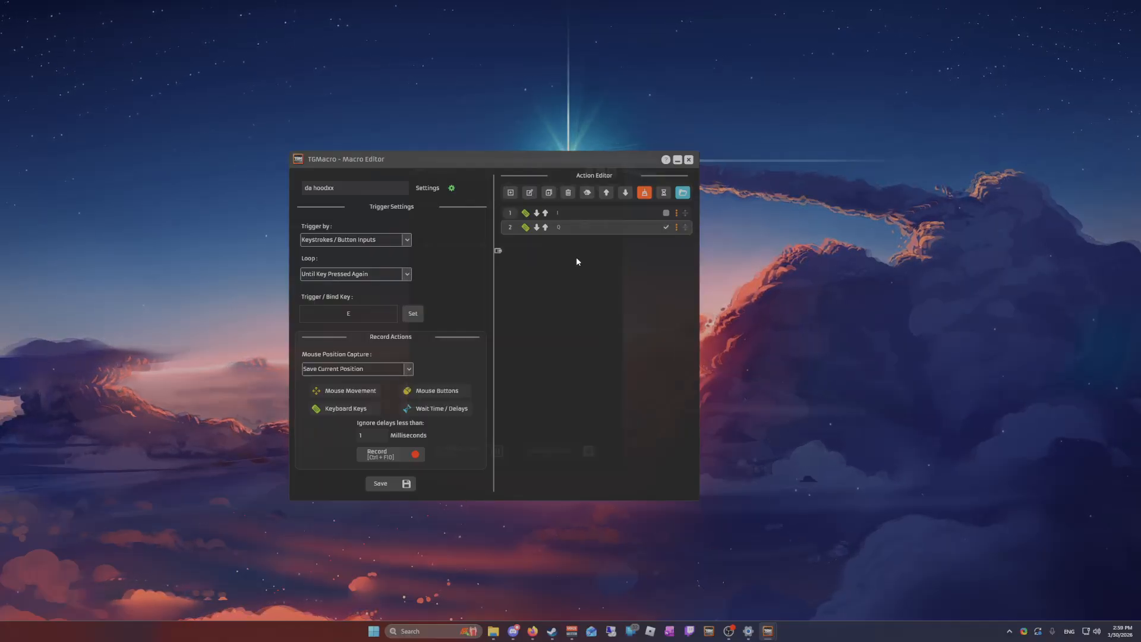
Add a Mouse Movement action using Move to Position, with a cursor position captured near the upper-left area of the desktop
{"action": "left_click", "coordinate": [511, 193]}
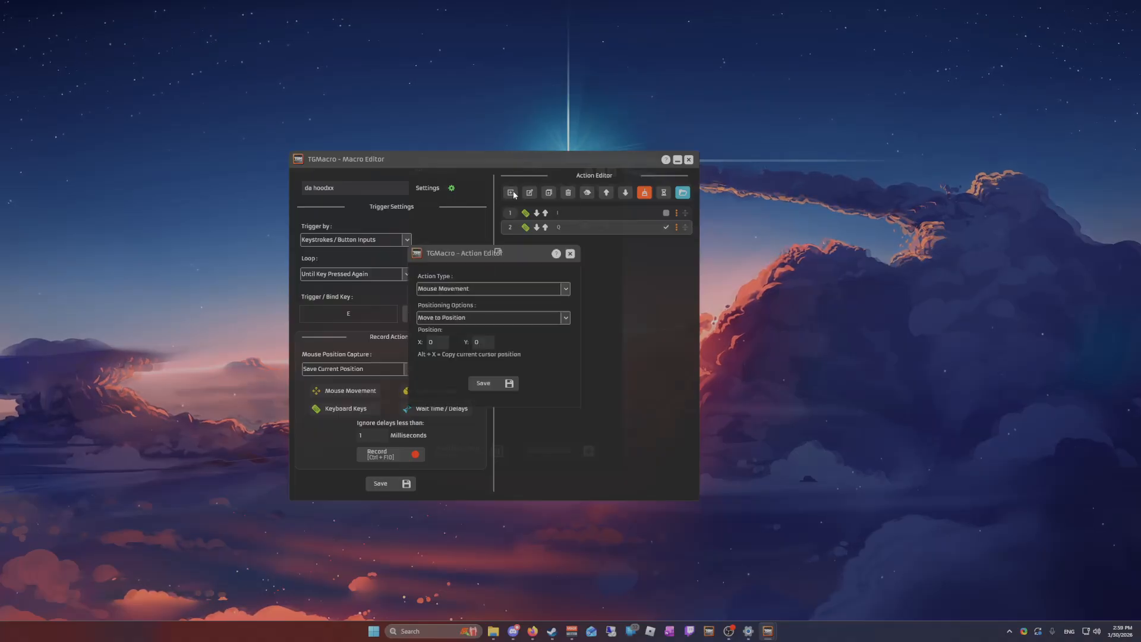
{"action": "left_click", "coordinate": [469, 289]}
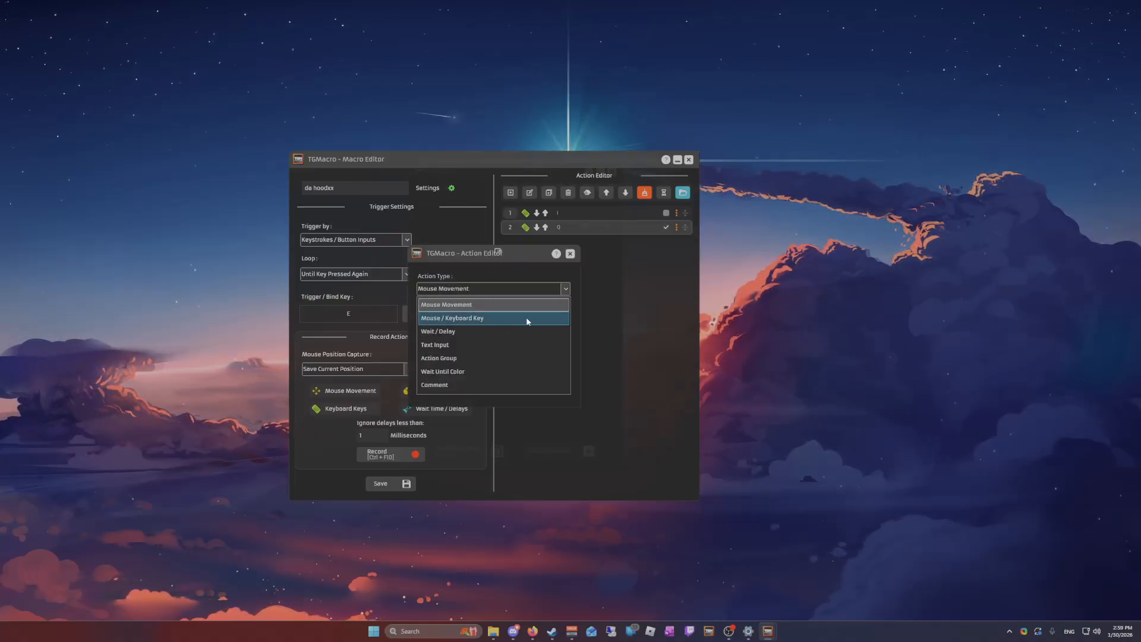
{"action": "left_click", "coordinate": [518, 272]}
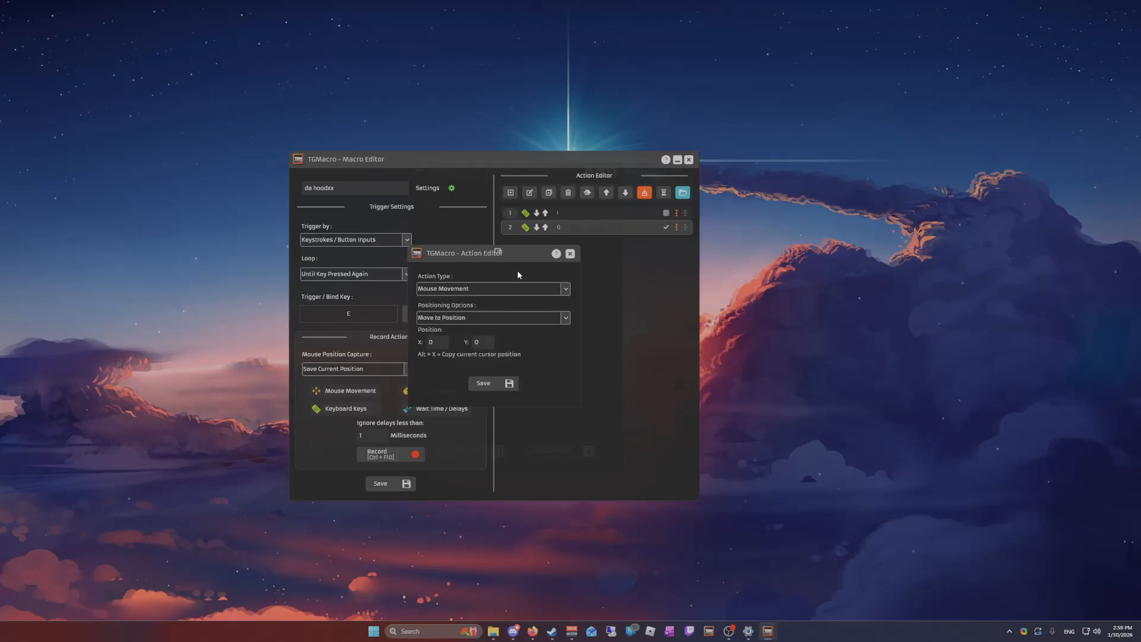
{"action": "left_click", "coordinate": [476, 318]}
{"action": "left_click", "coordinate": [478, 308]}
{"action": "left_click", "coordinate": [472, 319]}
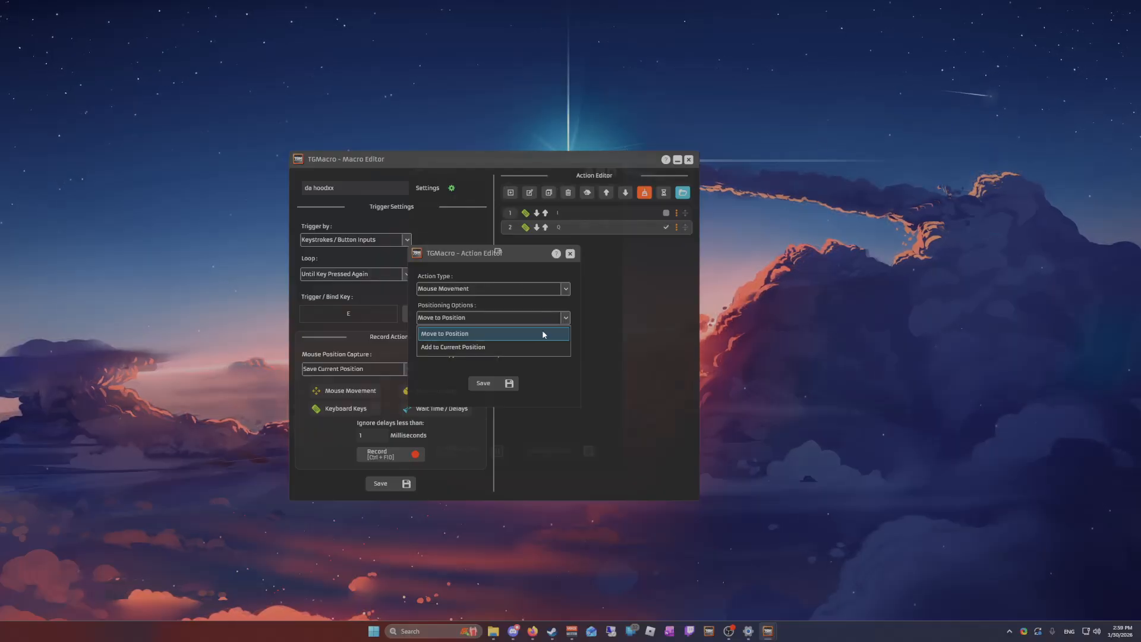
{"action": "left_click", "coordinate": [475, 334]}
{"action": "left_click", "coordinate": [470, 321]}
{"action": "left_click", "coordinate": [476, 313]}
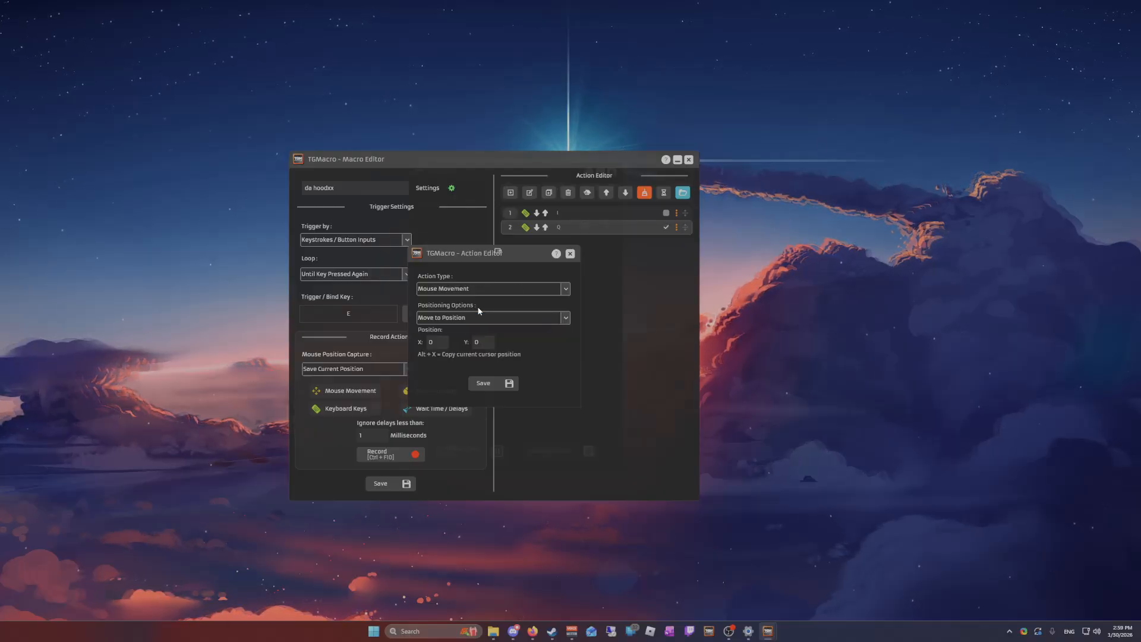
{"action": "left_click", "coordinate": [483, 342]}
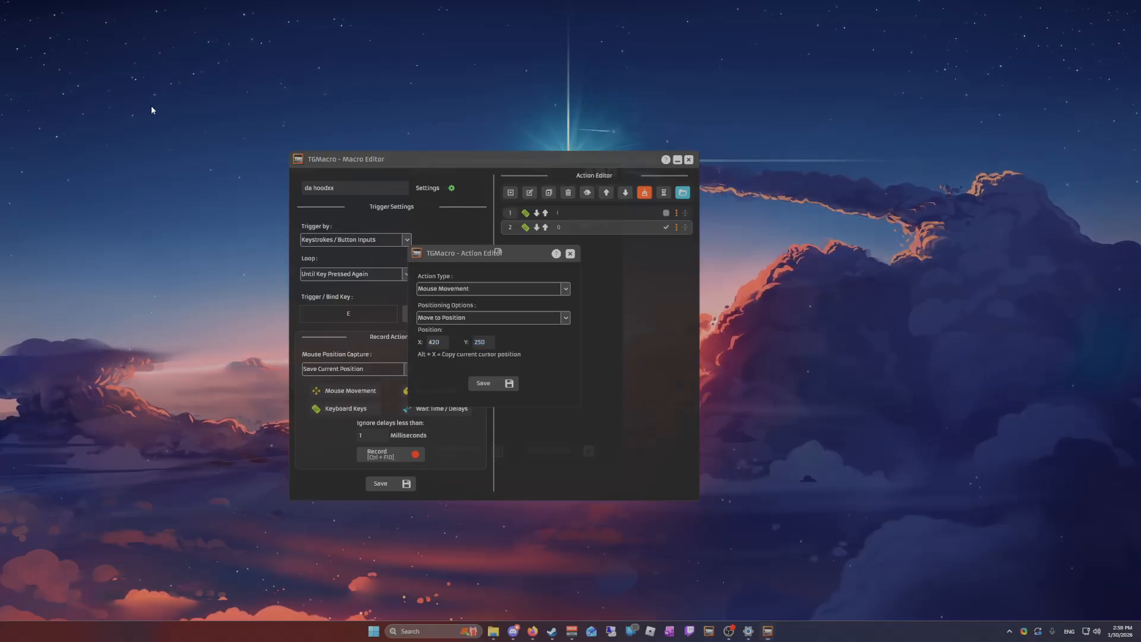
{"action": "left_click", "coordinate": [491, 387]}
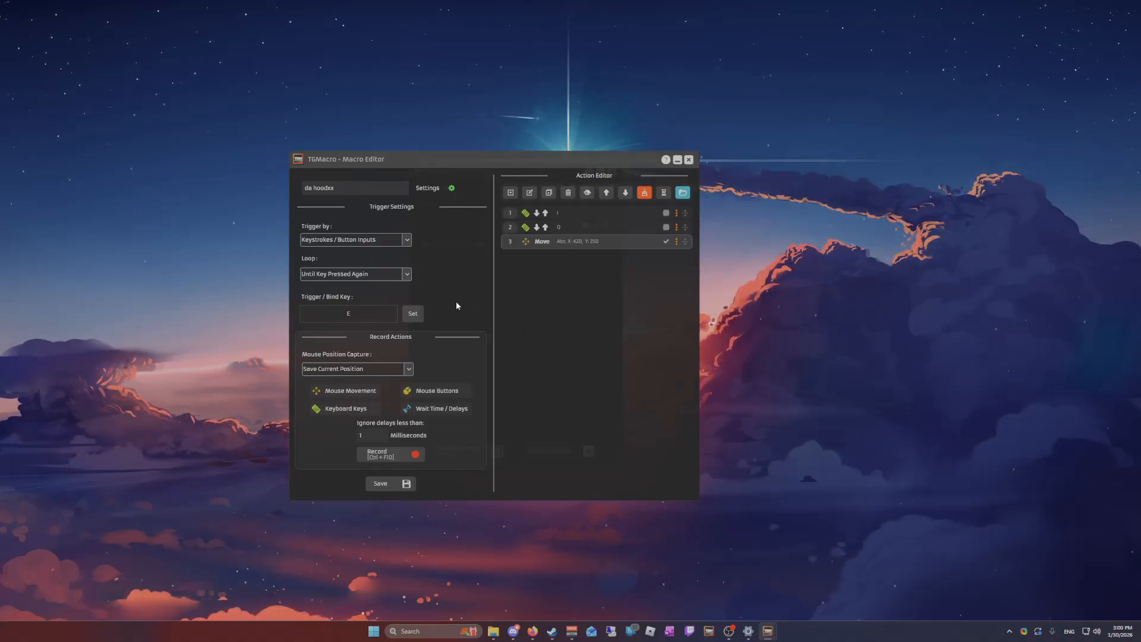
Add a Mouse / Keyboard Key action for the K key with its status set to Press / Hold
{"action": "double_click", "coordinate": [537, 239]}
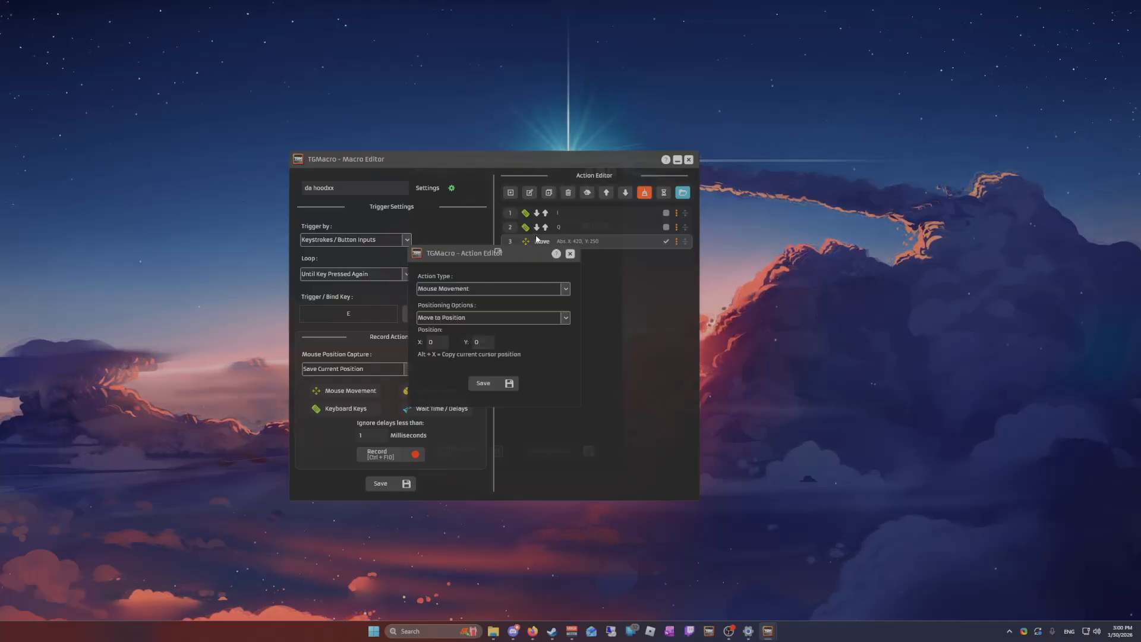
{"action": "left_click", "coordinate": [469, 289]}
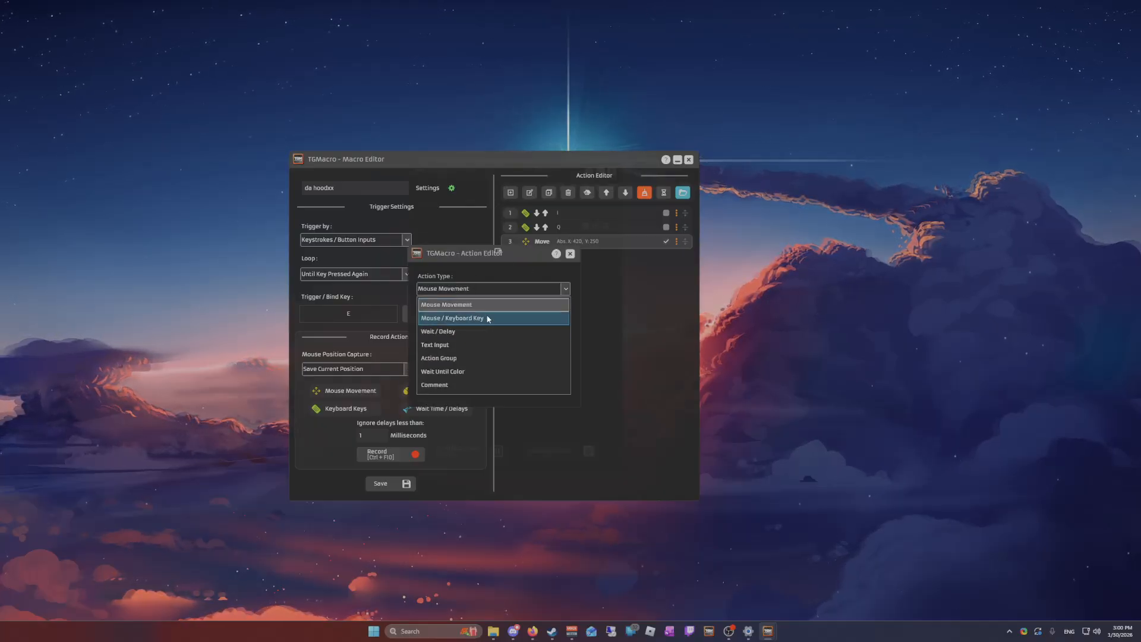
{"action": "left_click", "coordinate": [473, 319]}
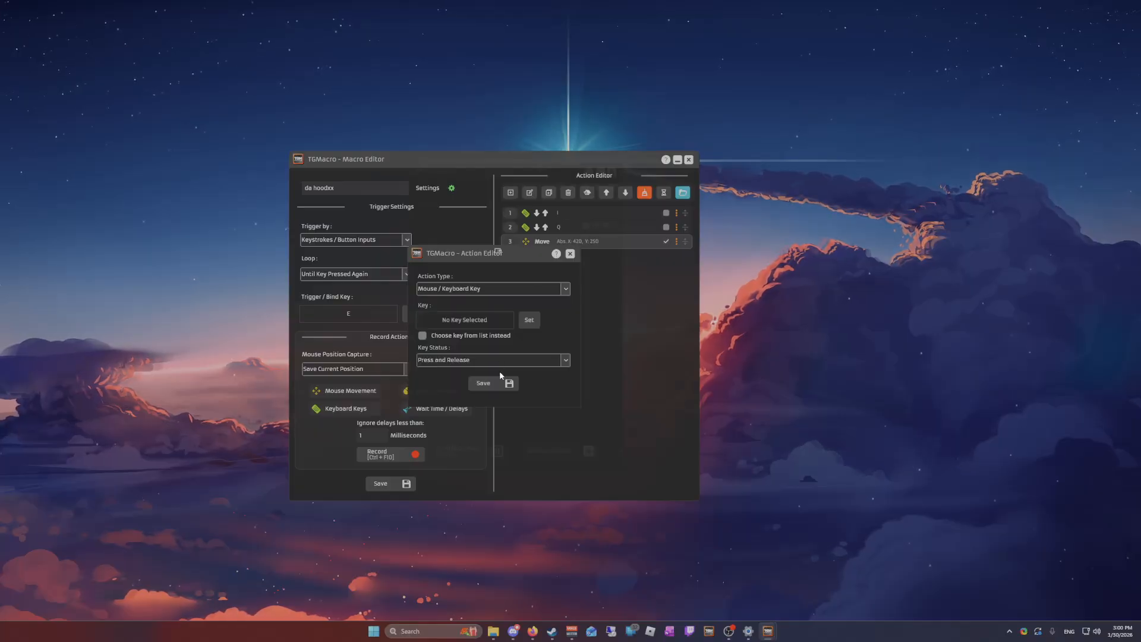
{"action": "left_click", "coordinate": [533, 325]}
{"action": "key", "text": "k"}
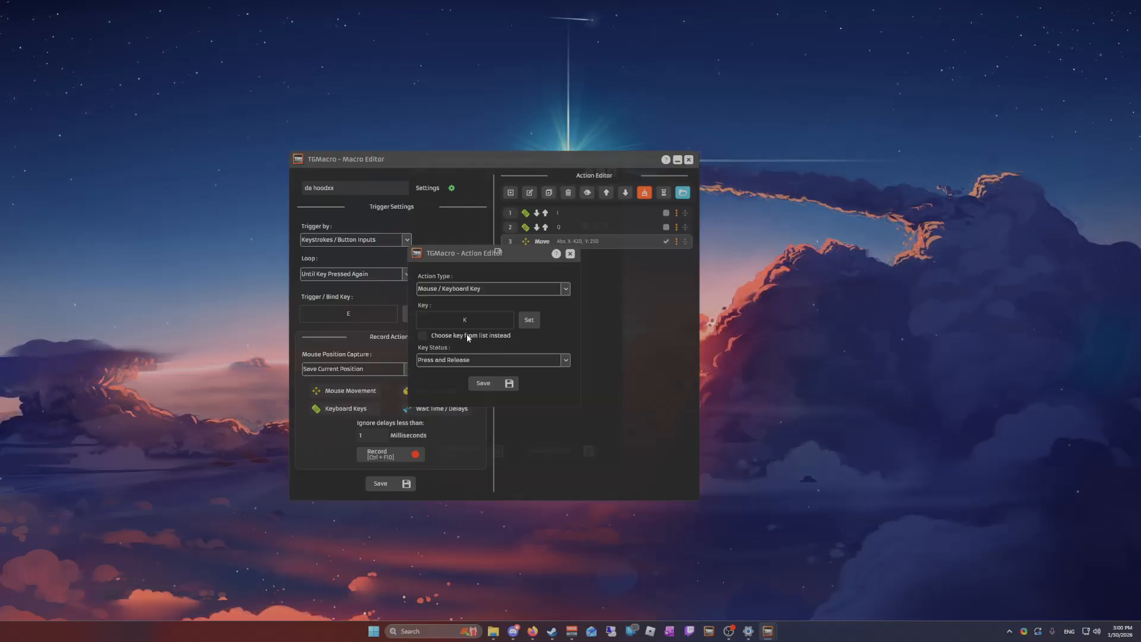
{"action": "left_click", "coordinate": [487, 360]}
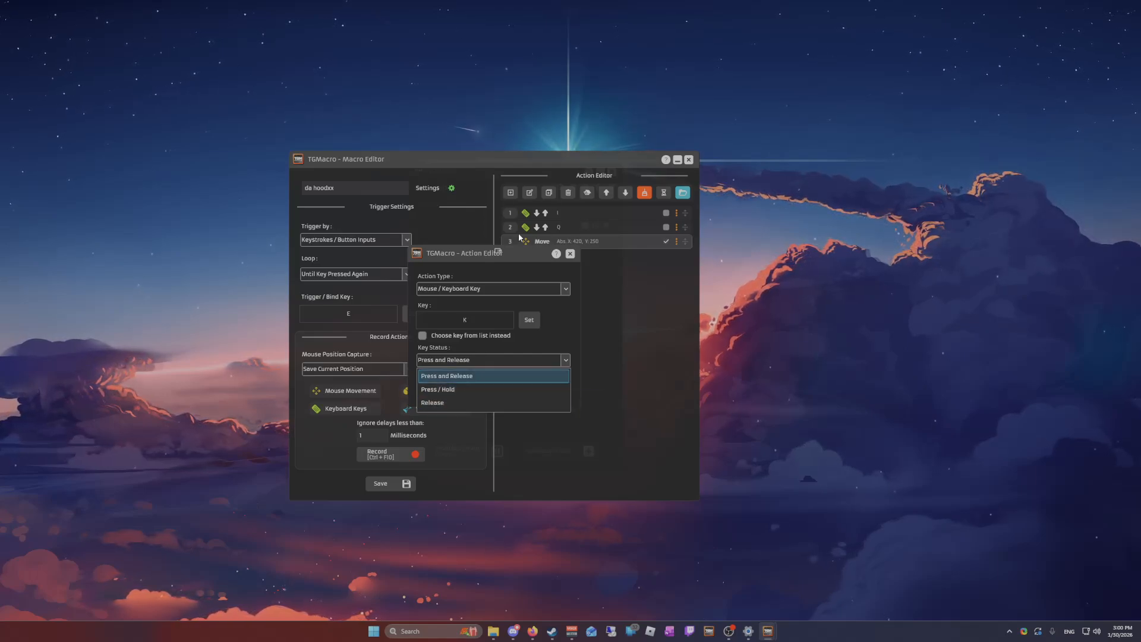
{"action": "left_click", "coordinate": [460, 390]}
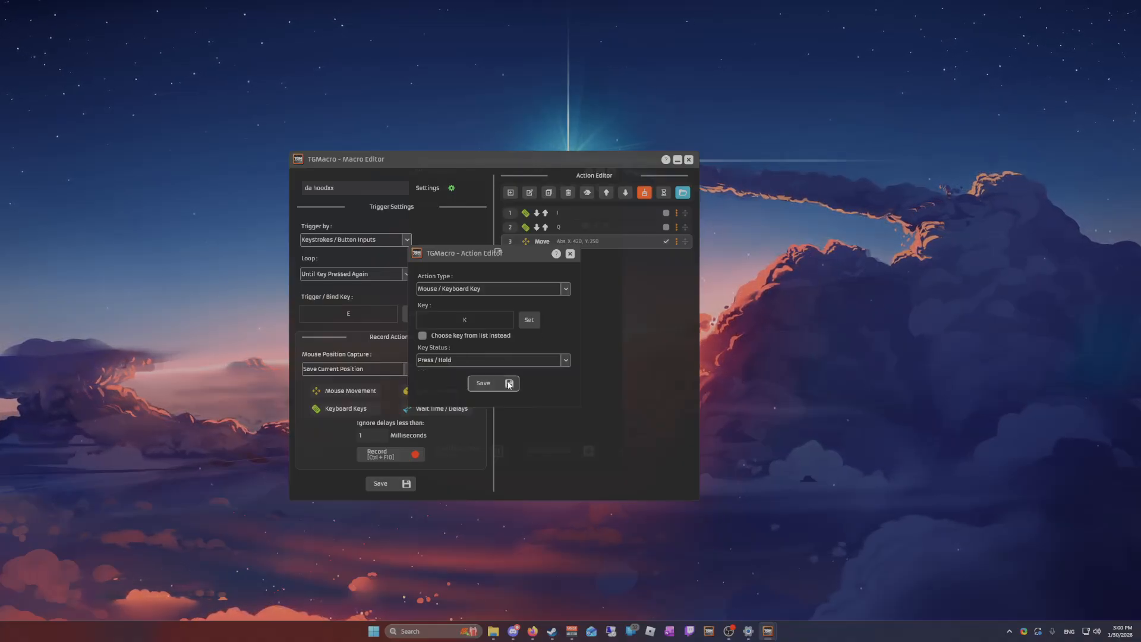
{"action": "left_click", "coordinate": [482, 383]}
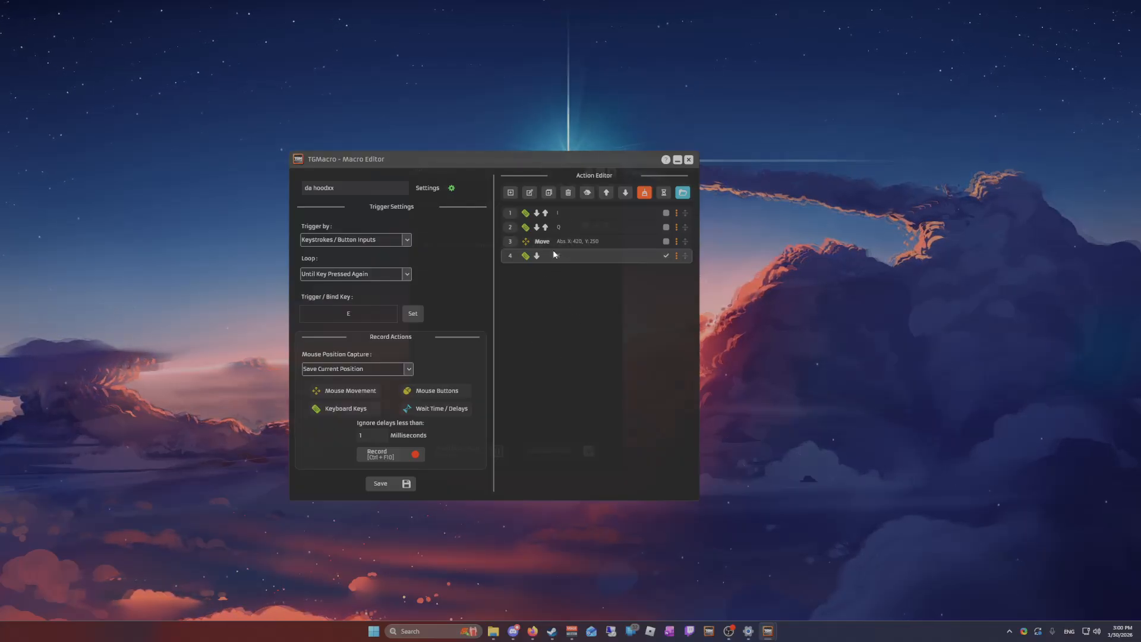
Set the Press / Hold action's key to Alt and move the Q key action below it
{"action": "double_click", "coordinate": [571, 259]}
{"action": "left_click", "coordinate": [551, 319]}
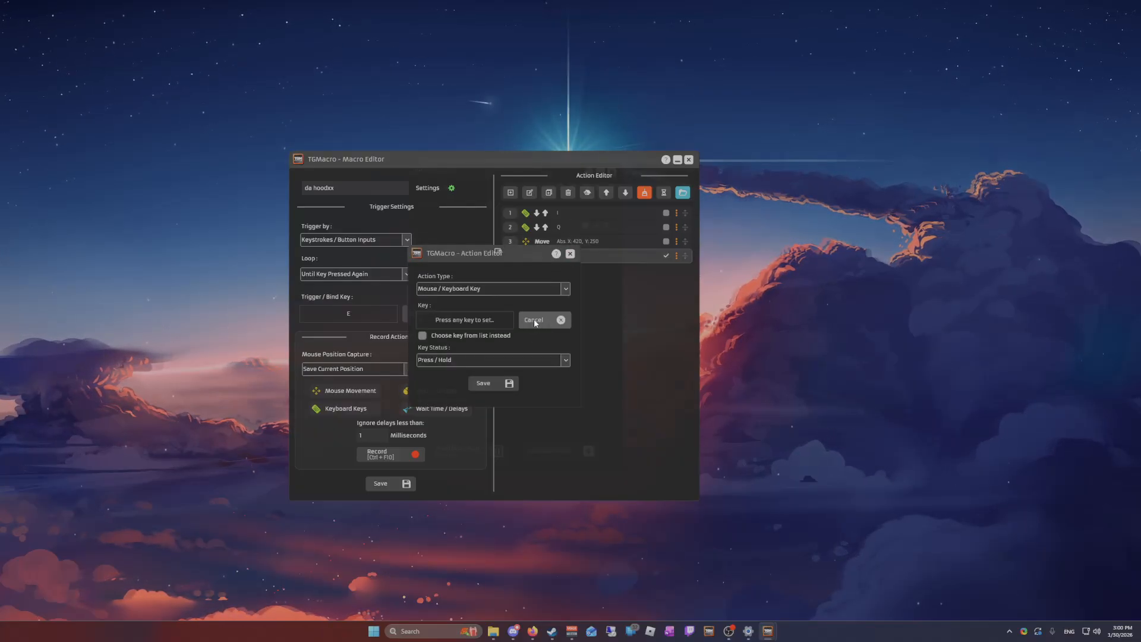
{"action": "key", "text": "alt"}
{"action": "left_click", "coordinate": [483, 385]}
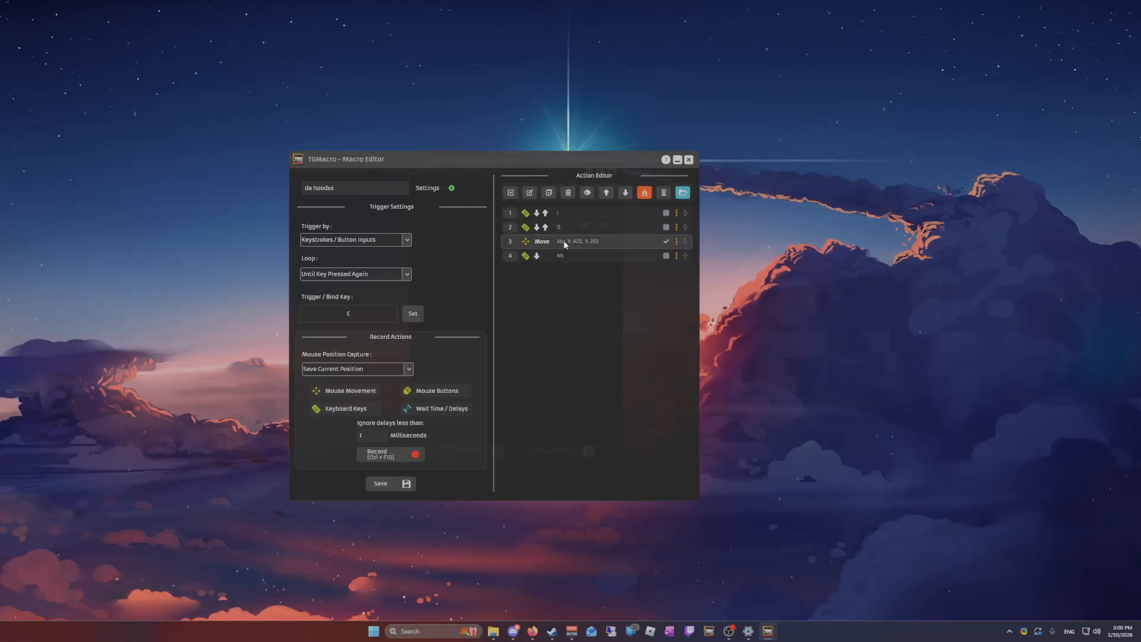
{"action": "left_click_drag", "start_coordinate": [687, 233], "coordinate": [689, 282]}
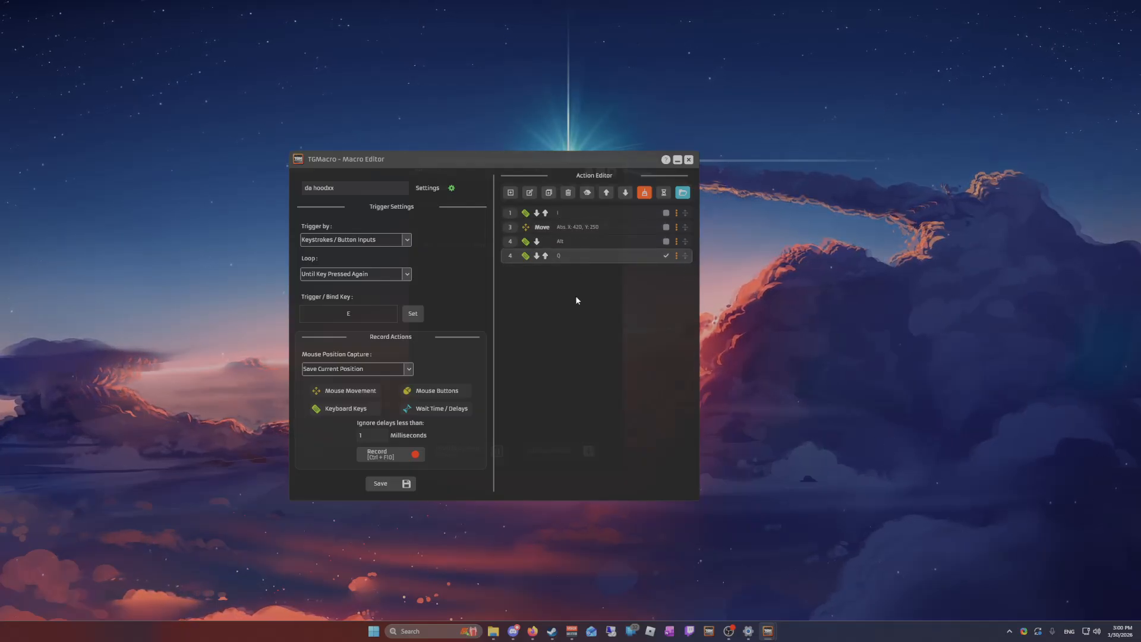
Add a Mouse / Keyboard Key action for the Alt key with status Release after the Q key action
{"action": "left_click", "coordinate": [513, 194]}
{"action": "left_click", "coordinate": [482, 288]}
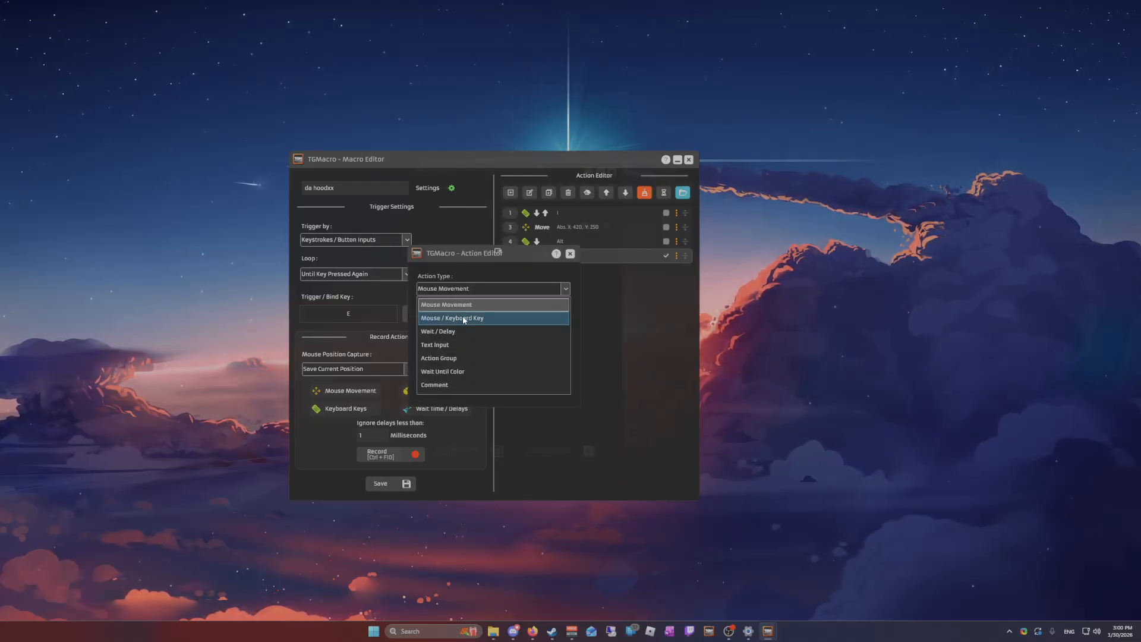
{"action": "left_click", "coordinate": [484, 316]}
{"action": "left_click", "coordinate": [529, 320]}
{"action": "key", "text": "alt"}
{"action": "left_click", "coordinate": [501, 359]}
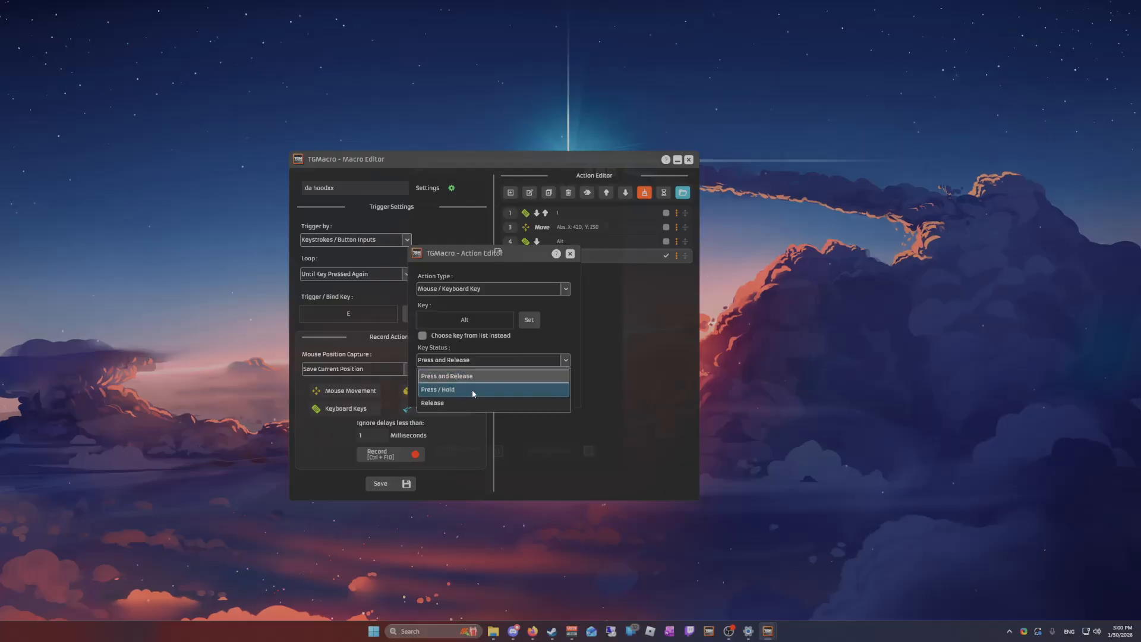
{"action": "left_click", "coordinate": [481, 393]}
{"action": "left_click", "coordinate": [496, 383]}
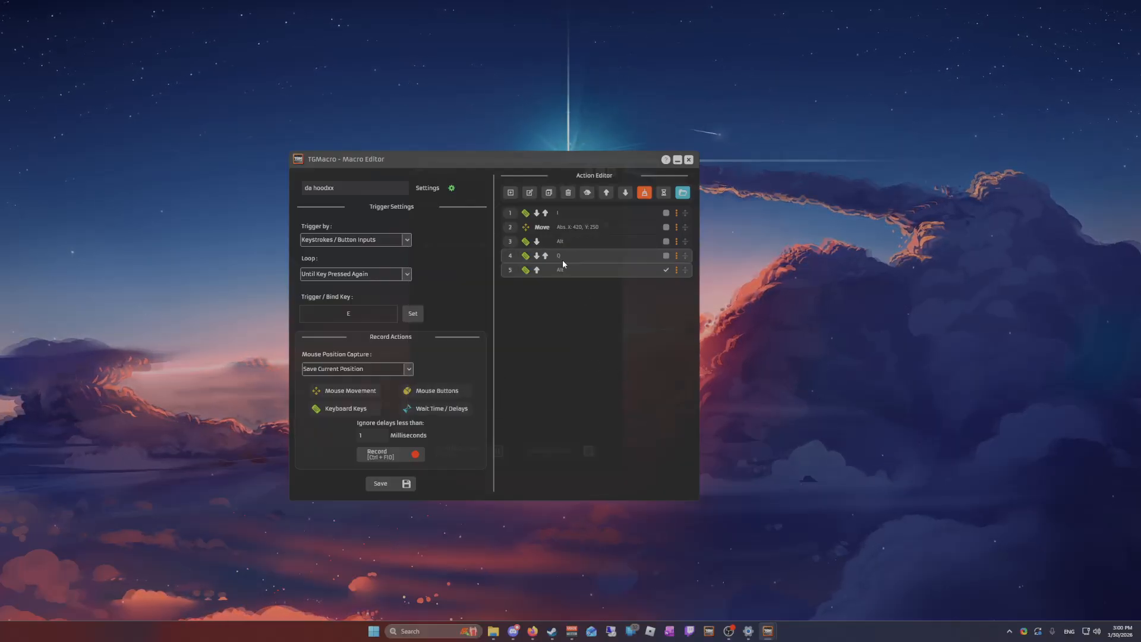
Start a new action and examine the Text Input and Action Group action types
{"action": "left_click", "coordinate": [511, 192]}
{"action": "left_click", "coordinate": [470, 289]}
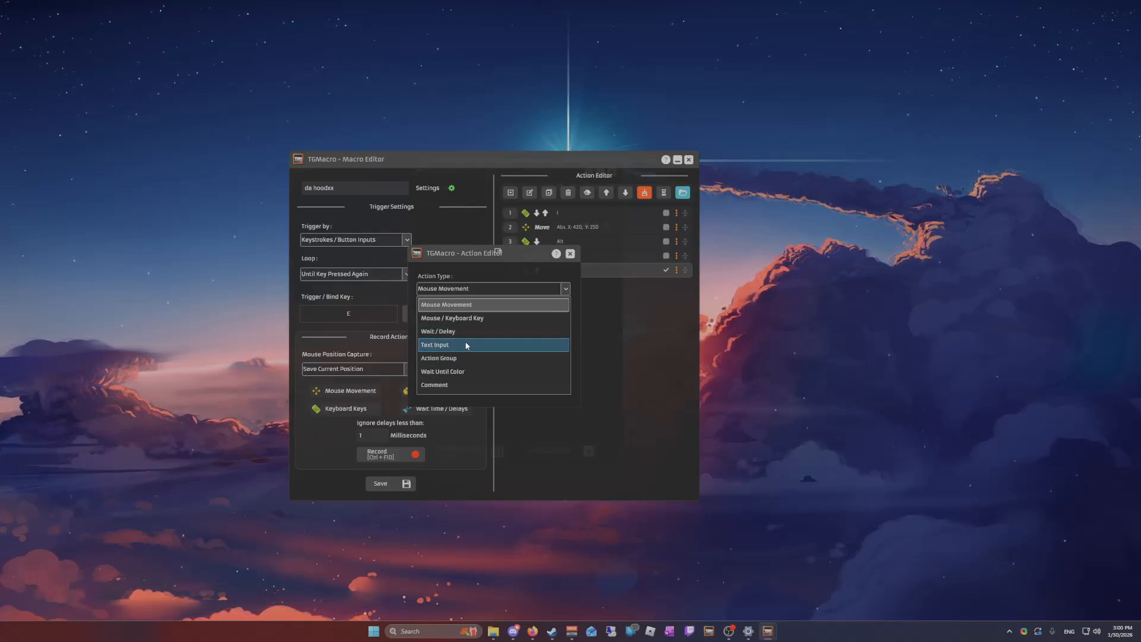
{"action": "left_click", "coordinate": [464, 345]}
{"action": "left_click", "coordinate": [478, 289]}
{"action": "left_click", "coordinate": [478, 288]}
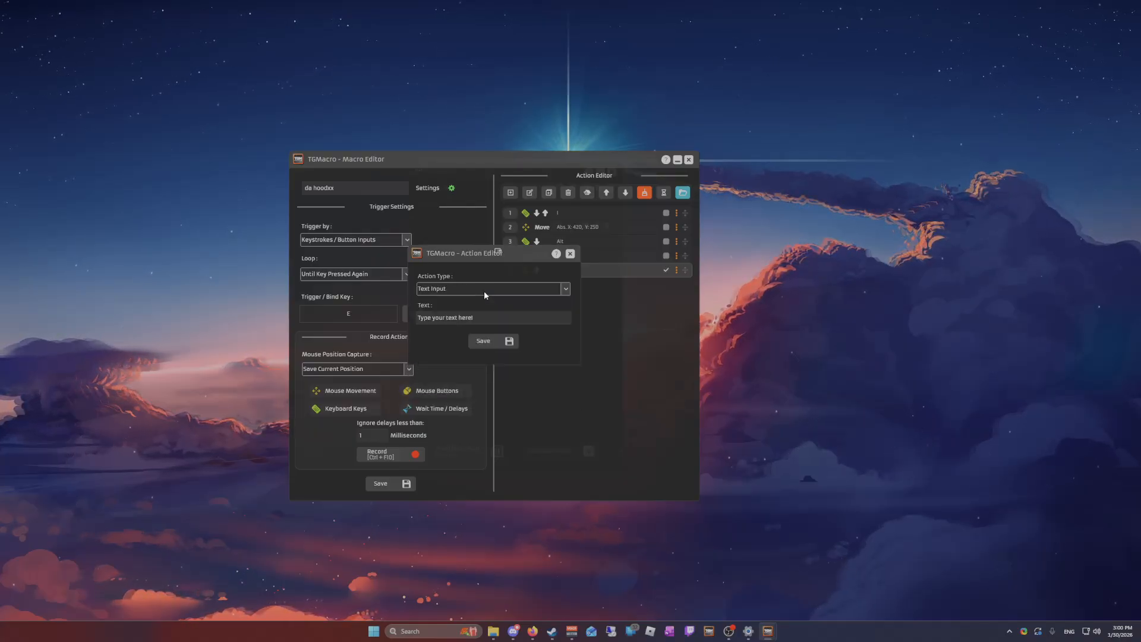
{"action": "left_click", "coordinate": [484, 292]}
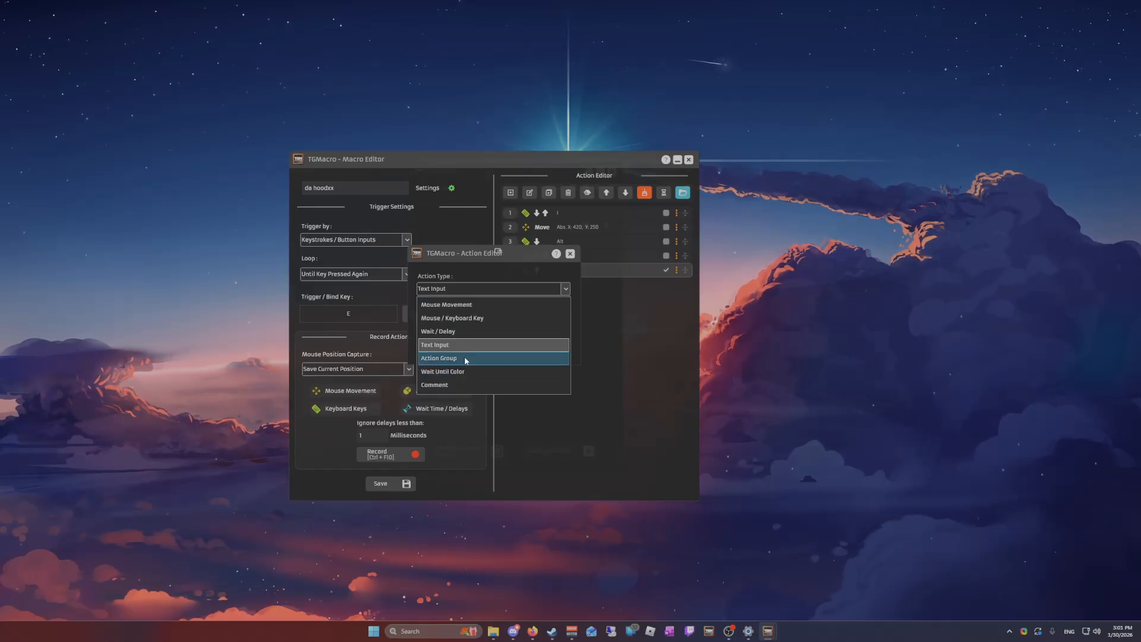
{"action": "left_click", "coordinate": [464, 356]}
Make the new action a Wait Until Color action sampled at X 252, Y 275 with the condition Color Not Matches
{"action": "left_click", "coordinate": [494, 289]}
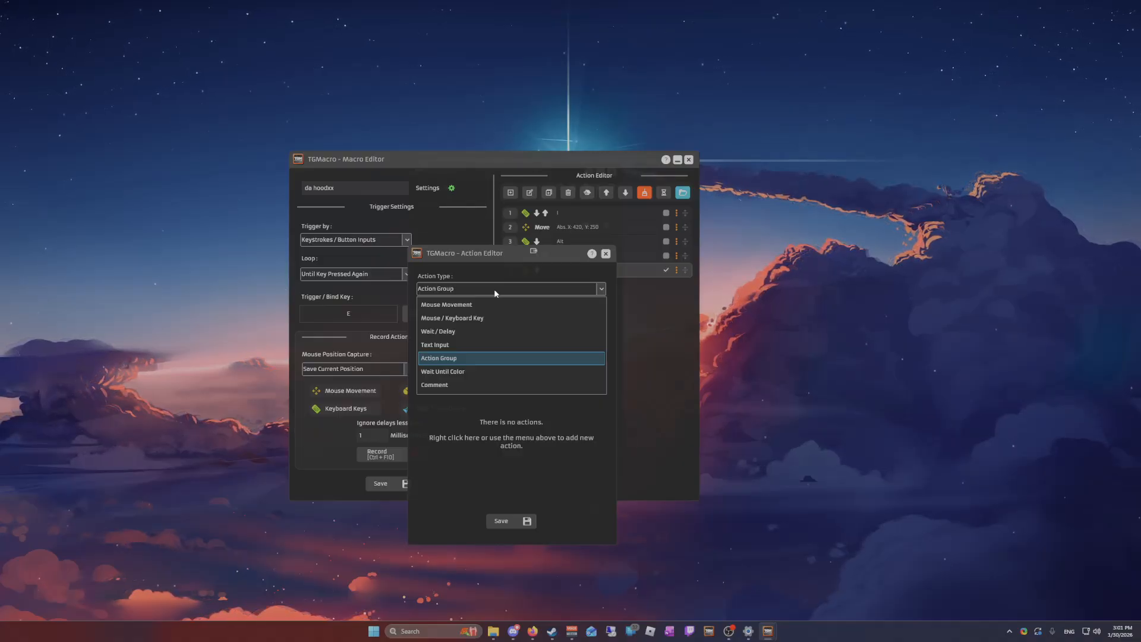
{"action": "left_click", "coordinate": [479, 371]}
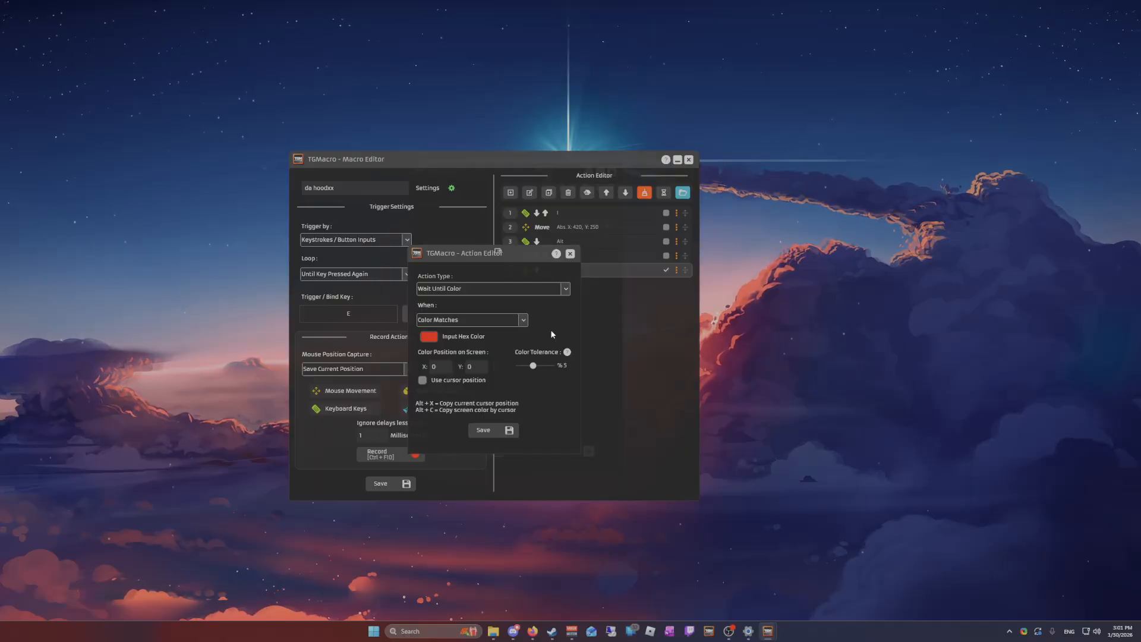
{"action": "left_click", "coordinate": [509, 324]}
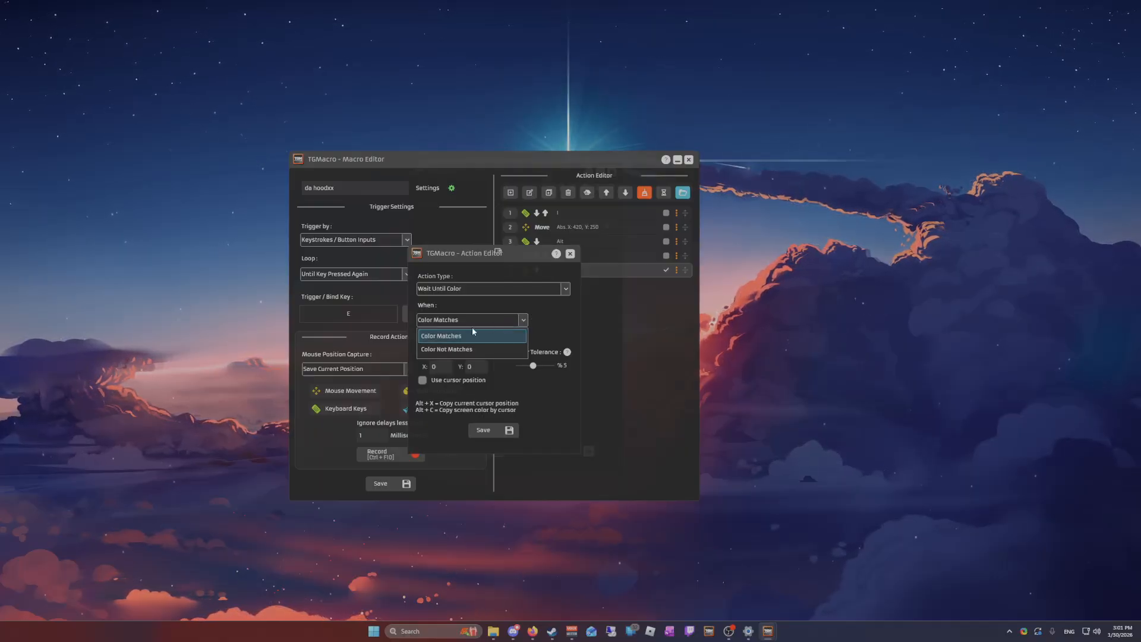
{"action": "left_click", "coordinate": [560, 307]}
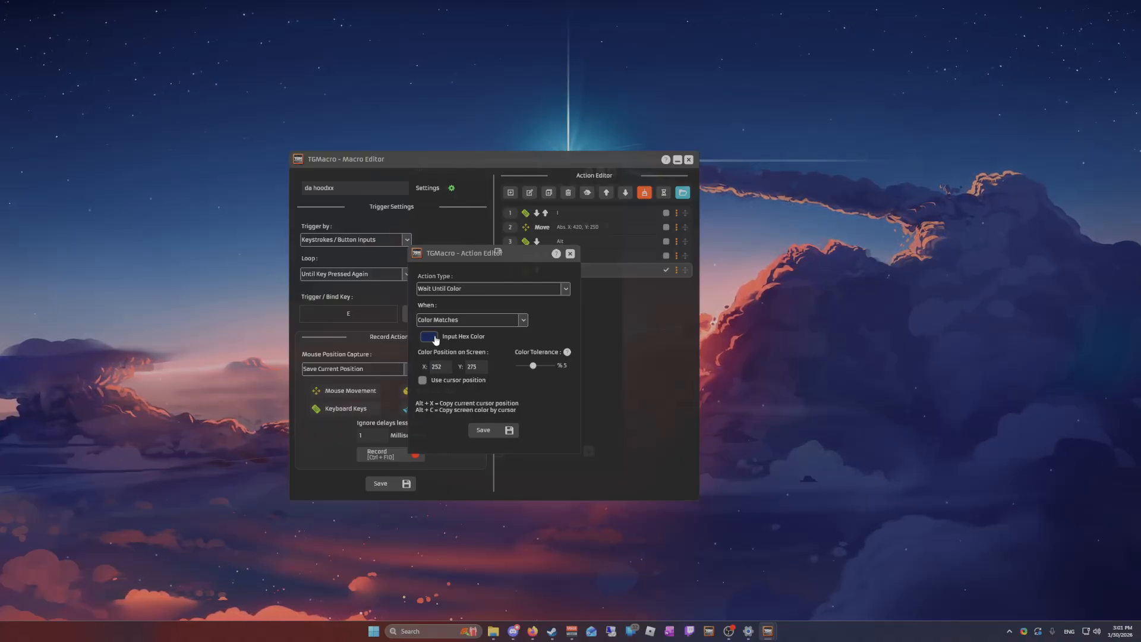
{"action": "left_click", "coordinate": [518, 321]}
{"action": "left_click", "coordinate": [479, 340]}
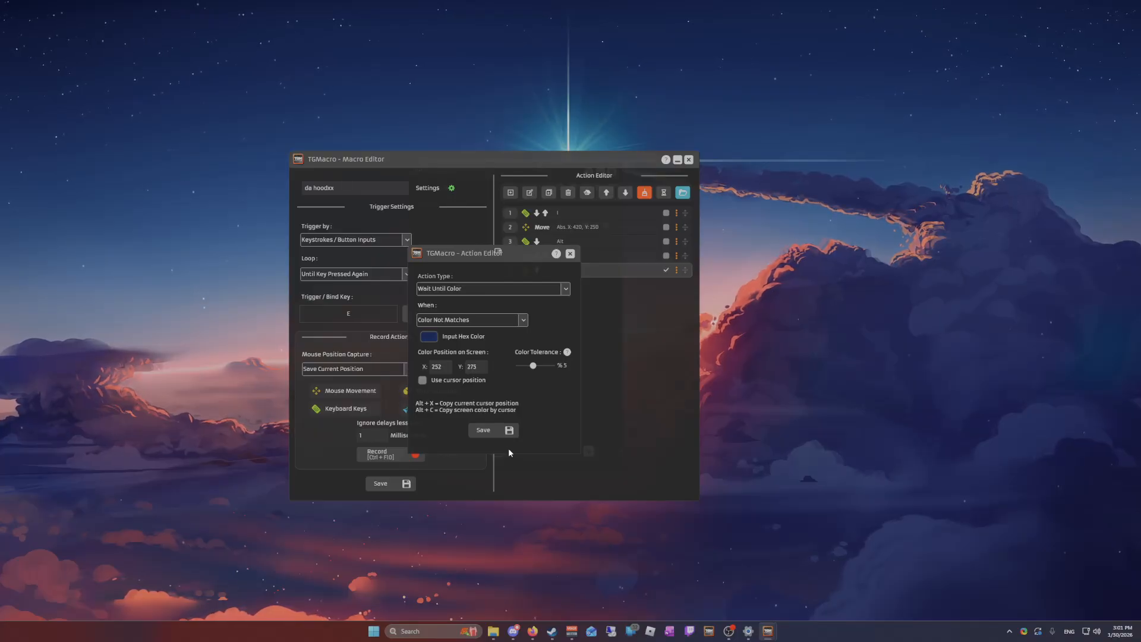
Make the color wait use the cursor position, set its condition to Color Matches and save the action
{"action": "left_click", "coordinate": [424, 380]}
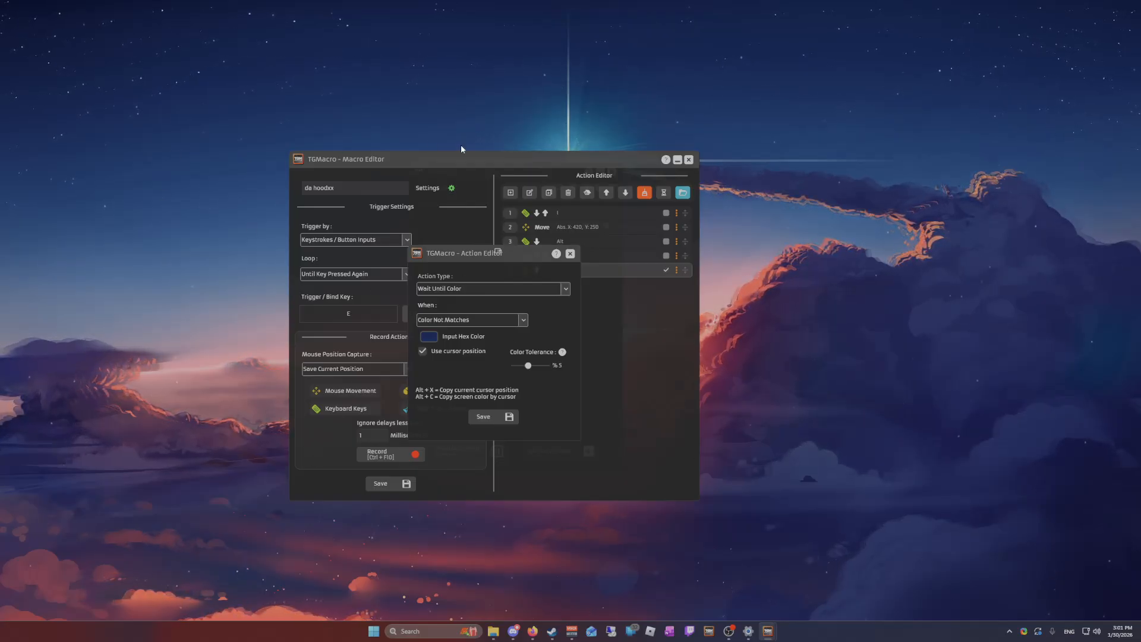
{"action": "left_click", "coordinate": [428, 322]}
{"action": "left_click", "coordinate": [436, 326]}
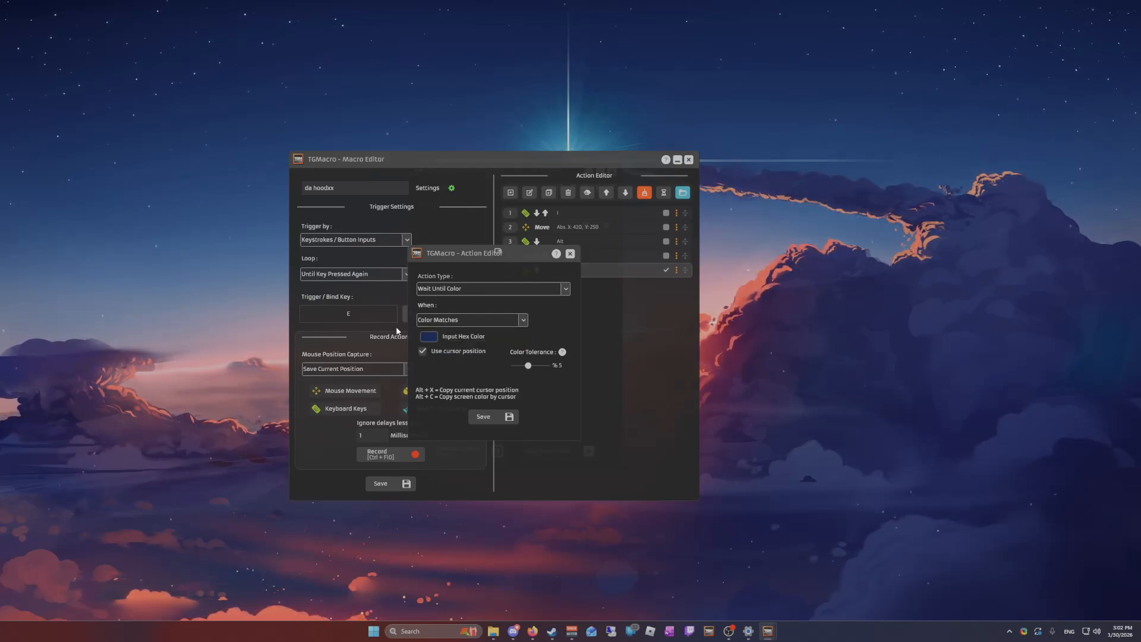
{"action": "left_click", "coordinate": [498, 418]}
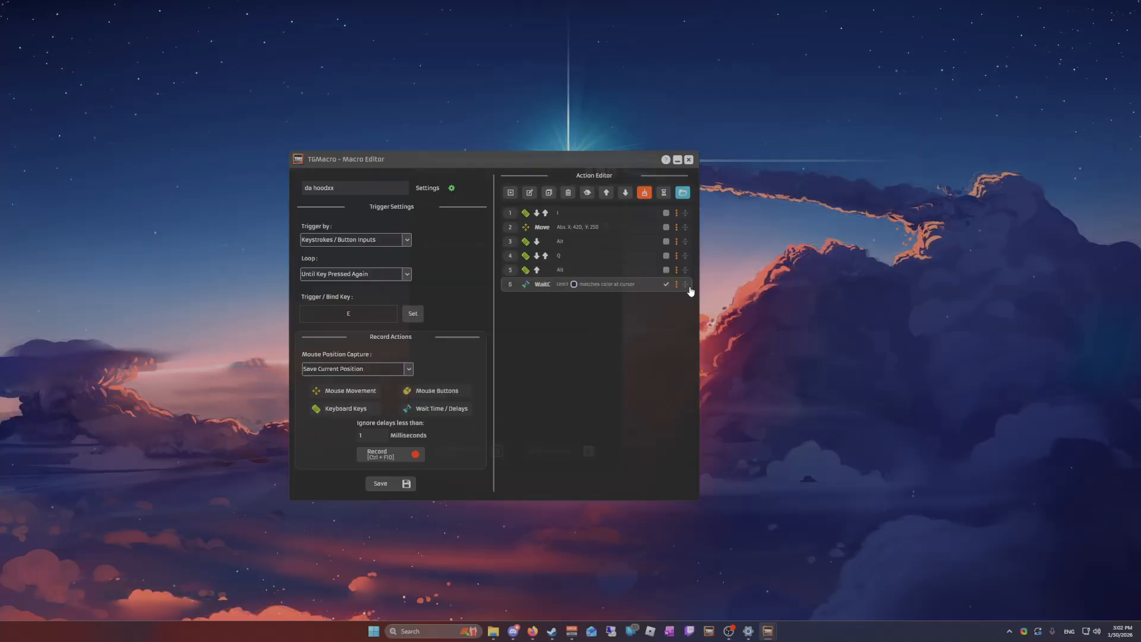
Delete the color wait action and try moving the Alt release action above and back below the Q key action
{"action": "left_click", "coordinate": [568, 192]}
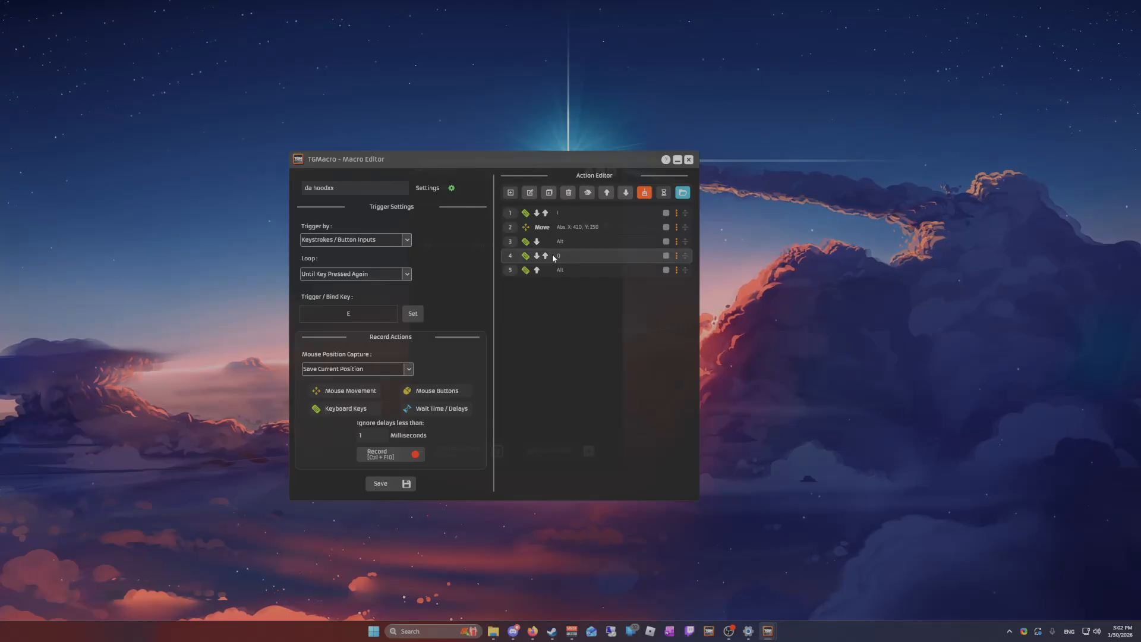
{"action": "left_click", "coordinate": [582, 268]}
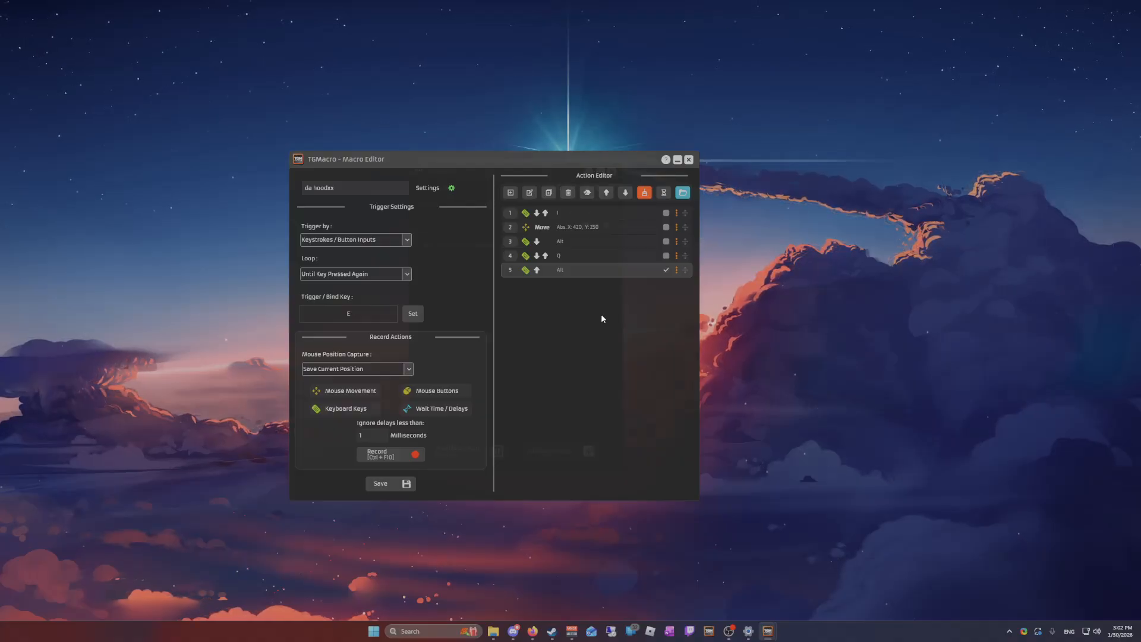
{"action": "left_click", "coordinate": [607, 192]}
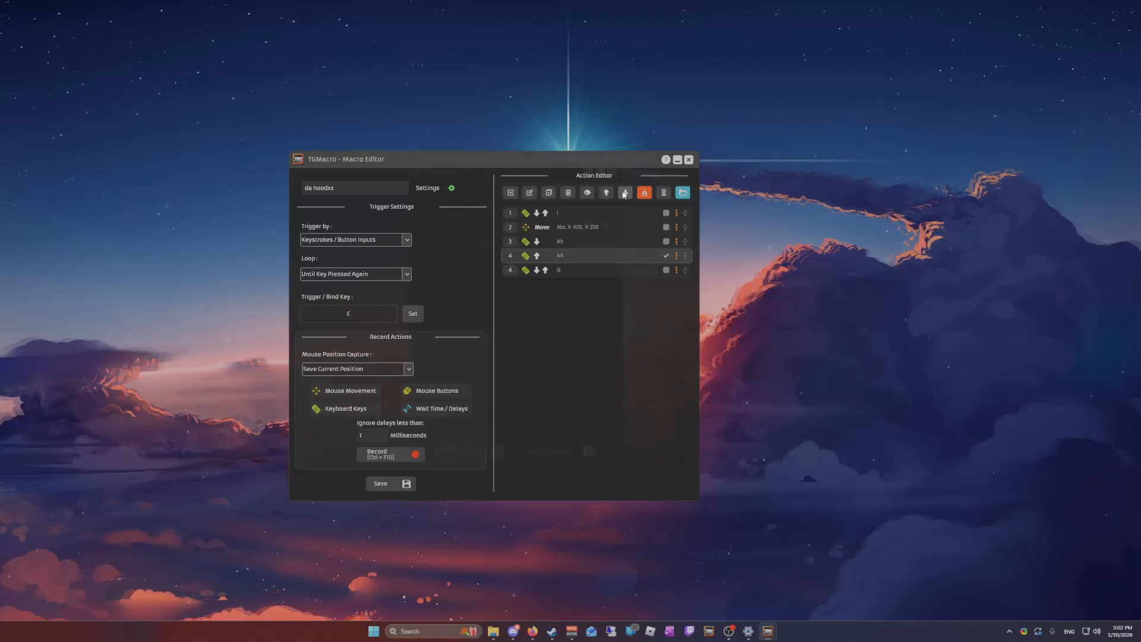
{"action": "left_click", "coordinate": [622, 194]}
{"action": "left_click", "coordinate": [607, 194]}
{"action": "left_click", "coordinate": [624, 194]}
{"action": "left_click", "coordinate": [610, 195]}
{"action": "left_click", "coordinate": [625, 194]}
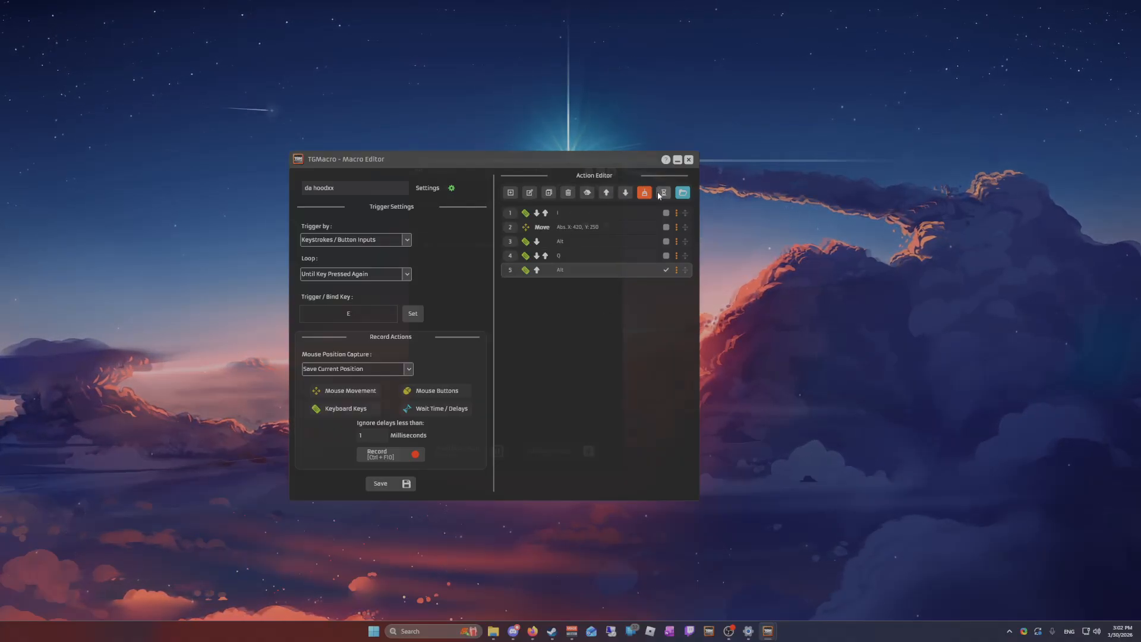
Apply a wait time adjustment of 100 milliseconds to all wait actions, reopen the Wait Adjuster and close it
{"action": "left_click", "coordinate": [662, 194]}
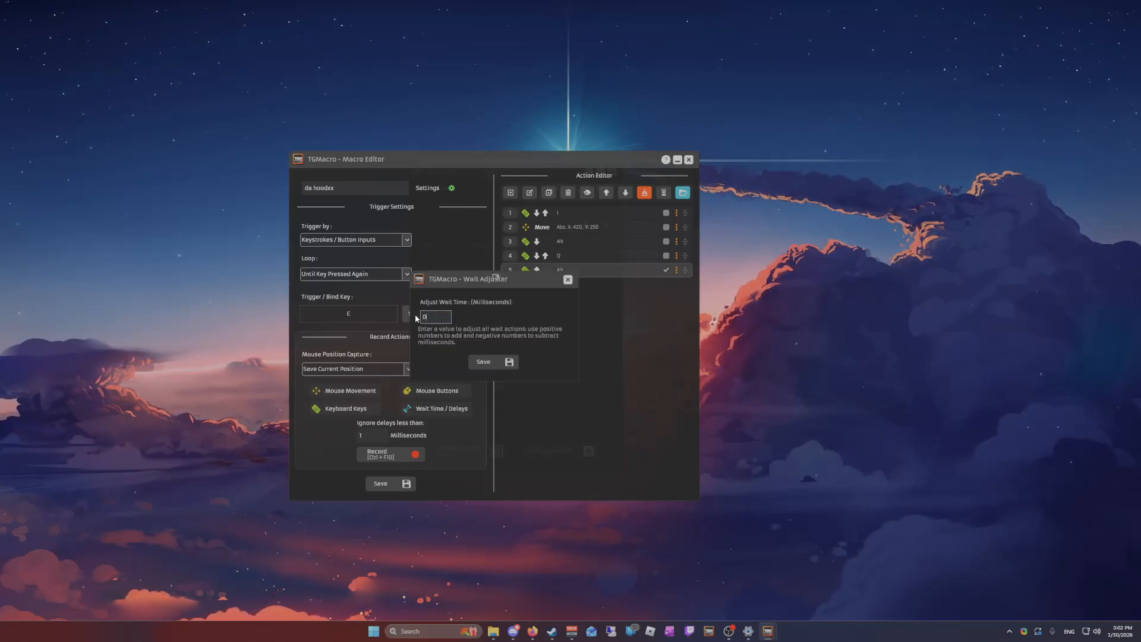
{"action": "type", "text": "100"}
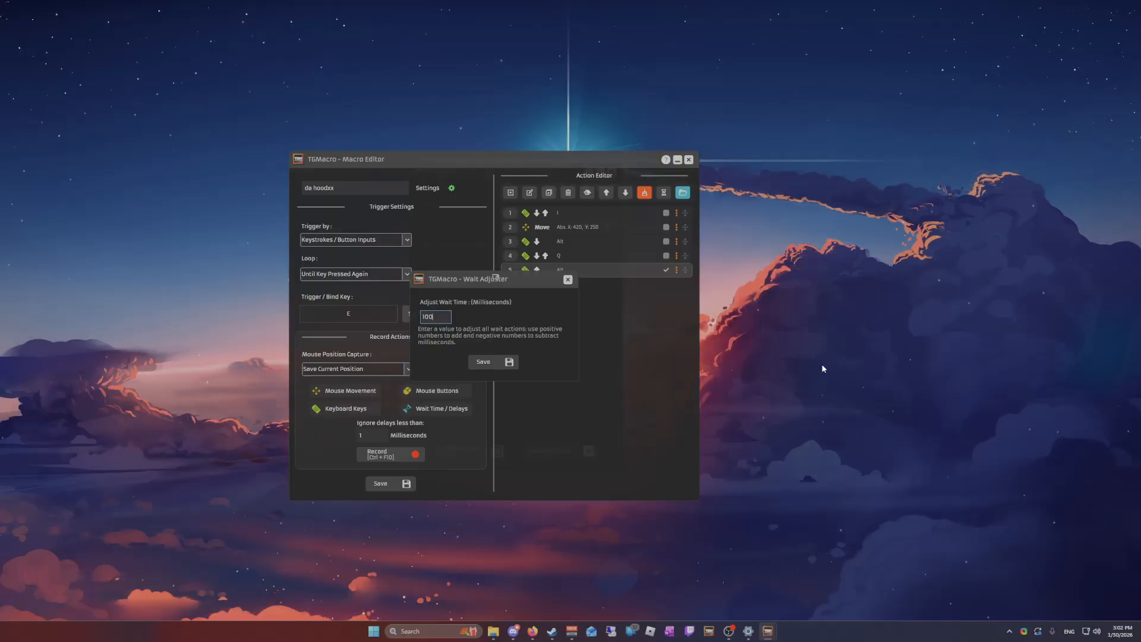
{"action": "left_click", "coordinate": [505, 363]}
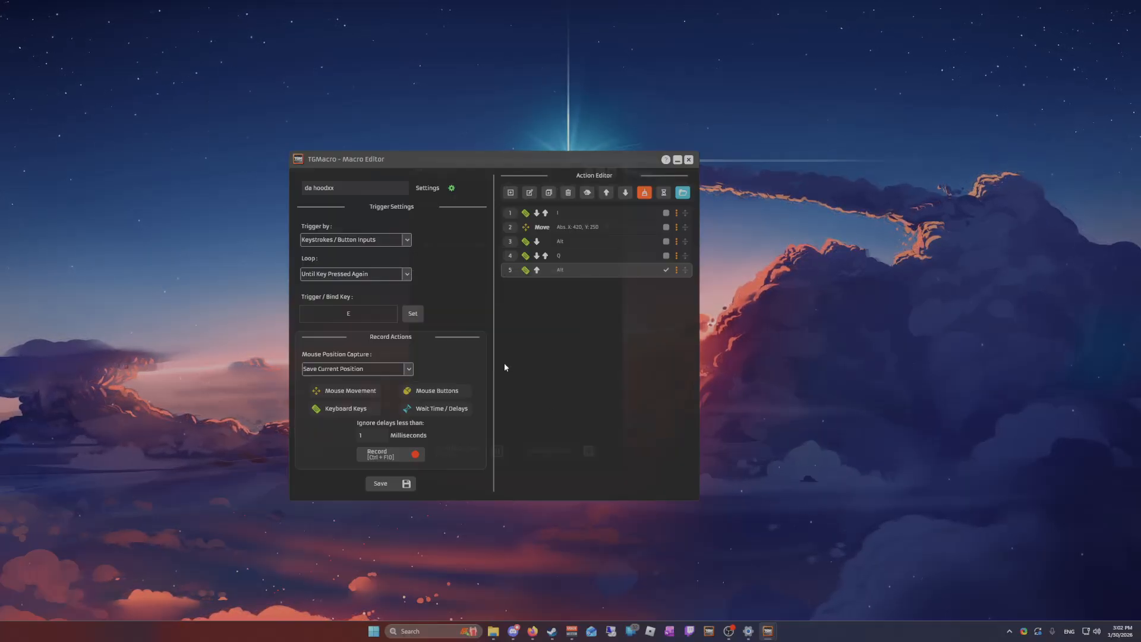
{"action": "left_click", "coordinate": [664, 192]}
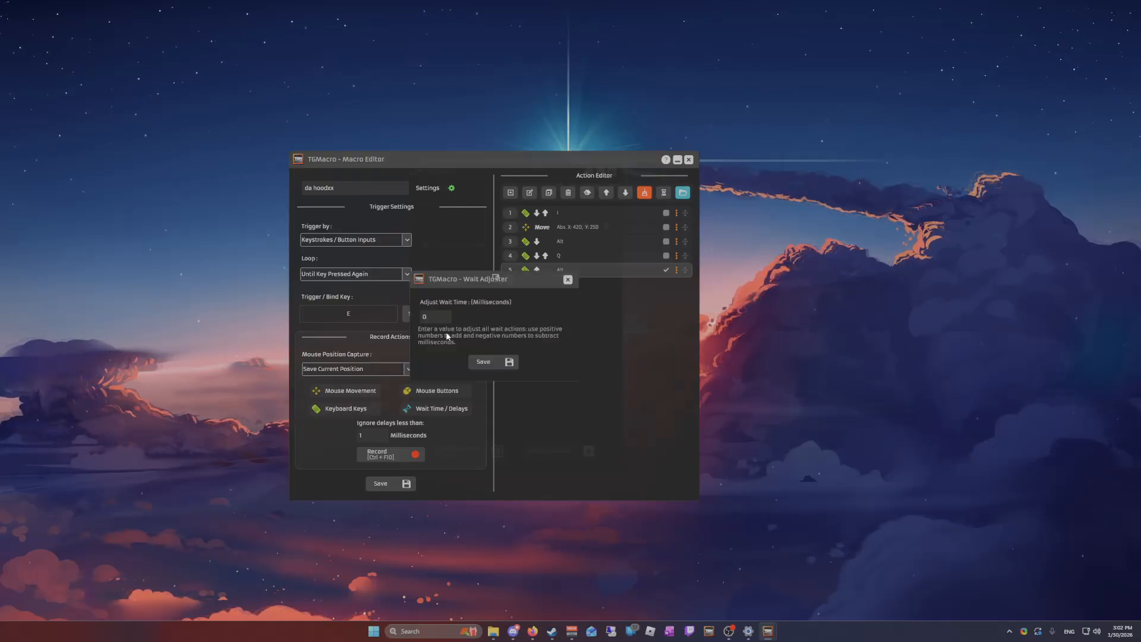
{"action": "left_click", "coordinate": [568, 280]}
Add a Wait / Delay action of 100 milliseconds at the end of the action list
{"action": "left_click", "coordinate": [511, 192]}
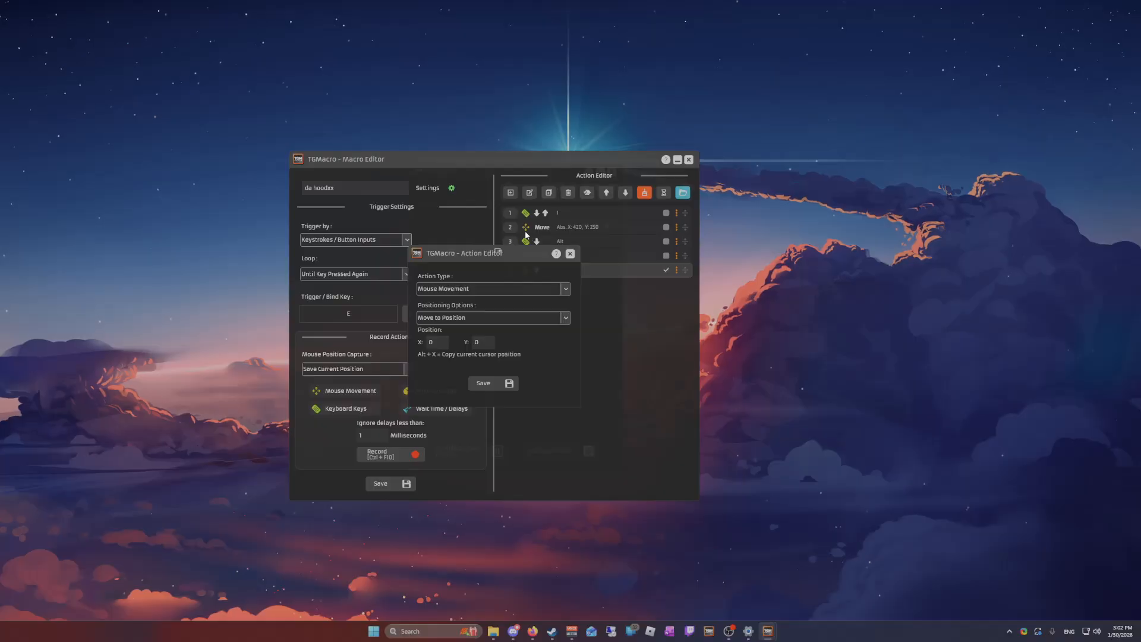
{"action": "left_click", "coordinate": [462, 289]}
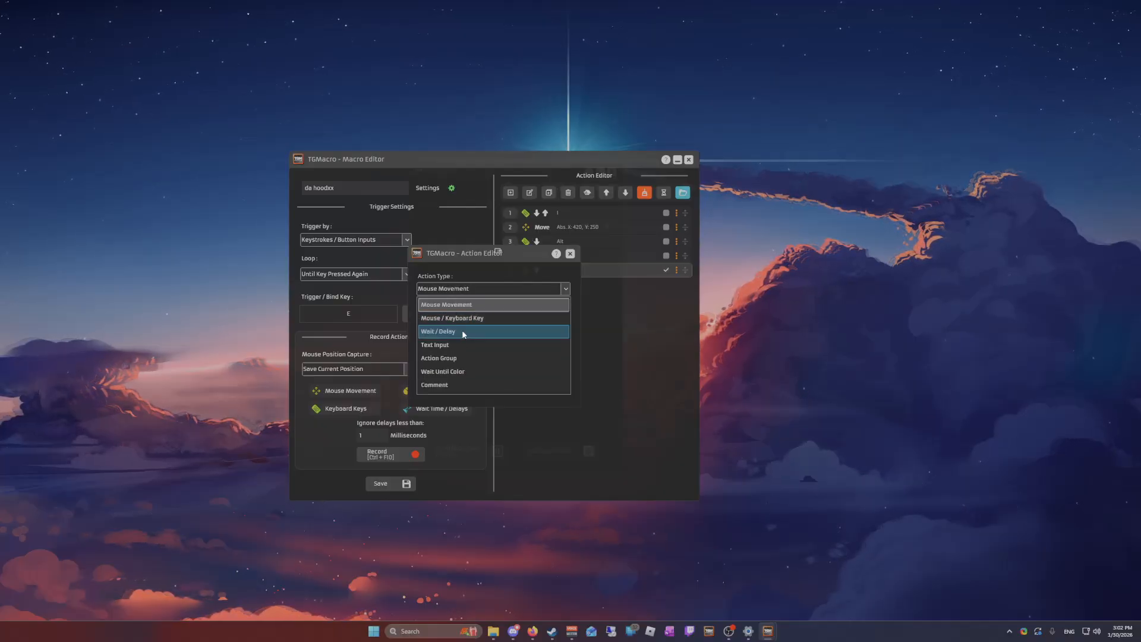
{"action": "left_click", "coordinate": [445, 328]}
{"action": "left_click_drag", "start_coordinate": [435, 331], "coordinate": [374, 331]}
{"action": "type", "text": "100"}
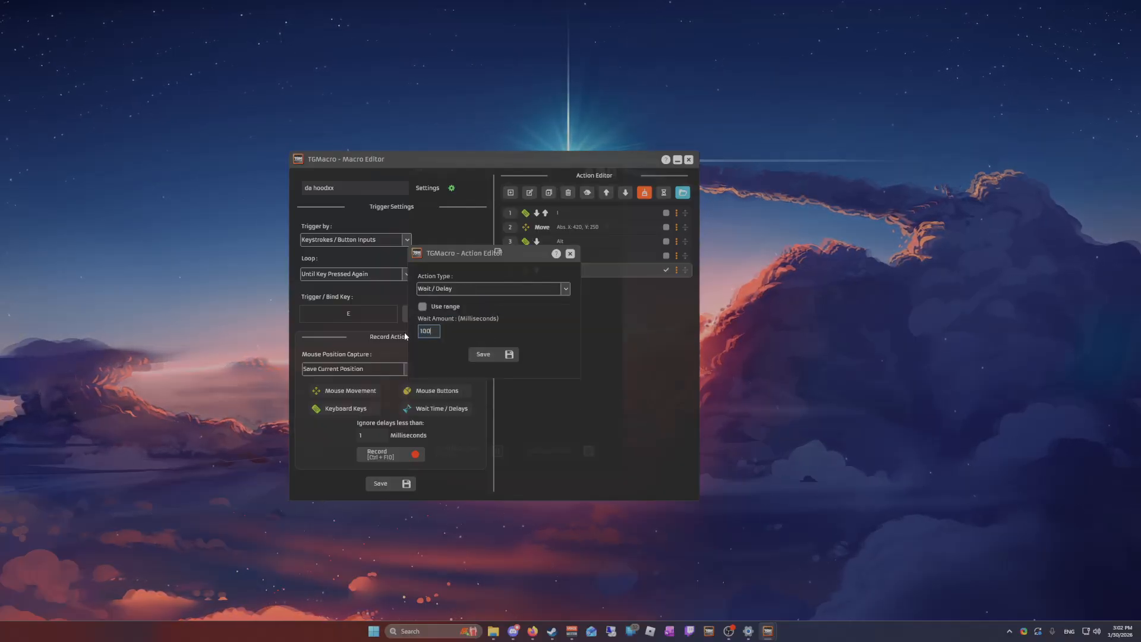
{"action": "left_click", "coordinate": [496, 354]}
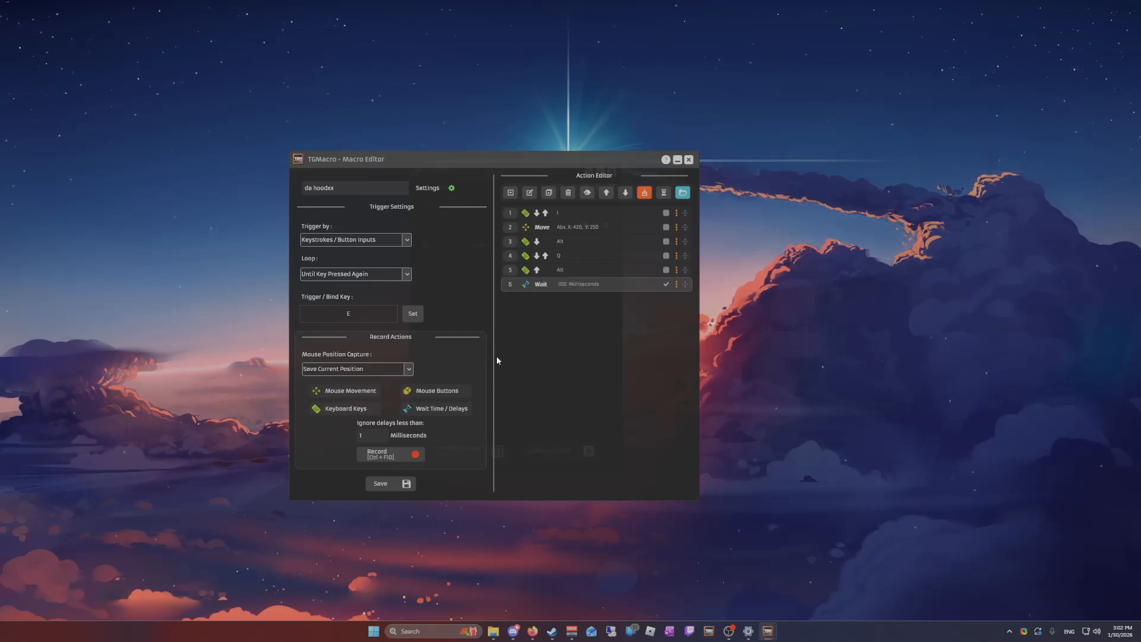
Try to group the wait action, and duplicate it until the macro has five 100-millisecond waits
{"action": "left_click", "coordinate": [587, 194]}
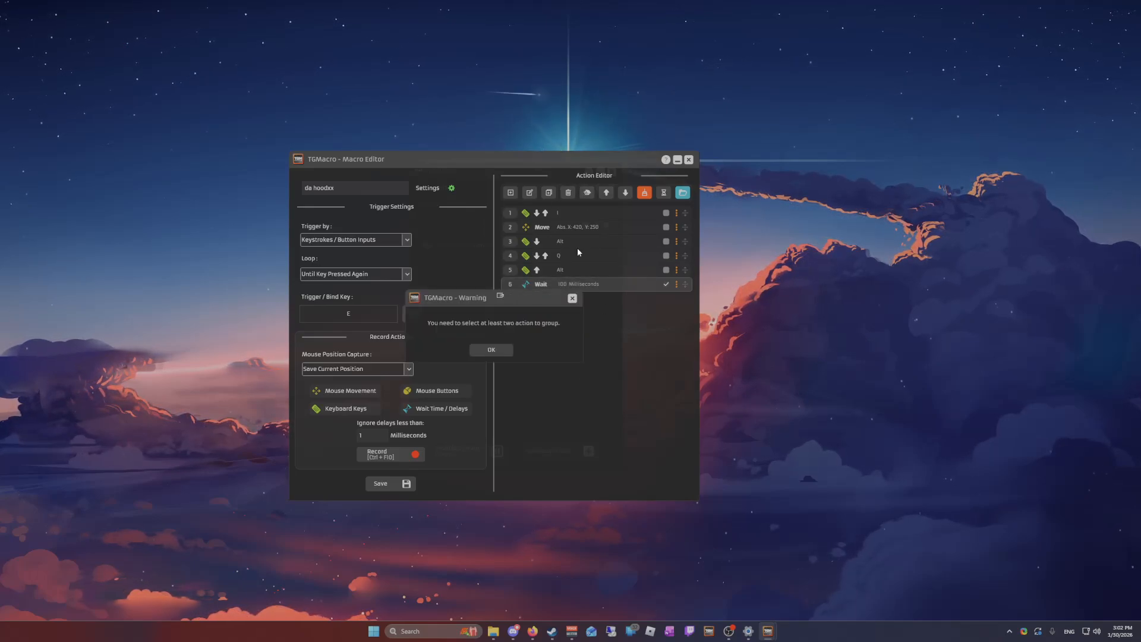
{"action": "left_click", "coordinate": [571, 299]}
{"action": "left_click", "coordinate": [548, 193]}
{"action": "left_click", "coordinate": [548, 192]}
{"action": "left_click", "coordinate": [548, 193]}
{"action": "left_click", "coordinate": [549, 193]}
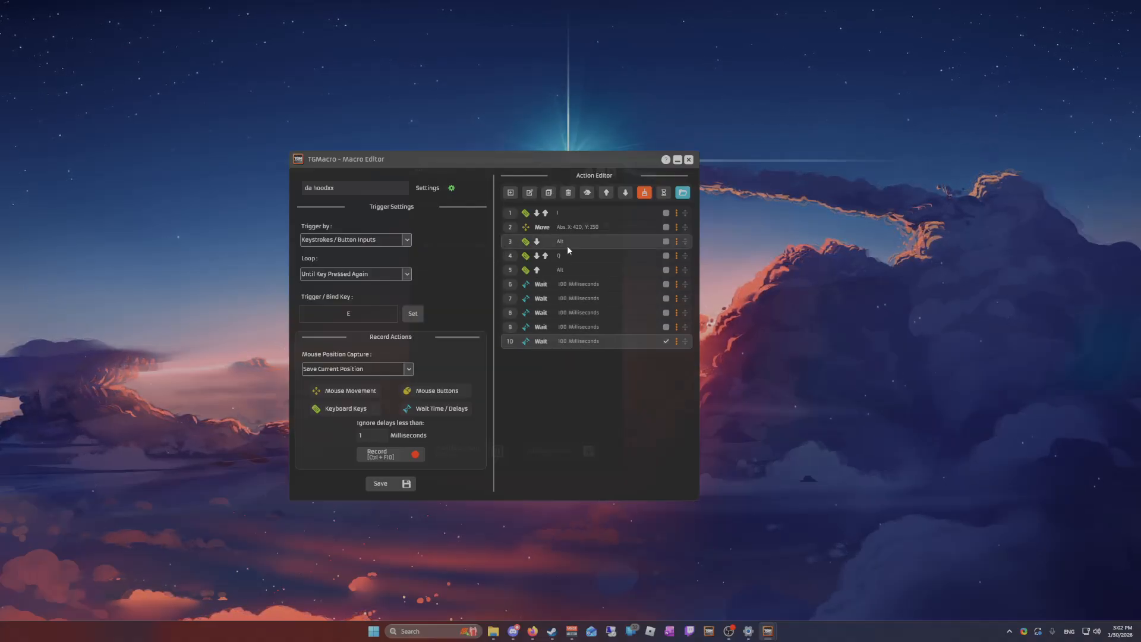
Place one wait after each key and movement action, and adjust all wait times by -50 milliseconds
{"action": "left_click_drag", "start_coordinate": [686, 284], "coordinate": [685, 229]}
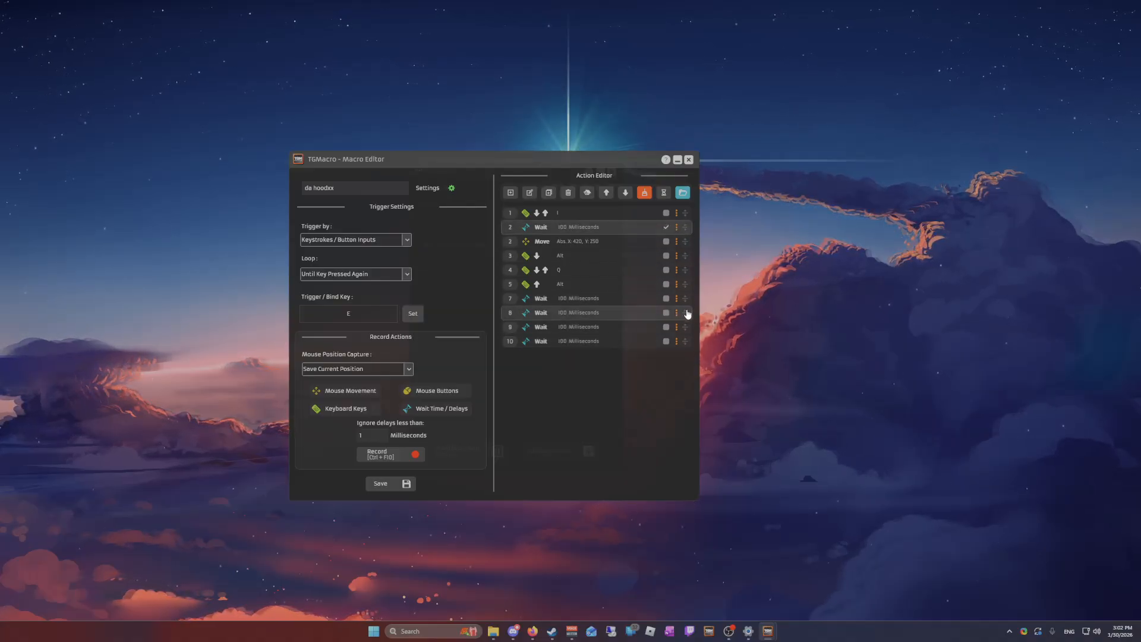
{"action": "left_click_drag", "start_coordinate": [685, 313], "coordinate": [681, 286]}
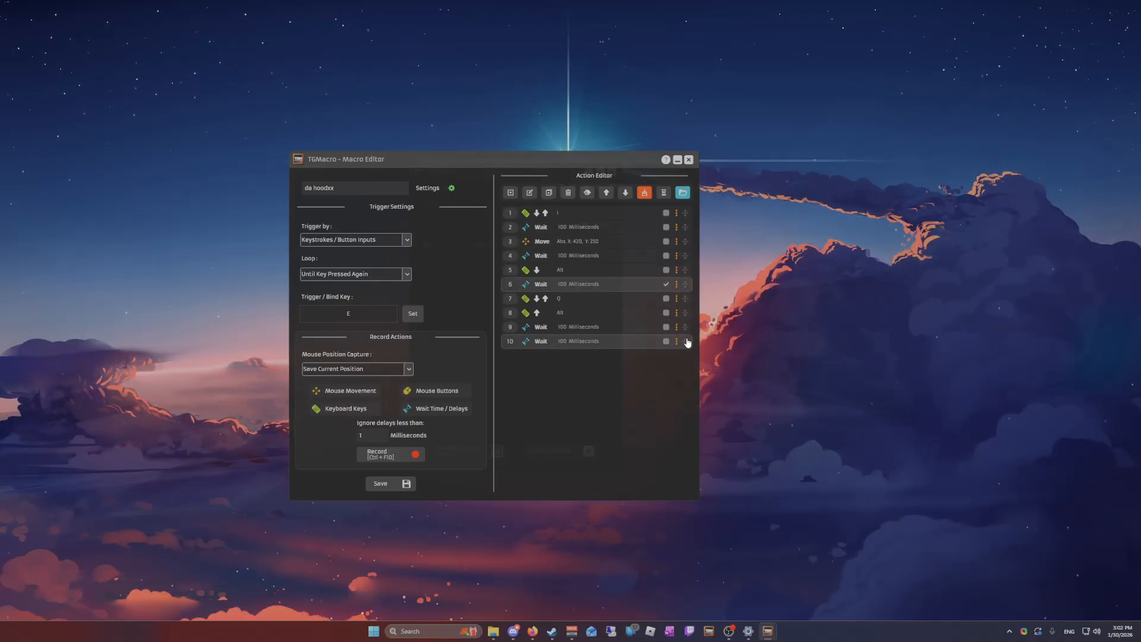
{"action": "left_click_drag", "start_coordinate": [685, 340], "coordinate": [687, 315]}
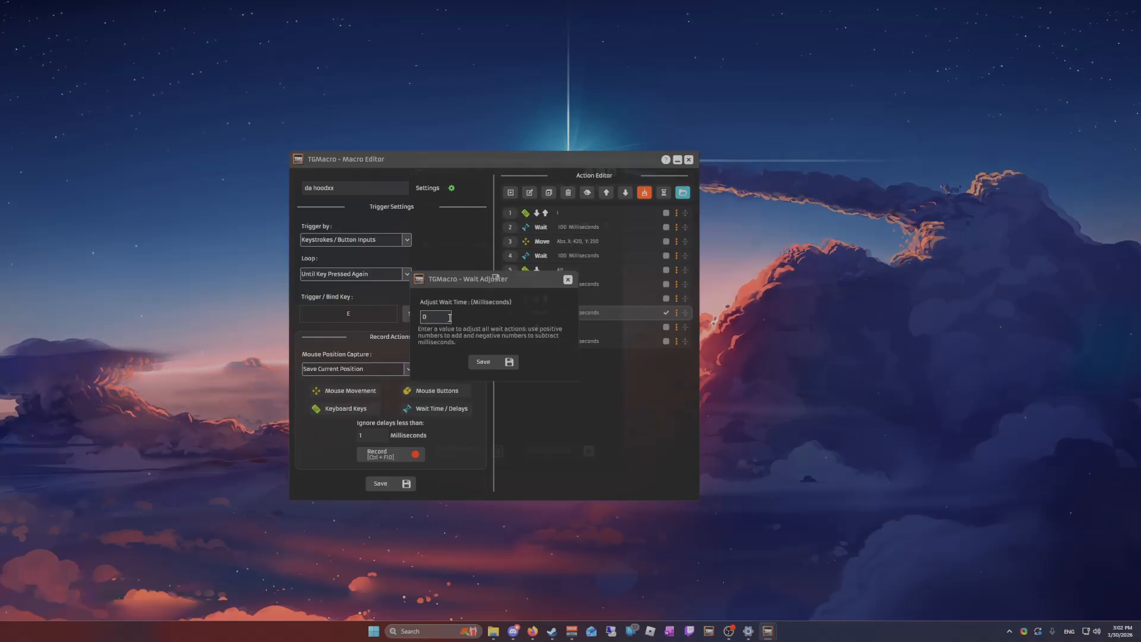
{"action": "type", "text": "-50"}
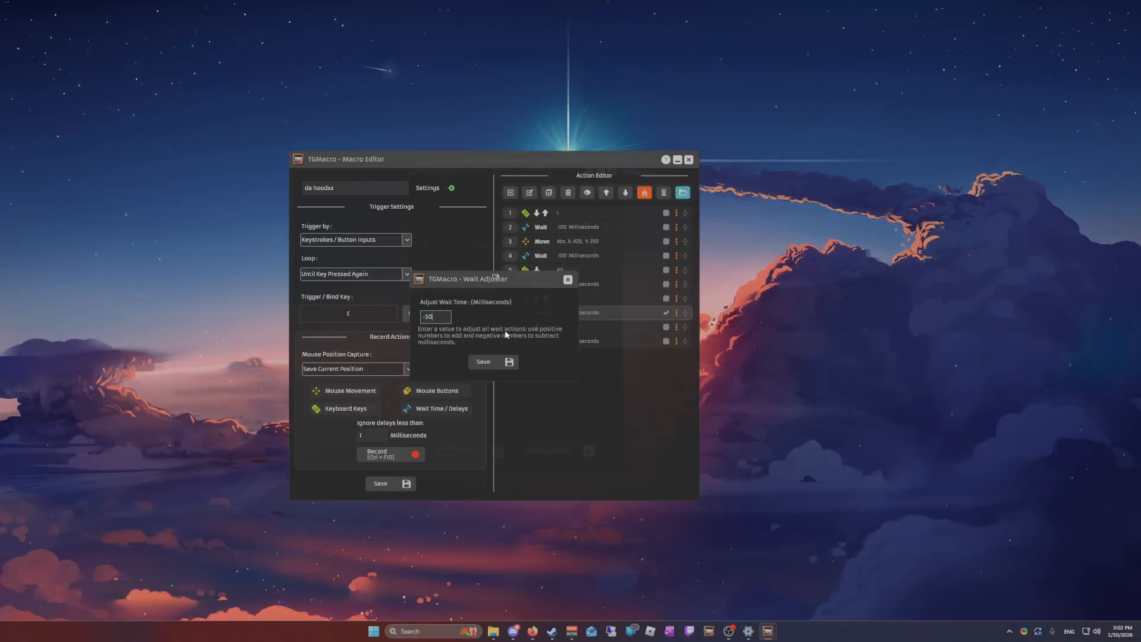
{"action": "left_click", "coordinate": [493, 361]}
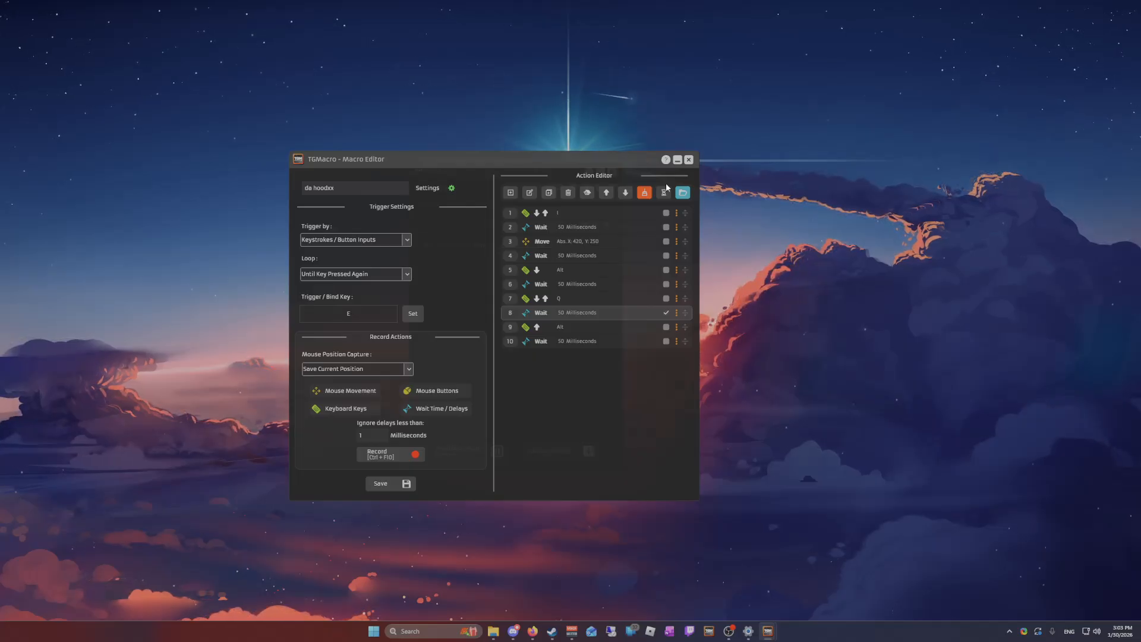
Cancel a newly started action and close the macro editor, discarding the unsaved changes
{"action": "left_click", "coordinate": [510, 193]}
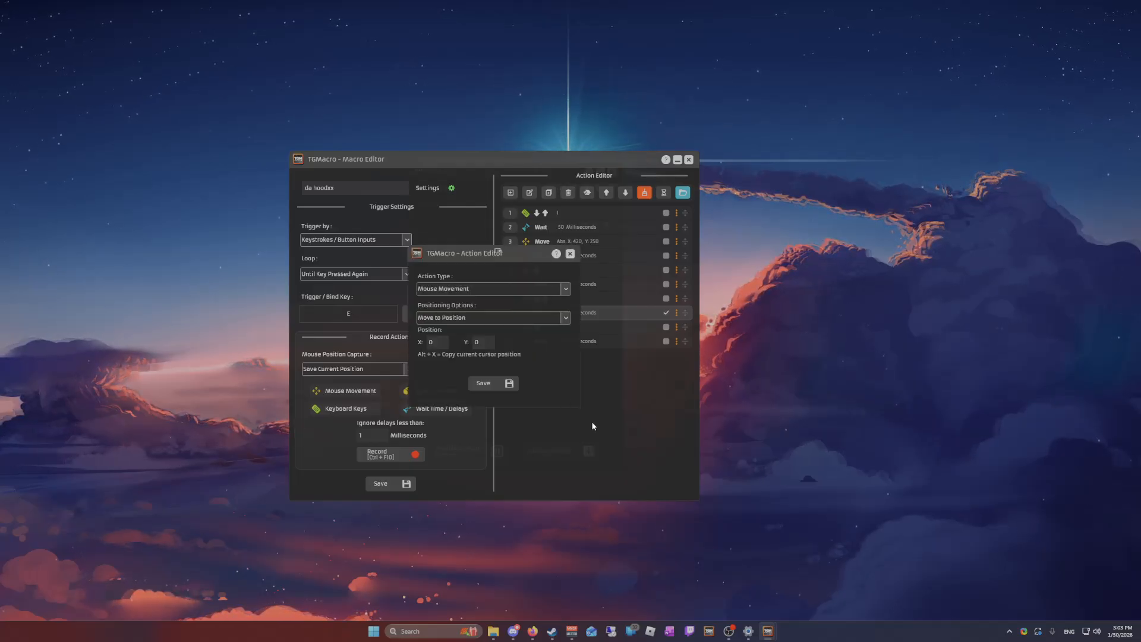
{"action": "left_click", "coordinate": [571, 255]}
{"action": "left_click", "coordinate": [688, 160]}
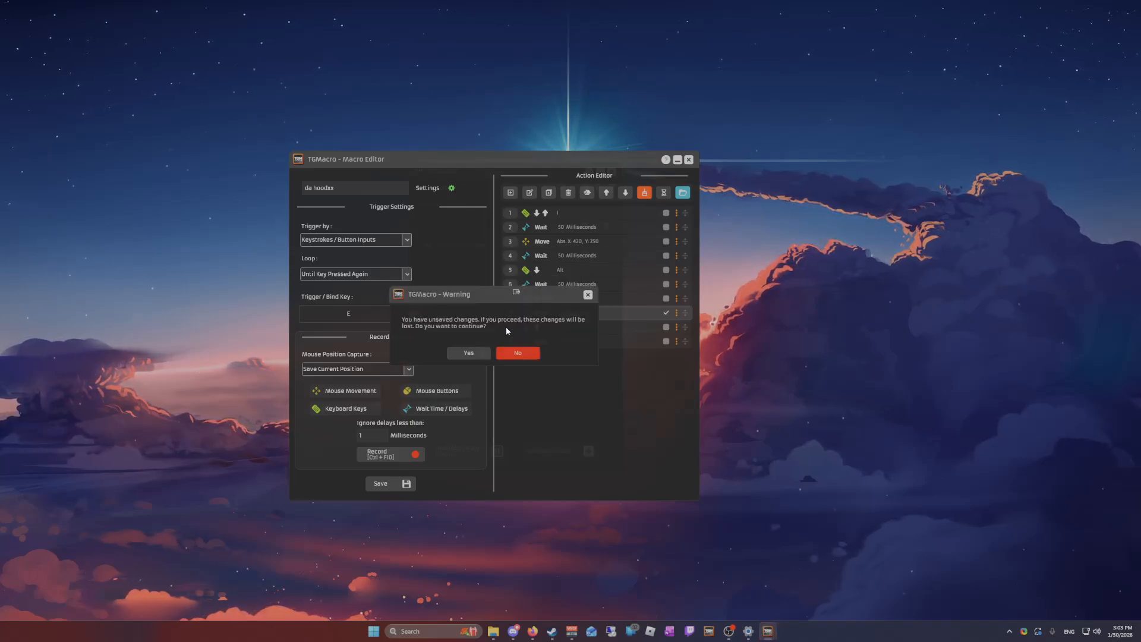
{"action": "left_click", "coordinate": [521, 353]}
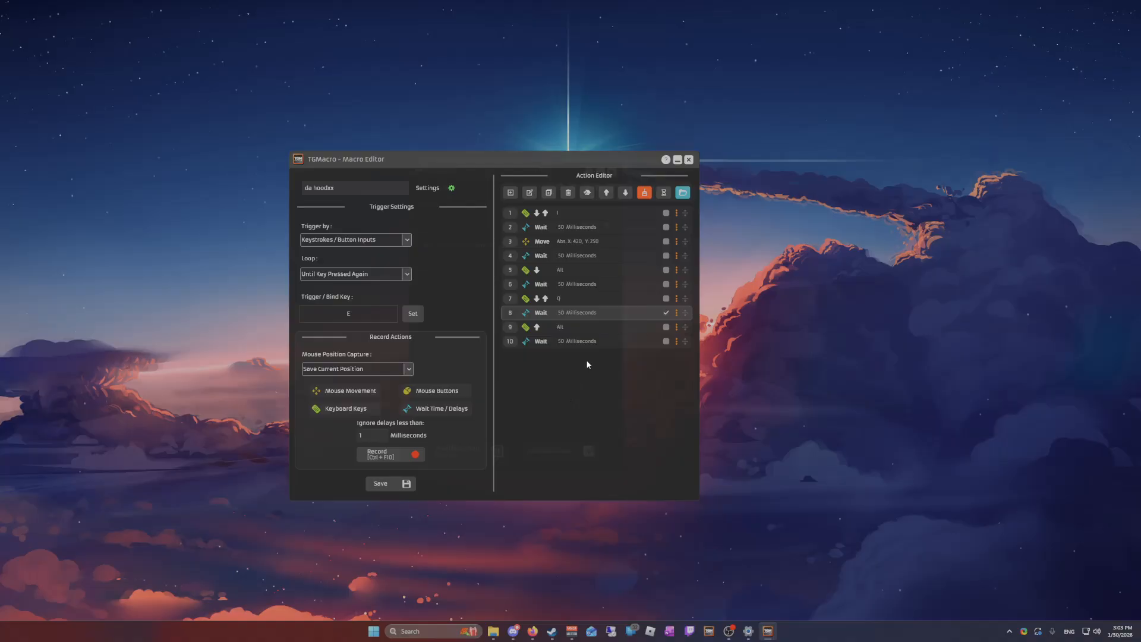
{"action": "left_click", "coordinate": [688, 159]}
{"action": "left_click", "coordinate": [461, 352]}
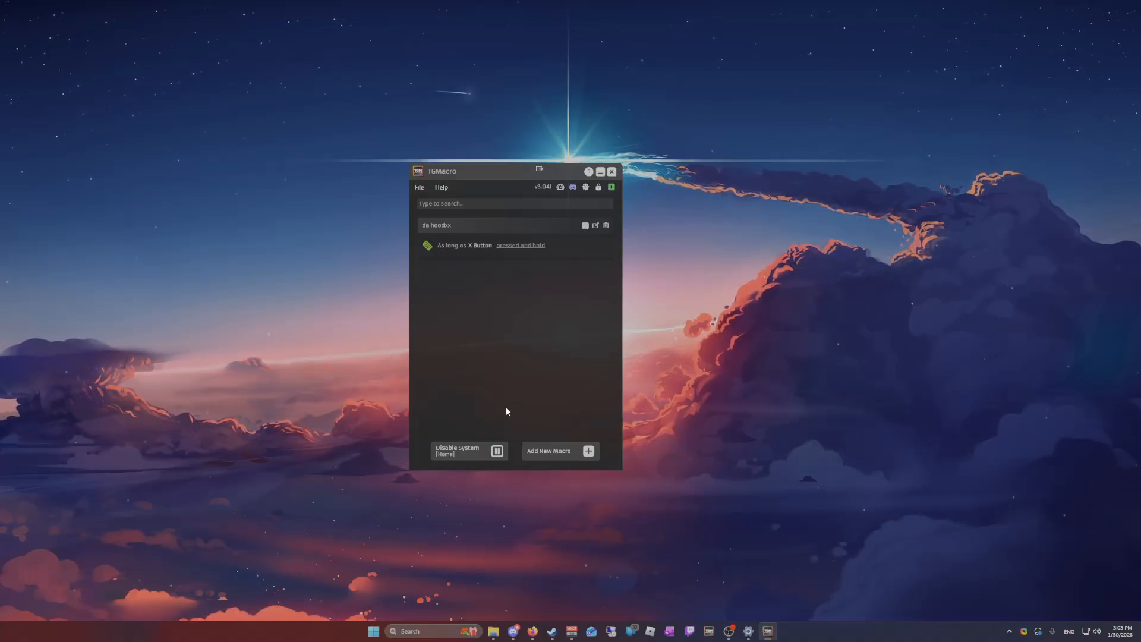
Disable the da hoodxx macro in the macro list and enable it again
{"action": "left_click", "coordinate": [428, 249]}
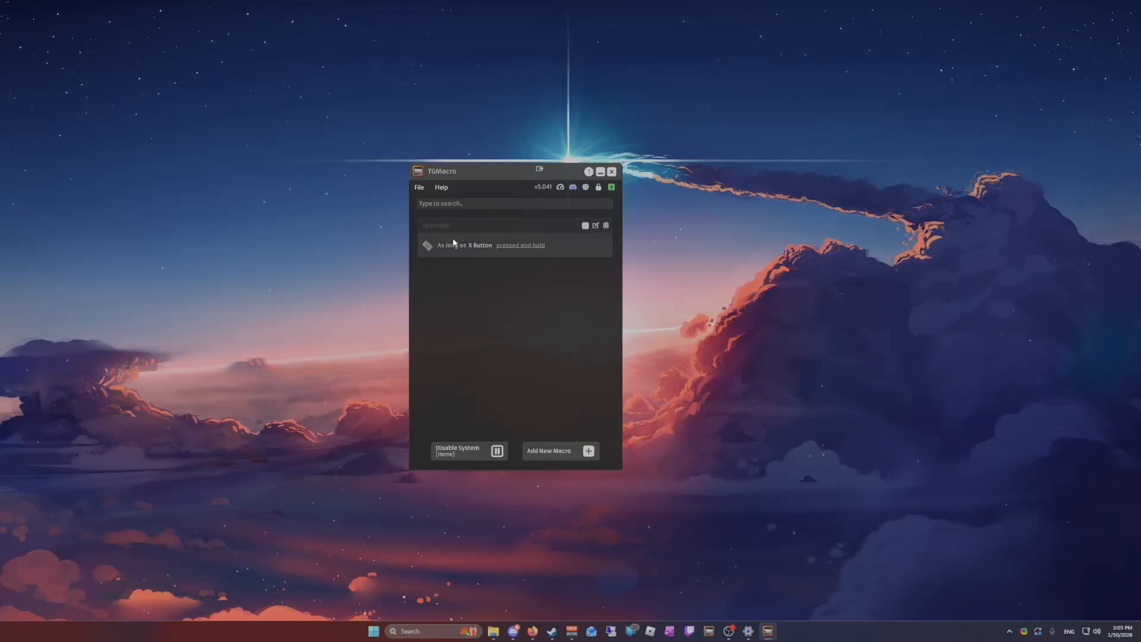
{"action": "left_click", "coordinate": [452, 248]}
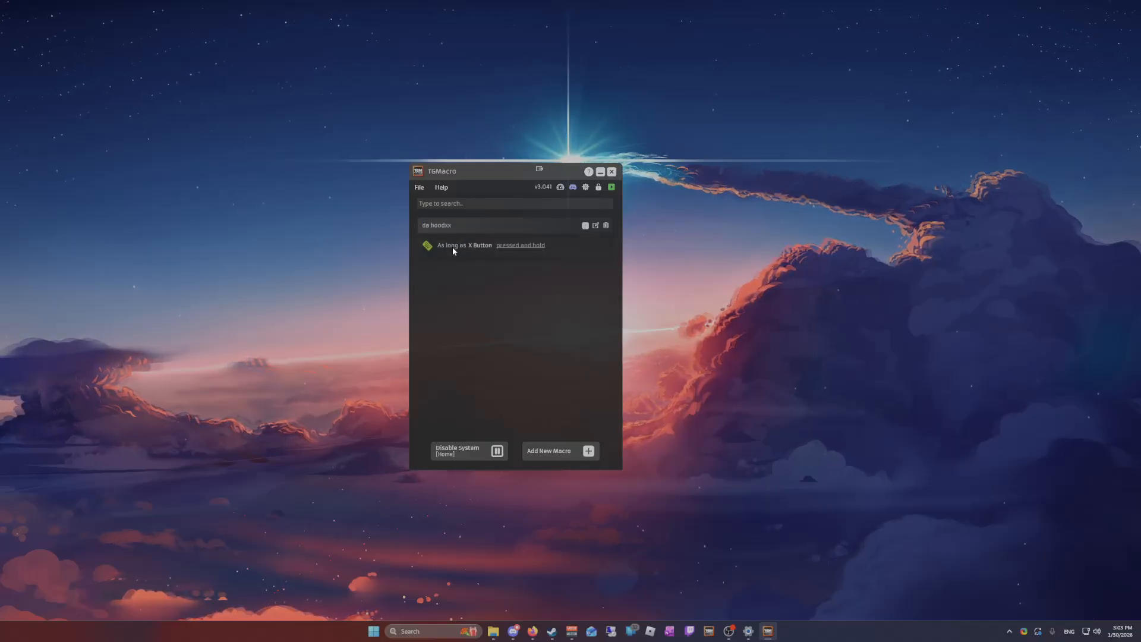
Start a new macro named asd, and open a new action and cancel it
{"action": "left_click", "coordinate": [569, 454]}
{"action": "type", "text": "asd"}
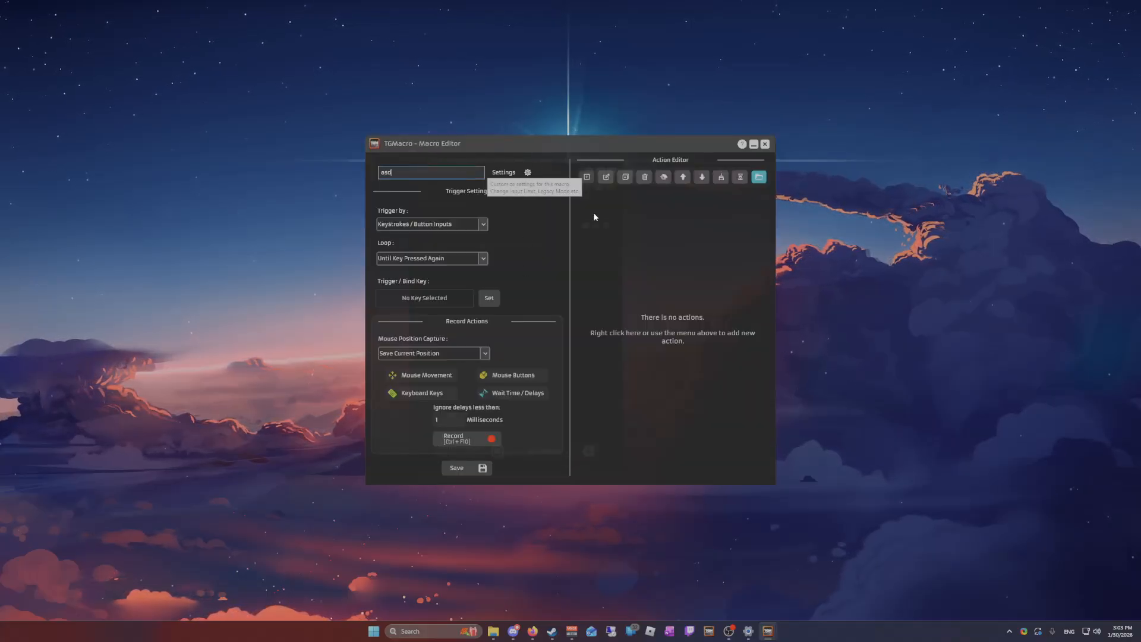
{"action": "left_click", "coordinate": [587, 177]}
{"action": "key", "text": "Escape"}
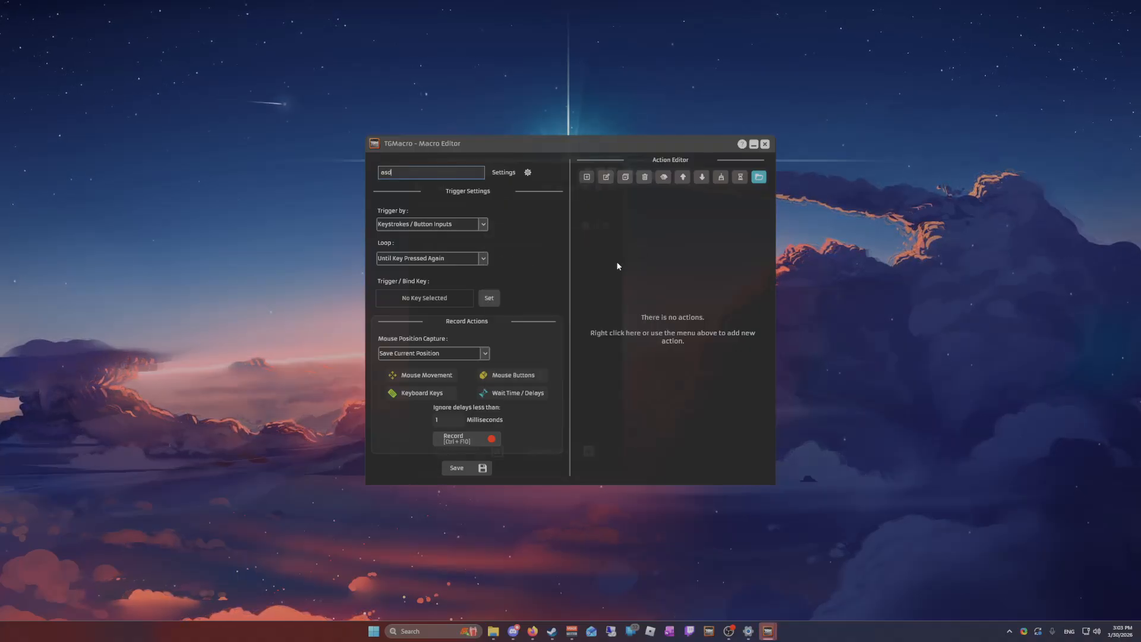
Record a short sequence of mouse actions into the asd macro, and save it with A as its trigger key
{"action": "left_click", "coordinate": [466, 438]}
{"action": "left_click", "coordinate": [480, 444]}
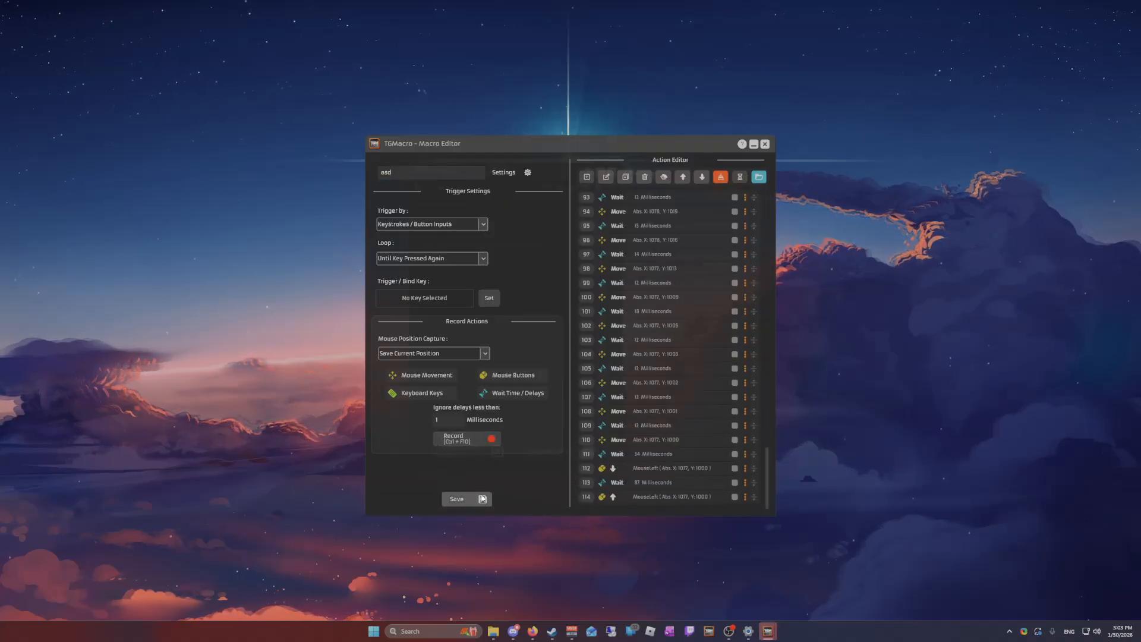
{"action": "left_click", "coordinate": [464, 498]}
{"action": "left_click", "coordinate": [567, 350]}
{"action": "left_click", "coordinate": [424, 297]}
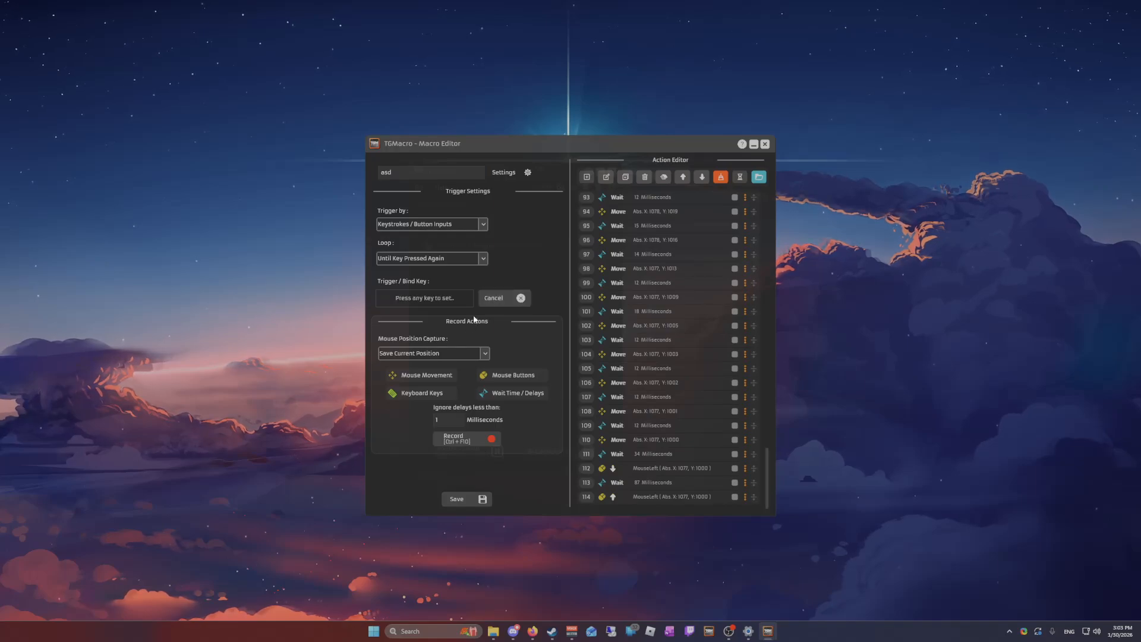
{"action": "key", "text": "a"}
{"action": "left_click", "coordinate": [457, 498]}
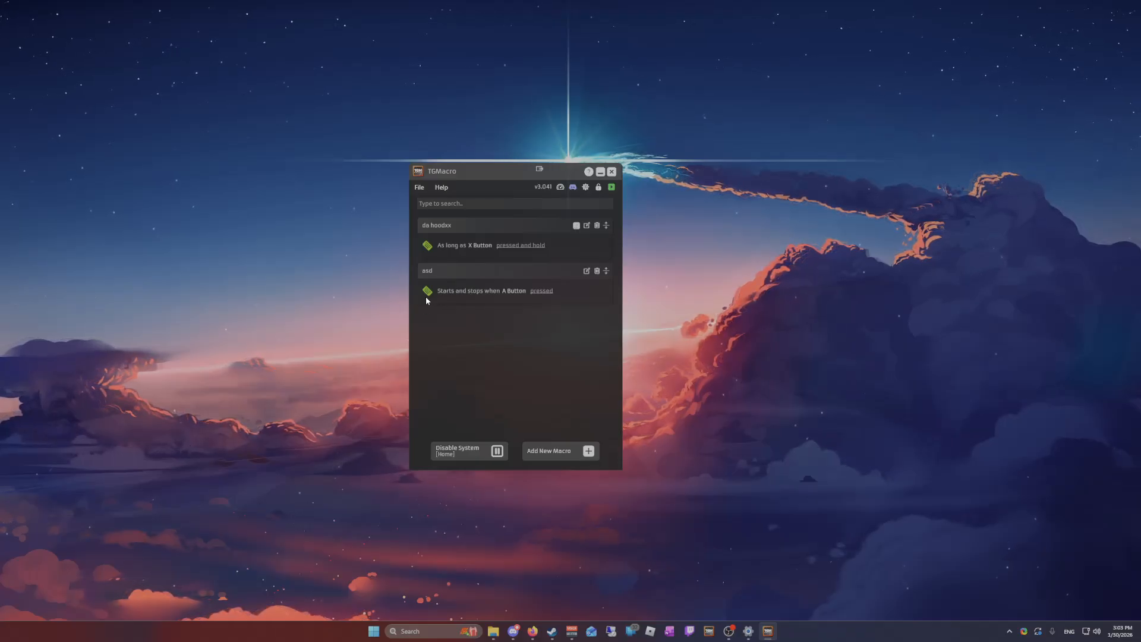
Disable and re-enable the da hoodxx macro, and switch the whole macro system off and on twice
{"action": "left_click", "coordinate": [434, 254]}
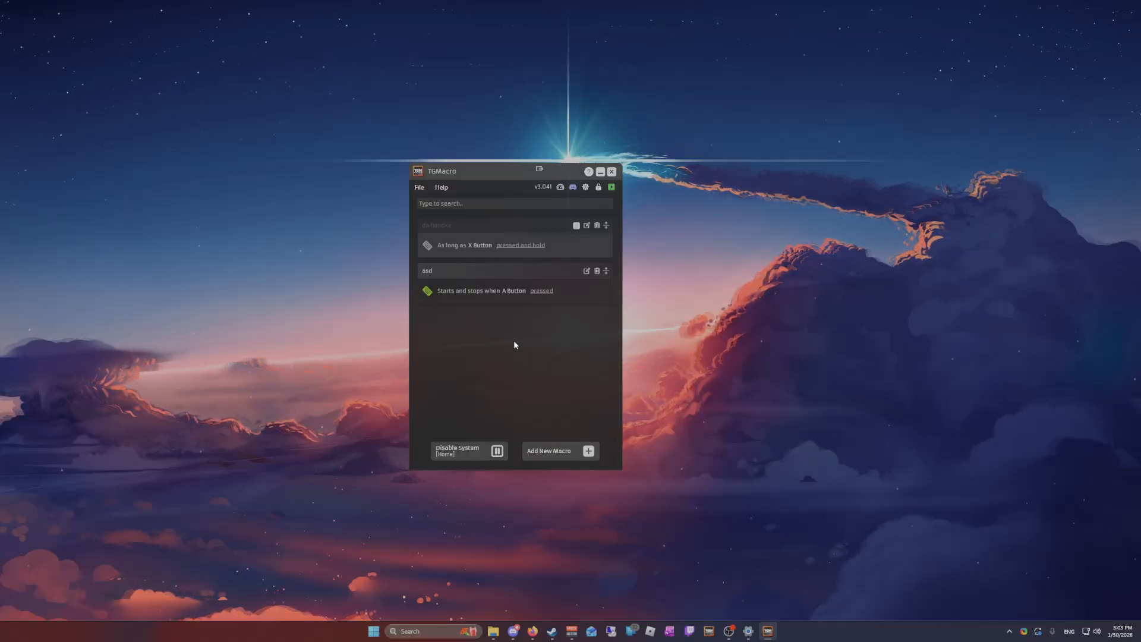
{"action": "left_click", "coordinate": [439, 246]}
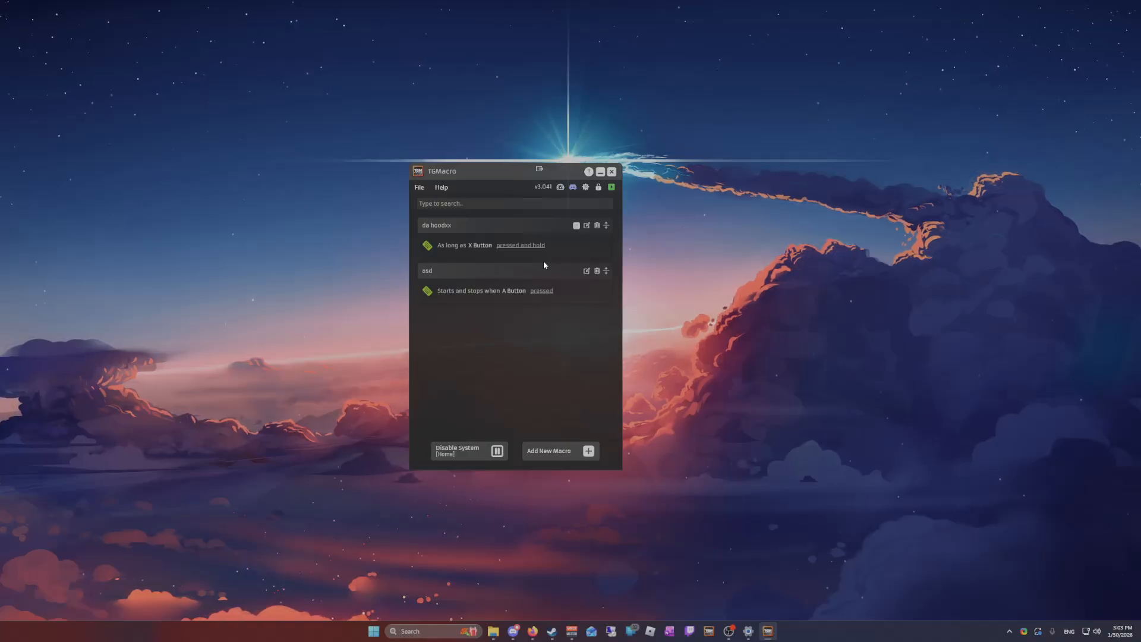
{"action": "left_click", "coordinate": [611, 188]}
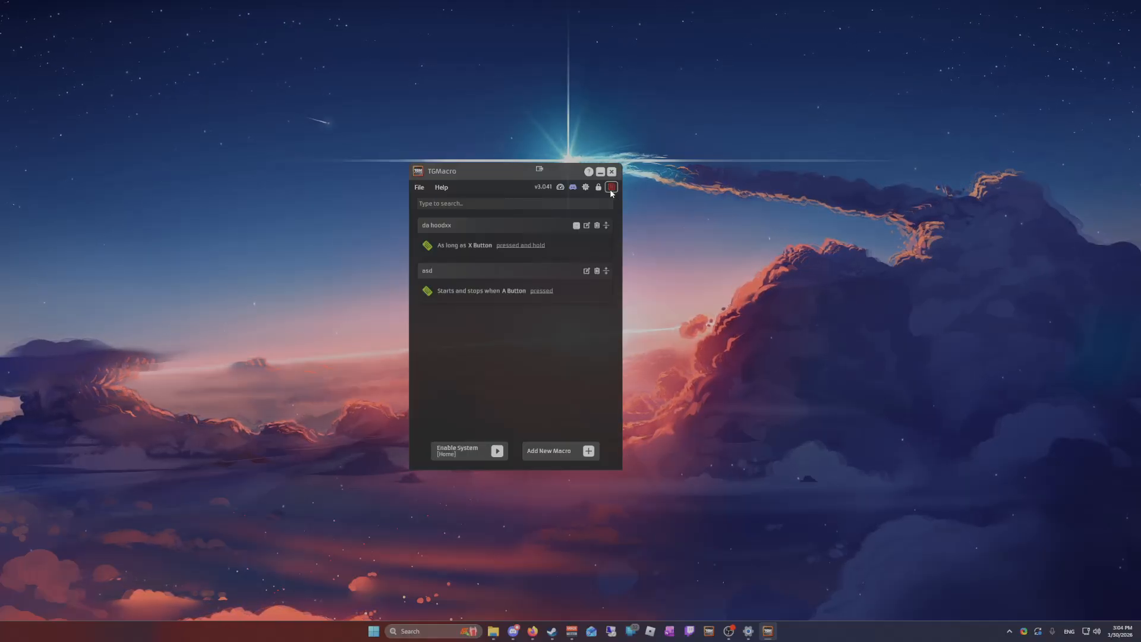
{"action": "left_click", "coordinate": [611, 189]}
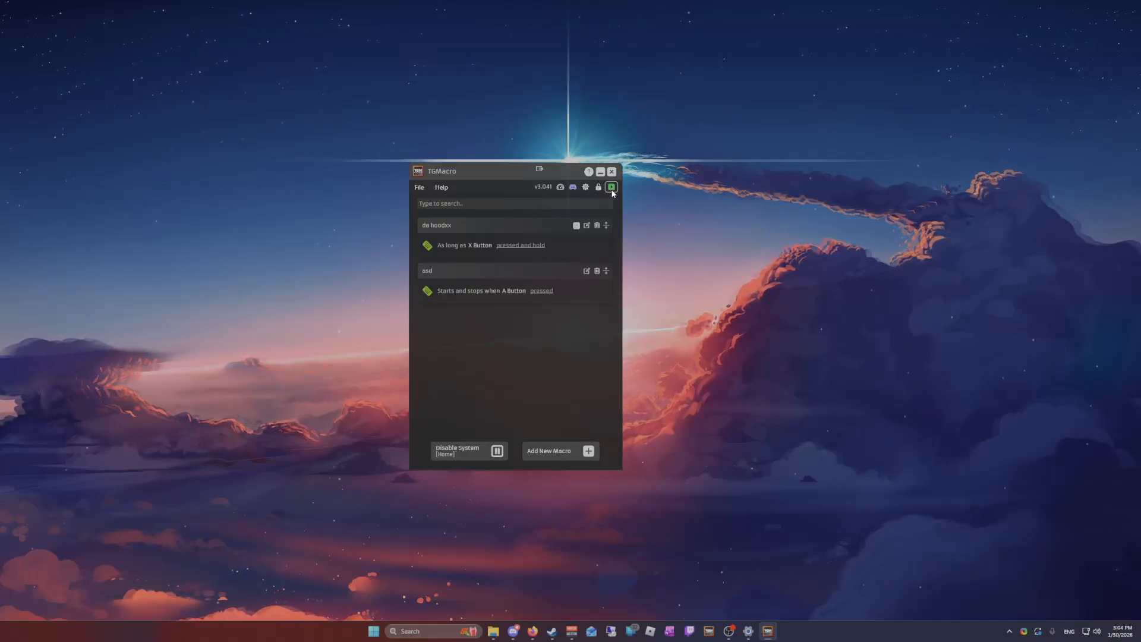
{"action": "left_click", "coordinate": [455, 460]}
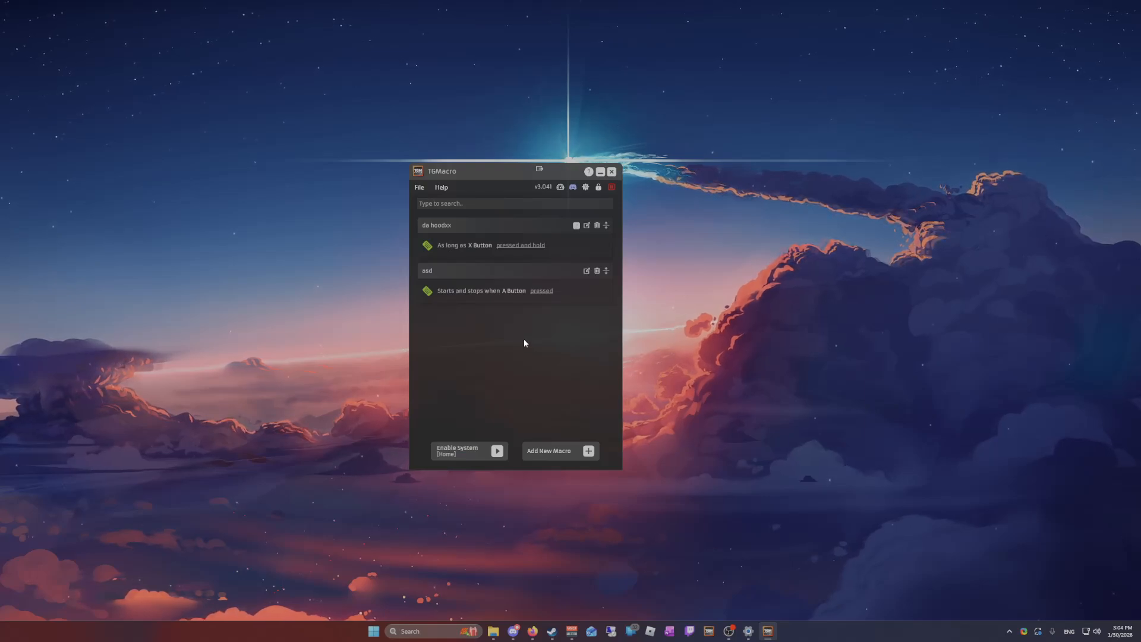
{"action": "key", "text": "Home"}
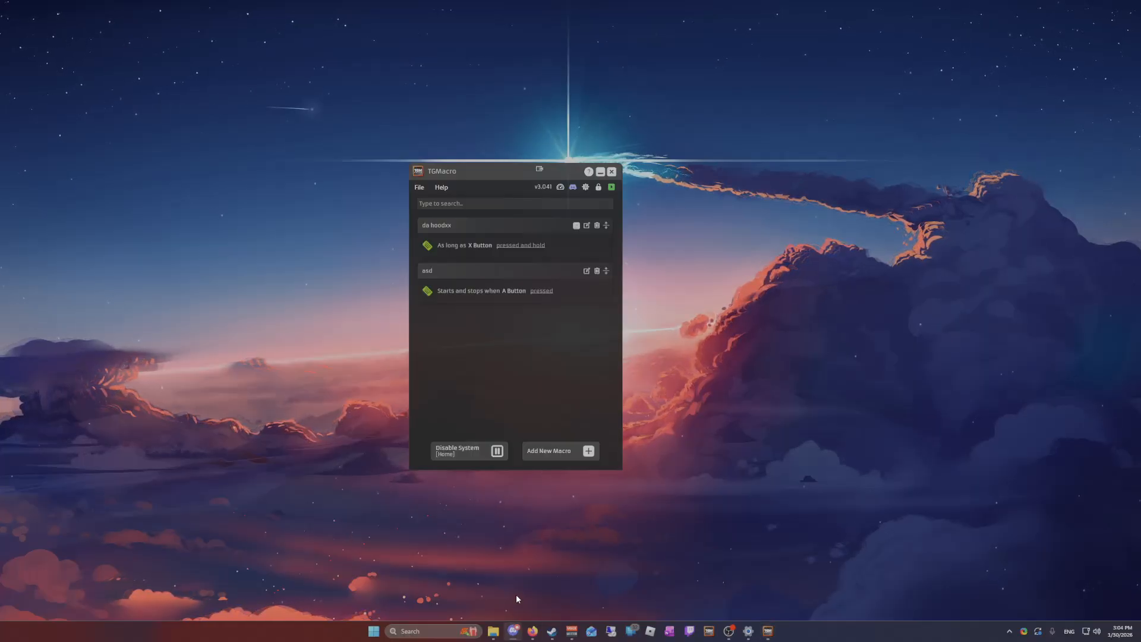
Switch to Discord, enter repeated asd text as an unsent draft in the Da hood macro post, and minimize Discord
{"action": "left_click", "coordinate": [513, 631]}
{"action": "key", "text": "alt+Tab"}
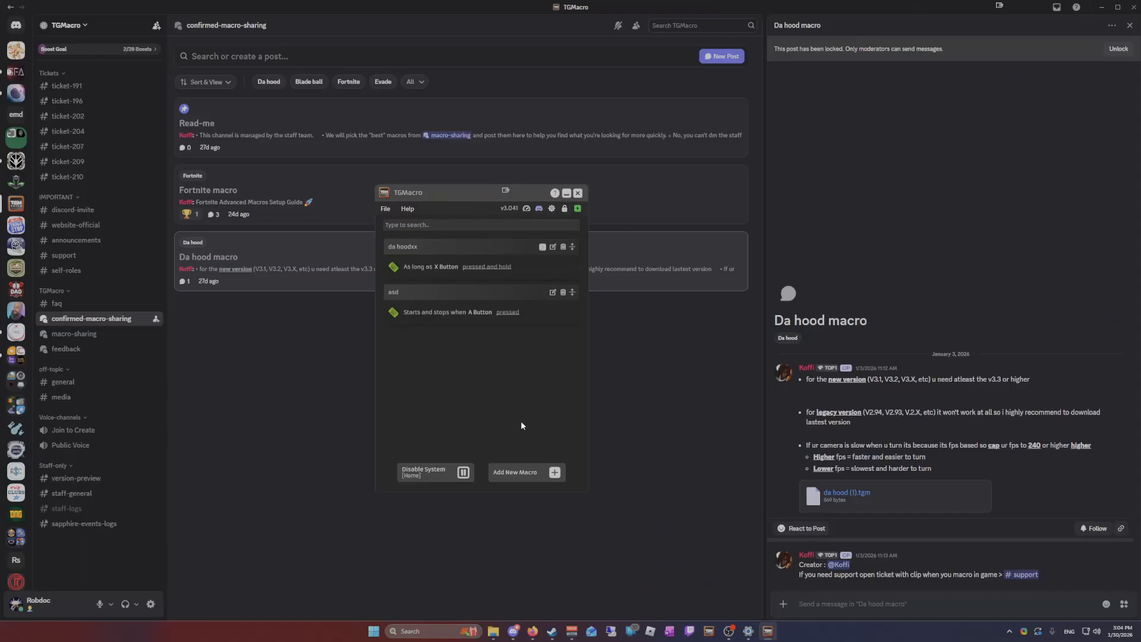
{"action": "left_click_drag", "start_coordinate": [406, 196], "coordinate": [794, 120]}
{"action": "left_click", "coordinate": [835, 611]}
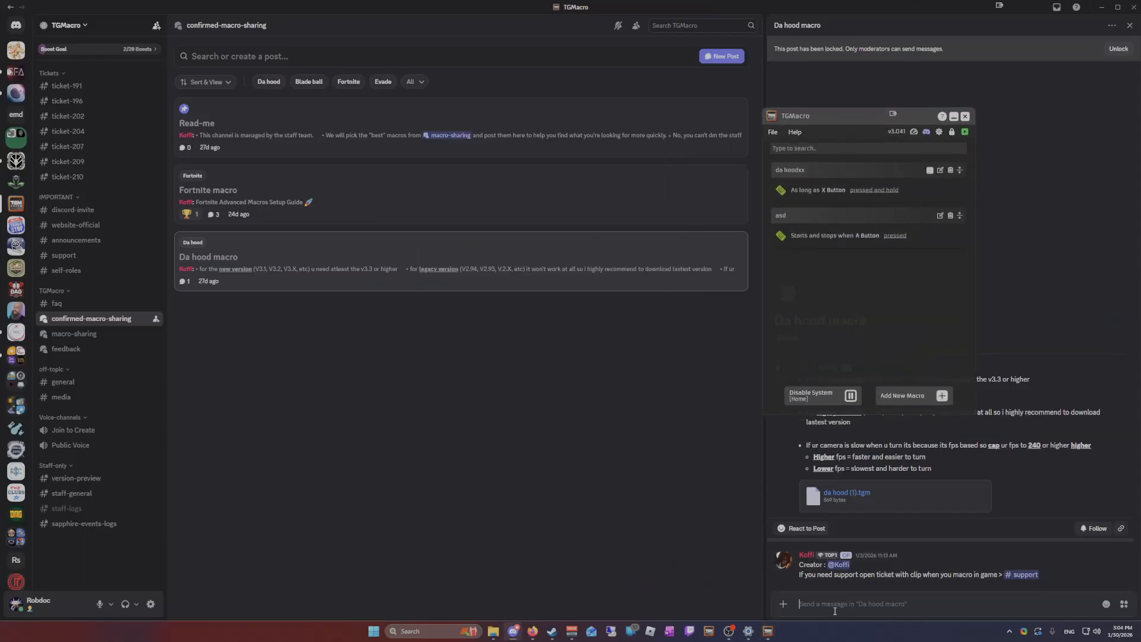
{"action": "type", "text": "asdasdasdasdasdasdasda"}
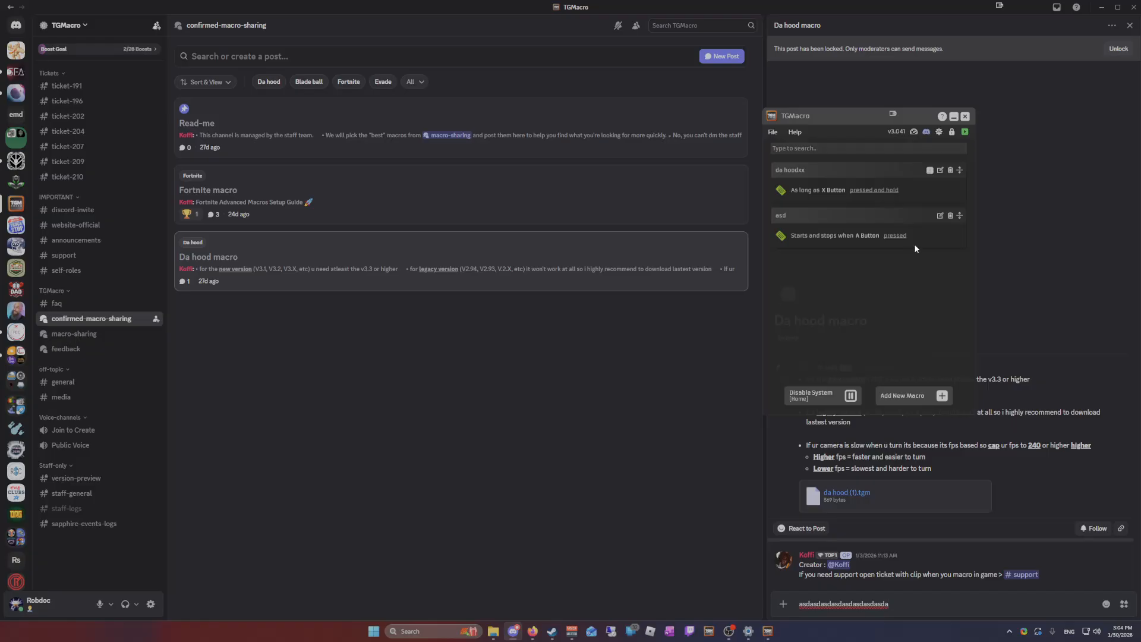
{"action": "left_click_drag", "start_coordinate": [820, 118], "coordinate": [107, 121]}
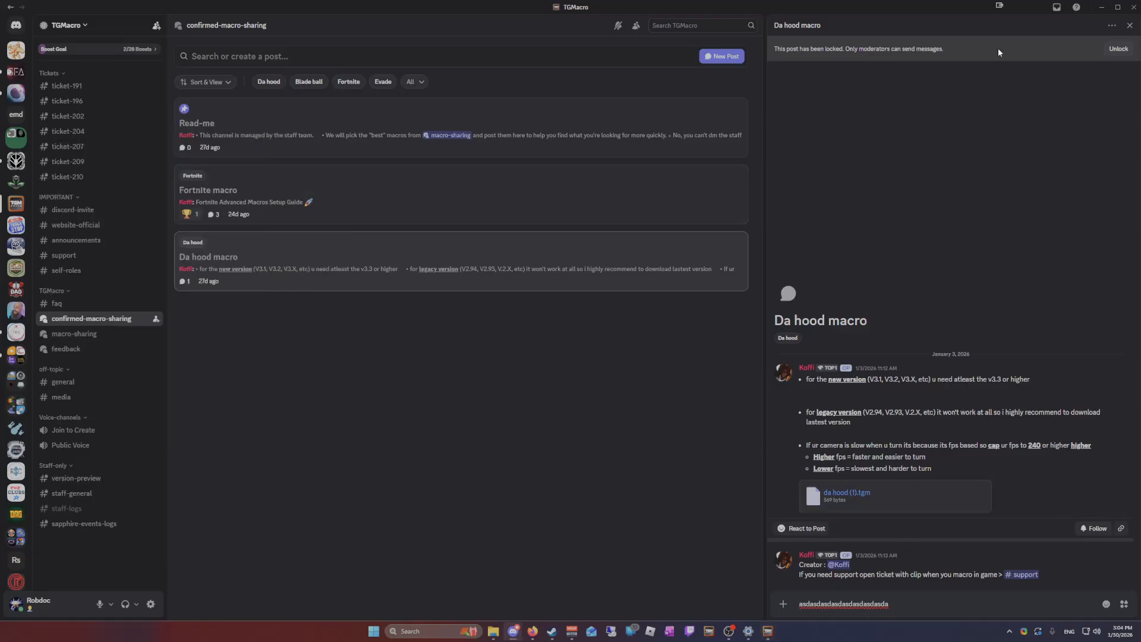
{"action": "left_click", "coordinate": [1101, 7]}
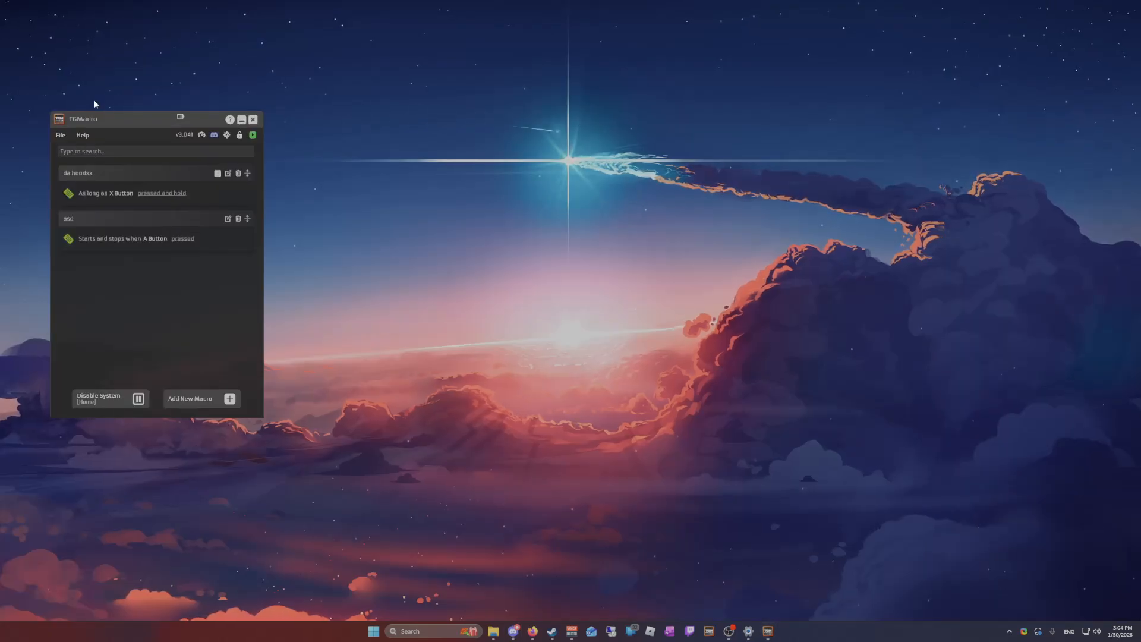
Move the TGMacro window back toward the middle of the desktop and save the current macro project
{"action": "left_click_drag", "start_coordinate": [95, 116], "coordinate": [506, 113]}
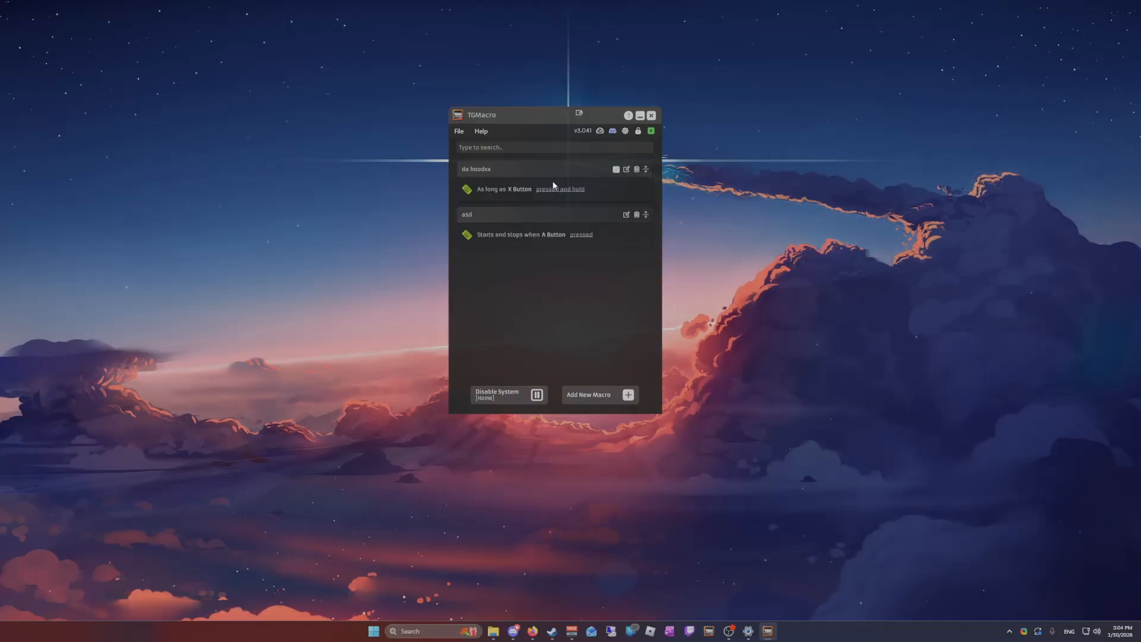
{"action": "left_click", "coordinate": [465, 131]}
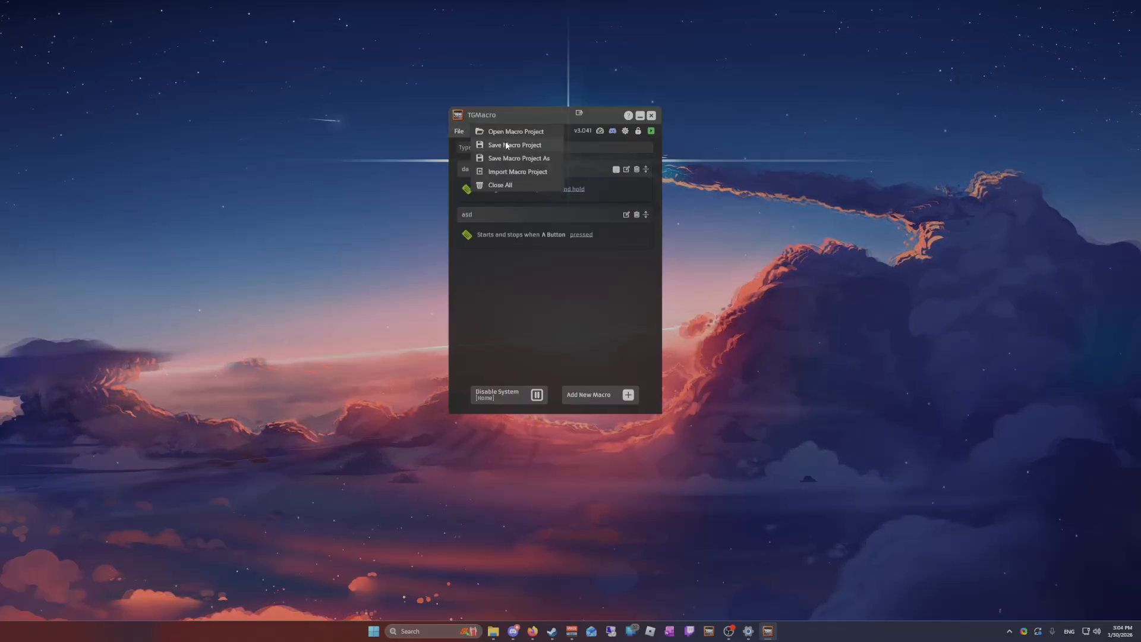
{"action": "left_click", "coordinate": [508, 145]}
{"action": "left_click", "coordinate": [462, 132]}
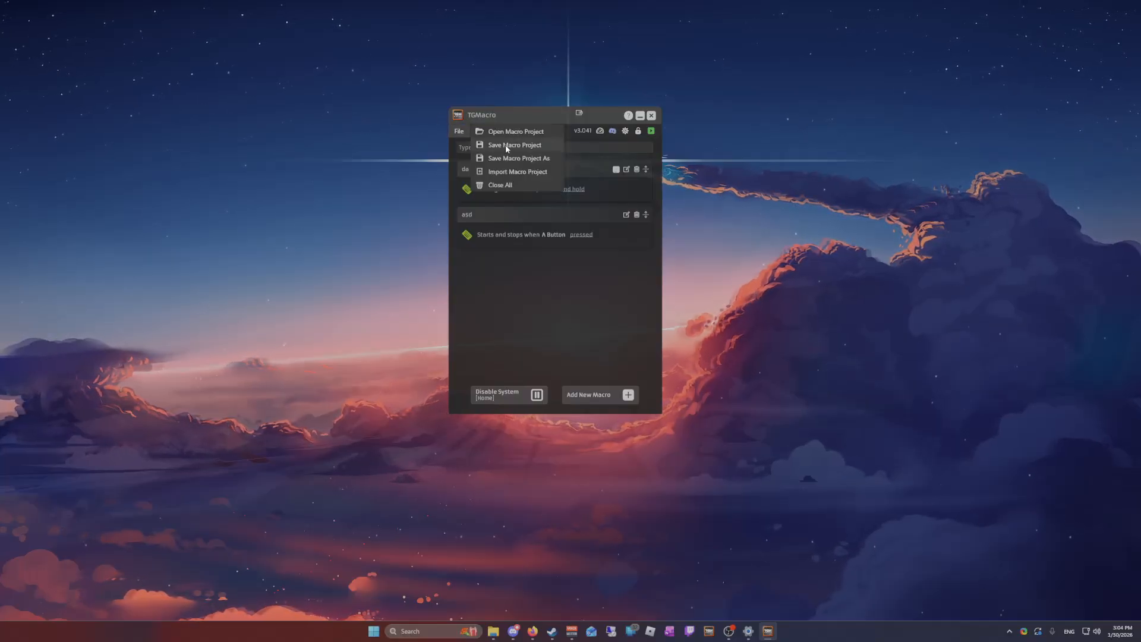
{"action": "left_click", "coordinate": [555, 288]}
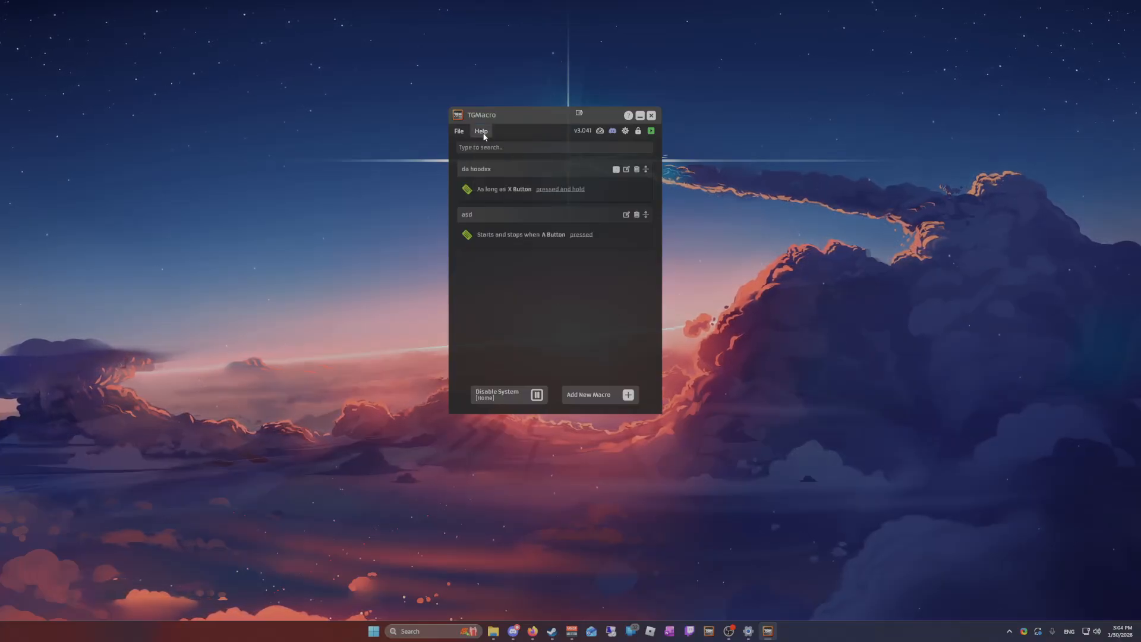